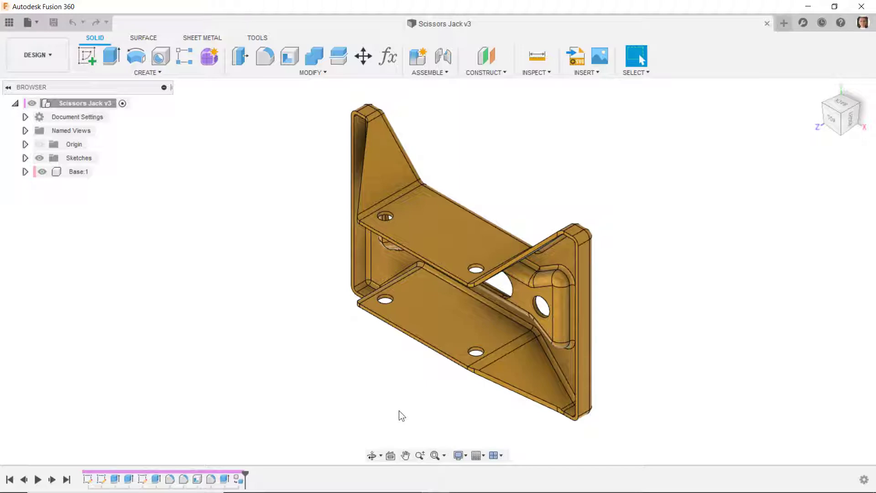
Step: Orient the model isometrically between top, front and right, and save it as the Home view with Fit to View
middle_click_drag(399, 410, 730, 357, "shift")
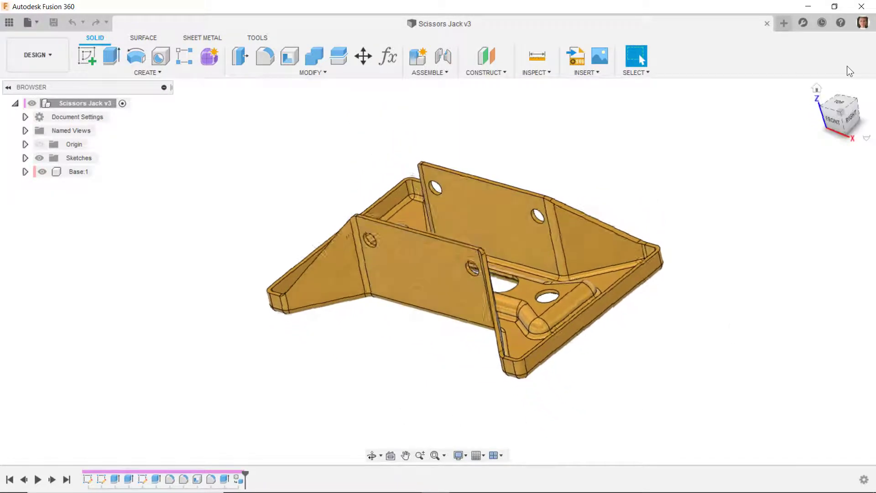
left_click(844, 103)
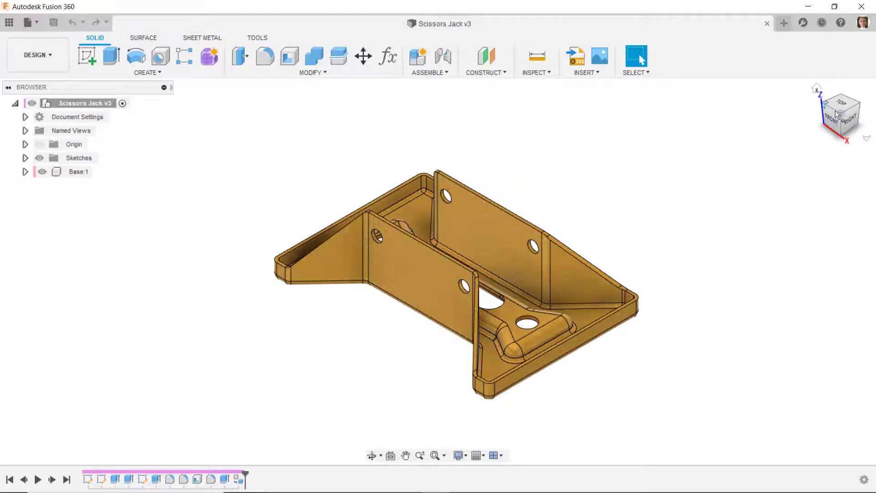
right_click(841, 114)
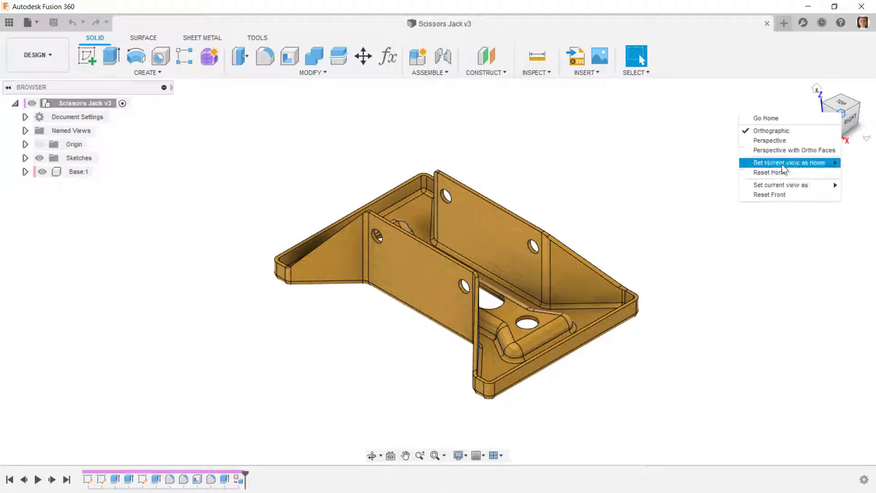
mouse_move(782, 163)
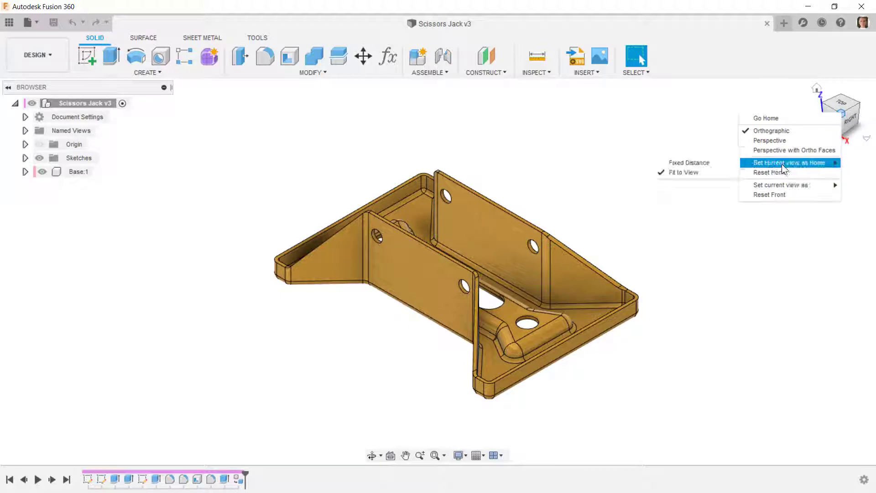
left_click(693, 170)
middle_click_drag(692, 170, 731, 137, "shift")
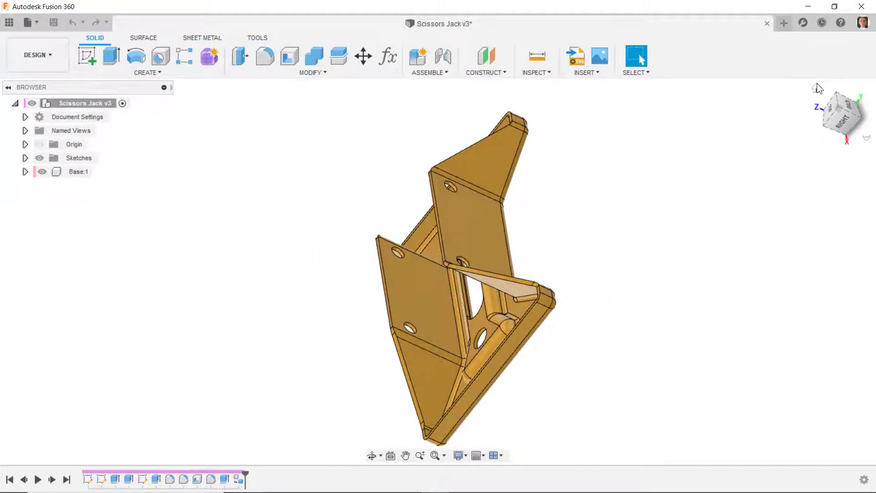
left_click(817, 88)
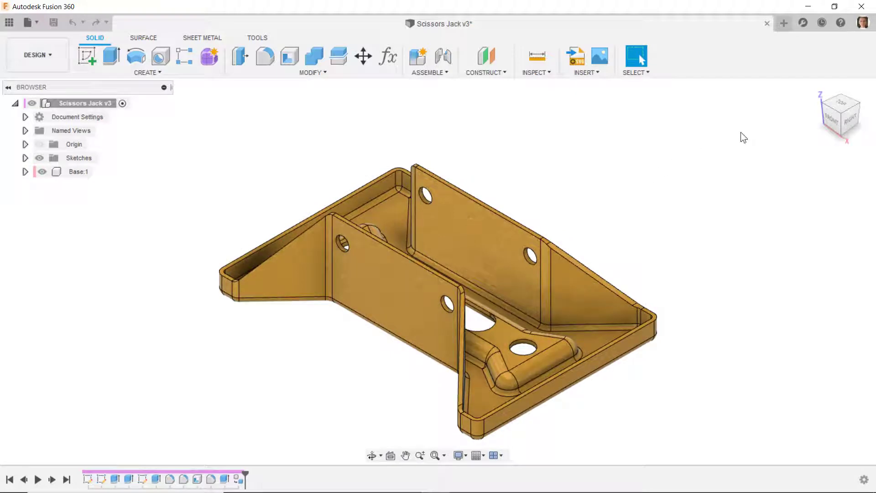
Step: Switch to the front view and create an internal standard component named Lift Plate under the root assembly
left_click(829, 122)
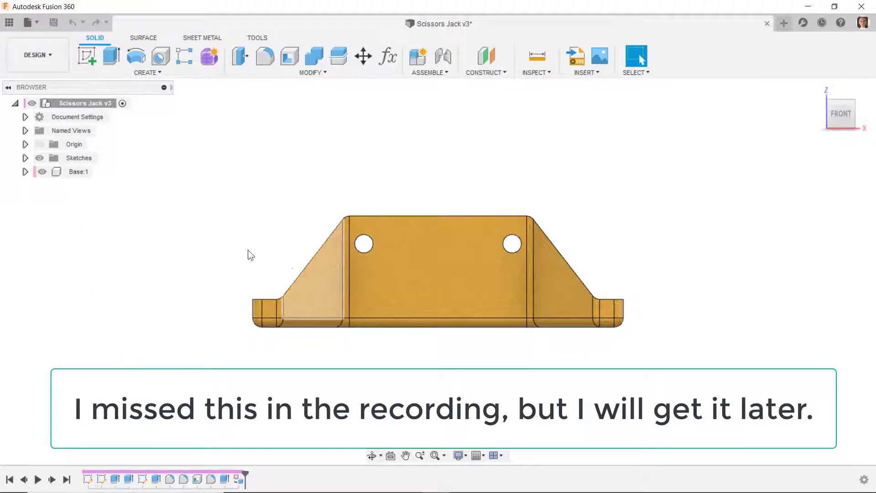
right_click(82, 104)
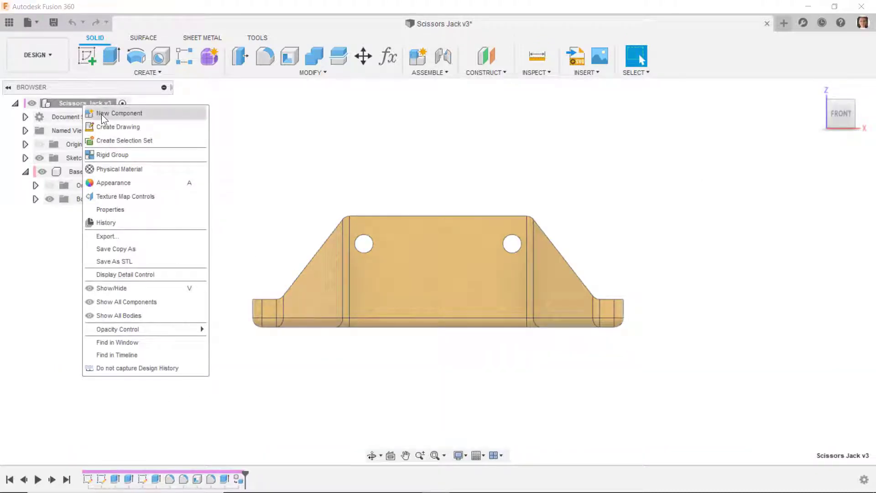
left_click(101, 115)
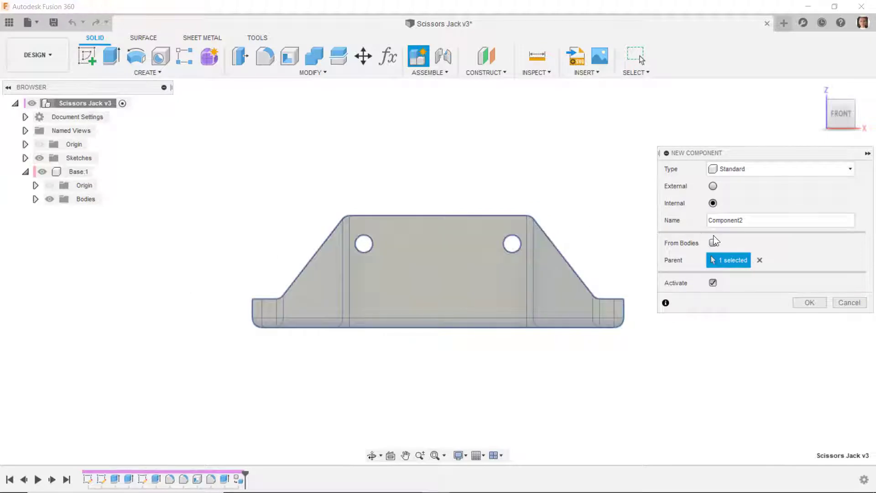
double_click(758, 221)
type("Lift P")
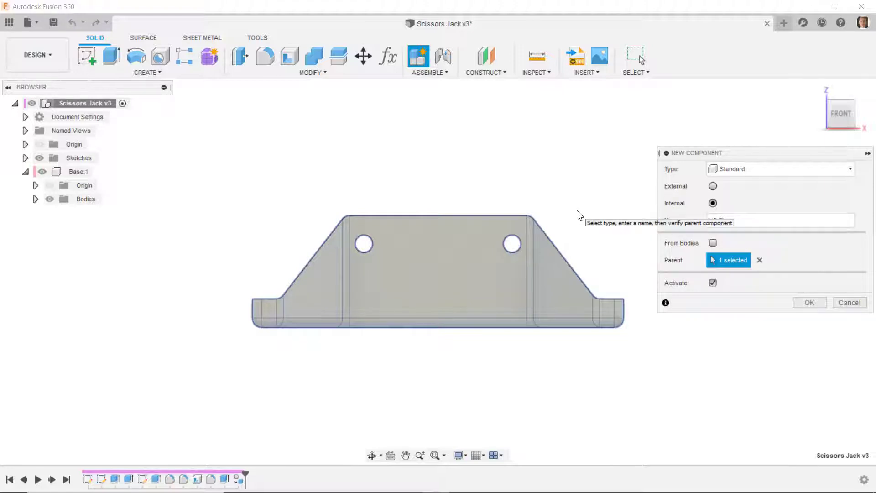
key("Return")
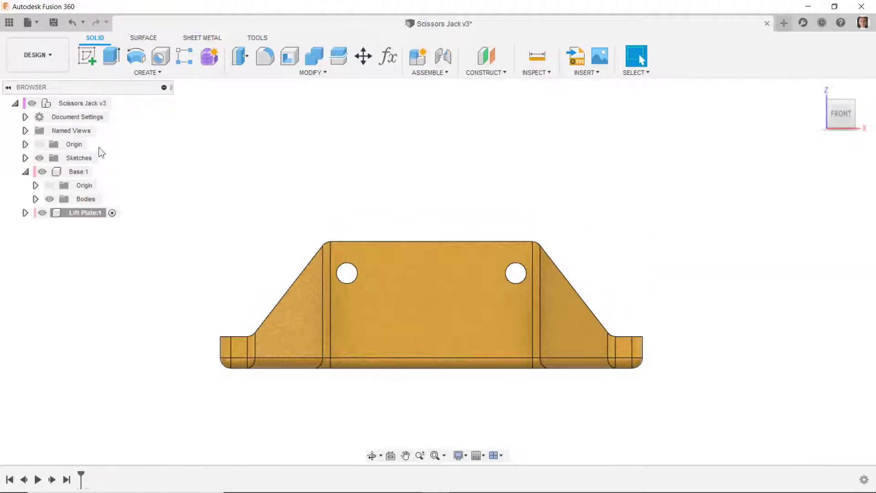
Step: Hide the Base component and show the origin geometry of the Lift Plate component
left_click(42, 172)
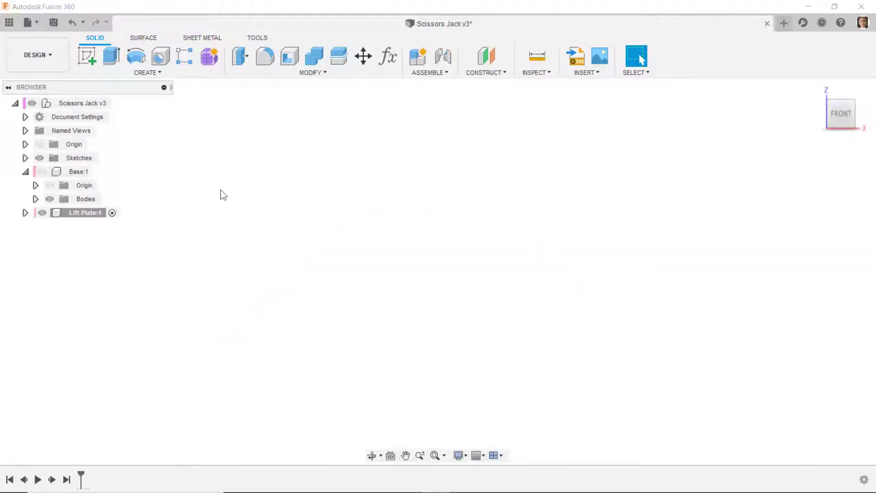
left_click(25, 213)
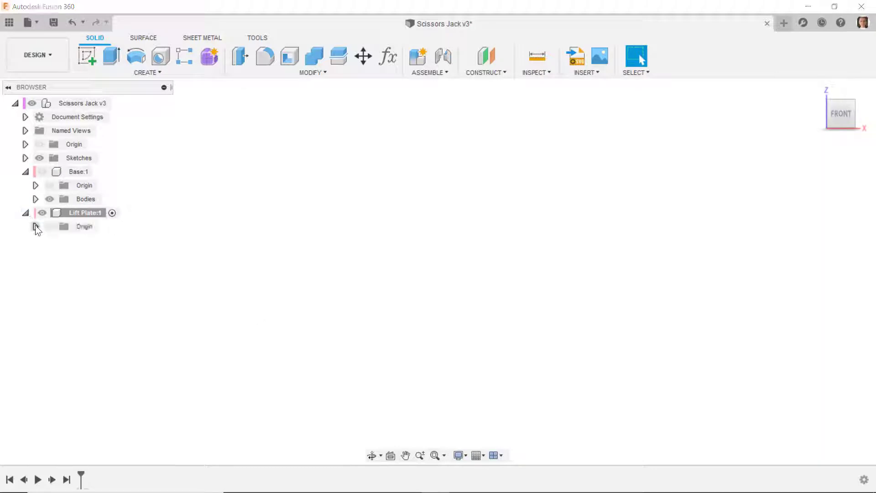
left_click(35, 226)
left_click(49, 227)
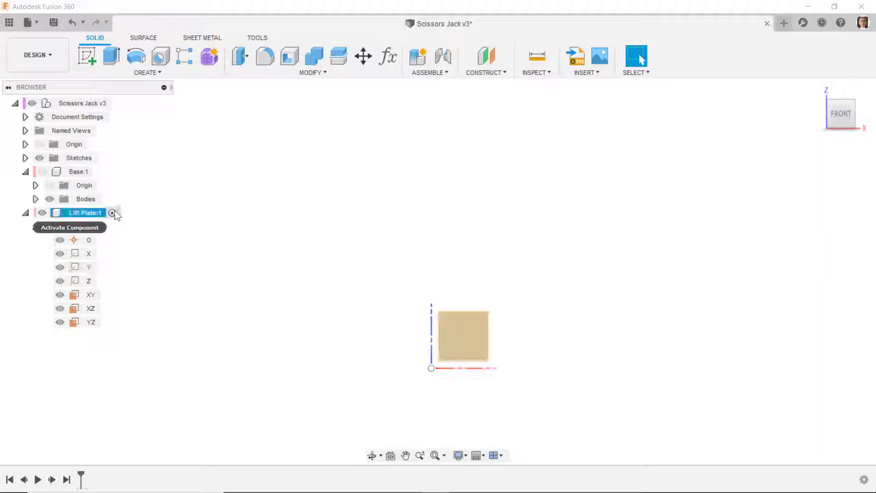
Step: Start a sketch on the Lift Plate's XZ plane and draw a two-point rectangle about 2.23 by 1.5 in around the origin
left_click(484, 327)
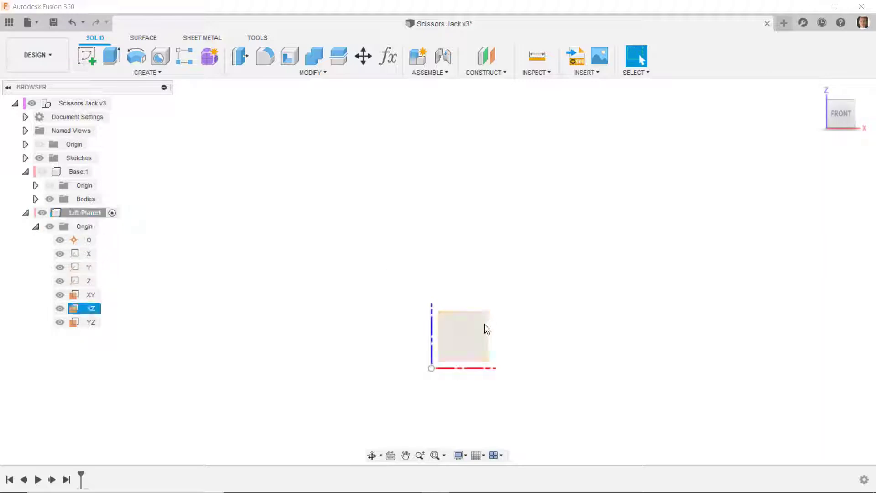
left_click(89, 56)
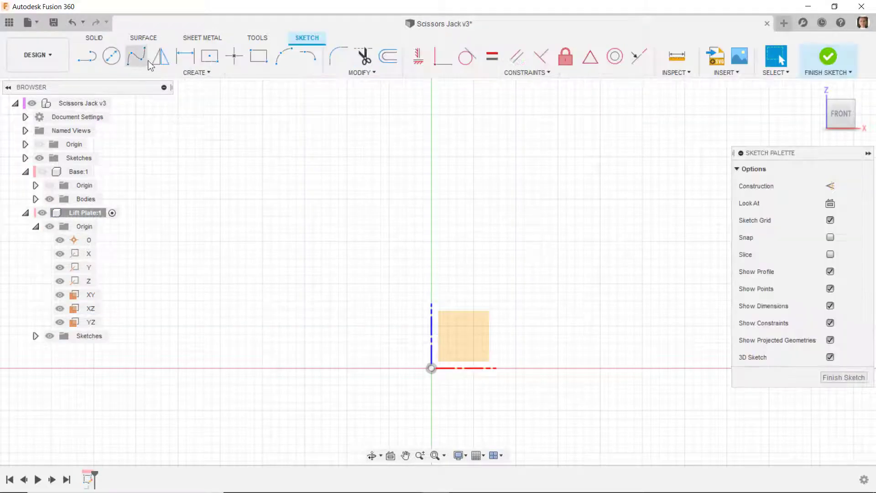
left_click(258, 56)
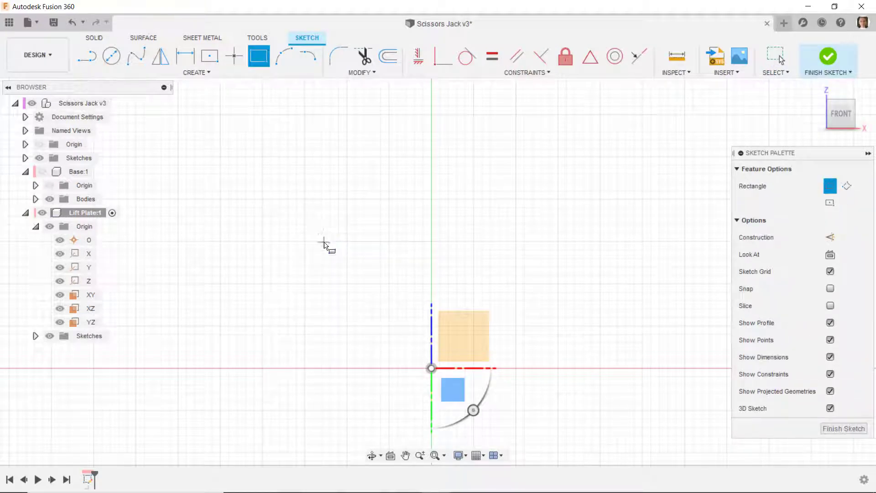
left_click(334, 278)
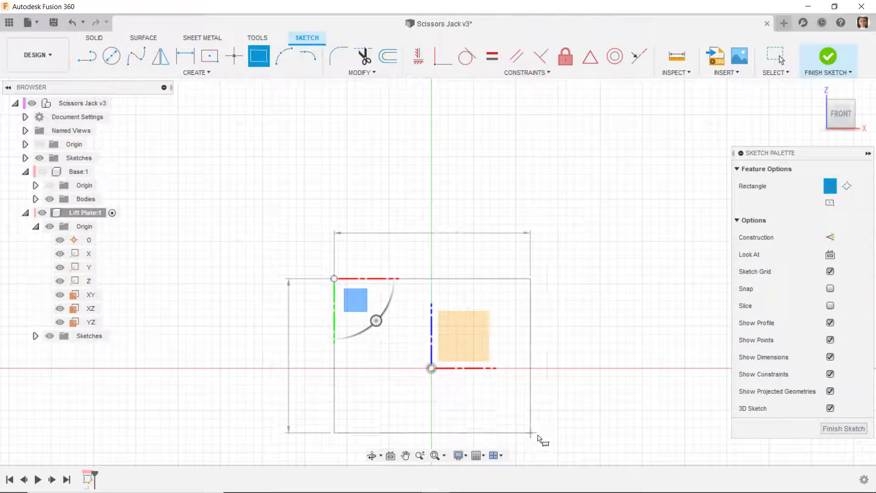
left_click(522, 405)
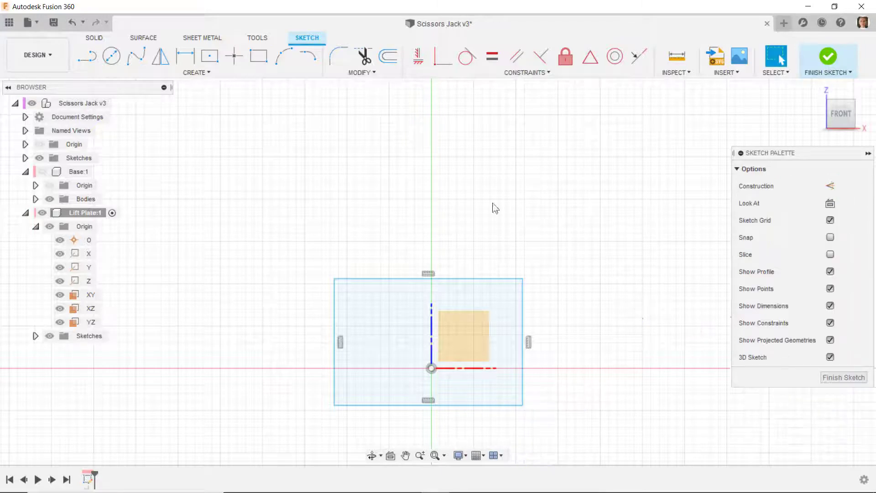
Step: Turn off 3D Sketch and draw a horizontal line about 0.89 in long inside the rectangle, just below the origin
left_click(87, 56)
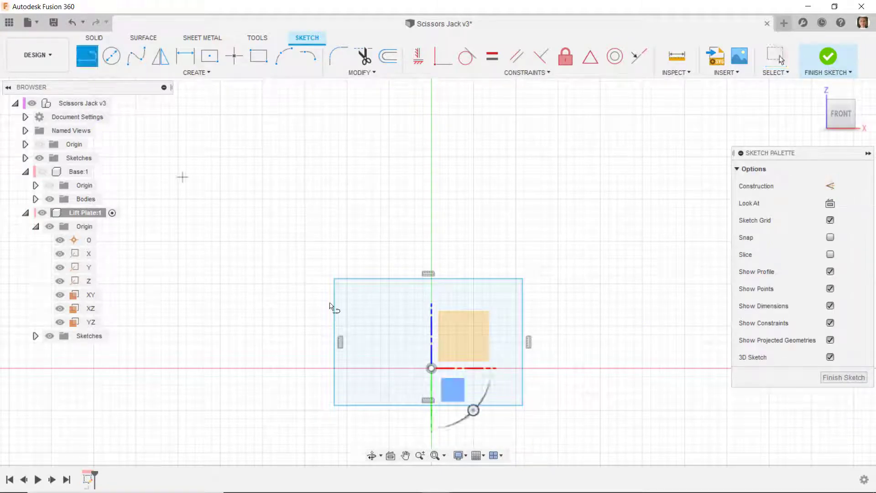
left_click(397, 387)
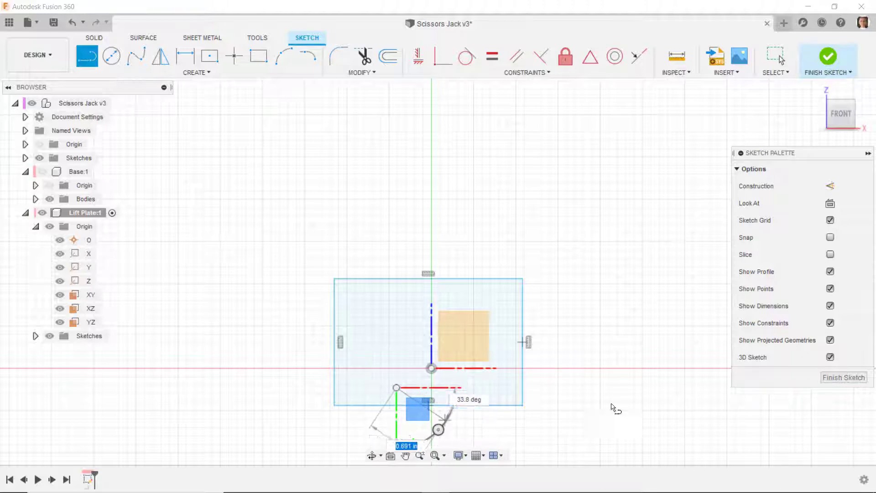
left_click(831, 358)
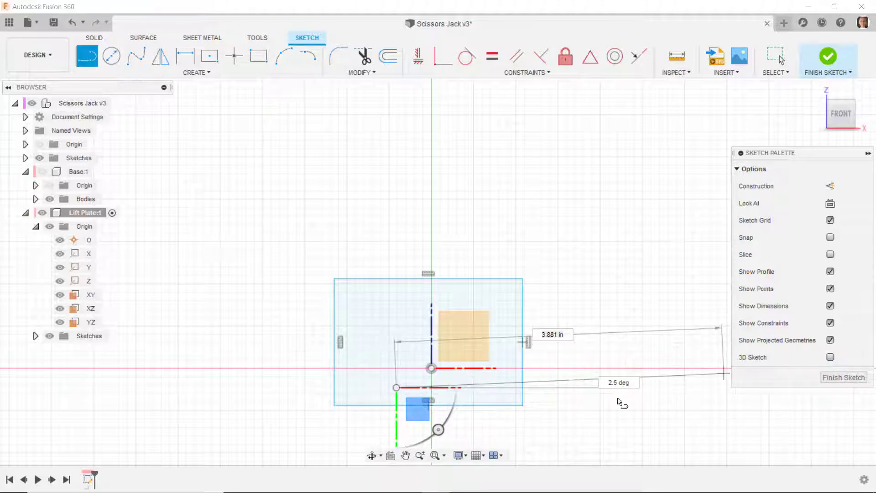
left_click(472, 388)
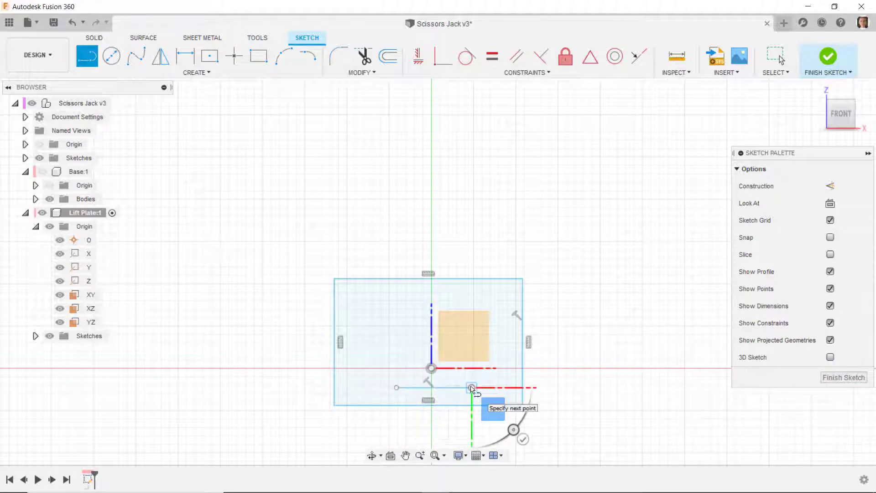
key("Escape")
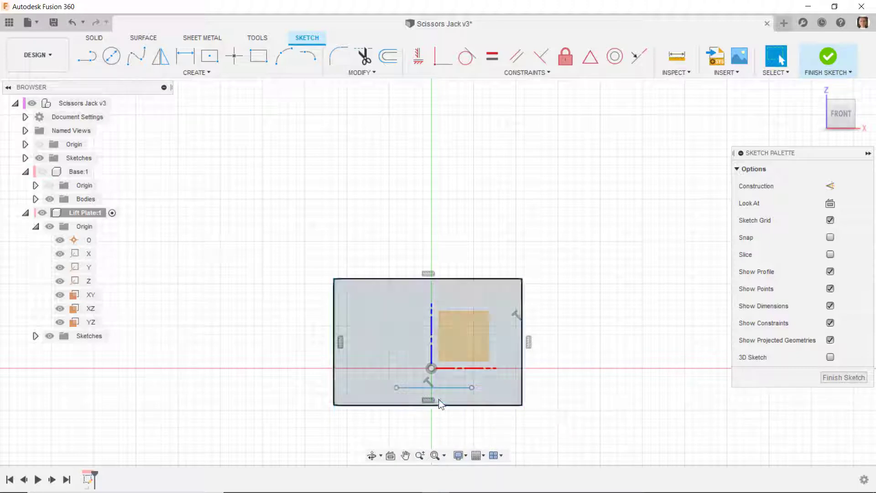
Step: Apply a Coincident constraint between the sketch origin and the midpoint of the short horizontal line
left_click(432, 367)
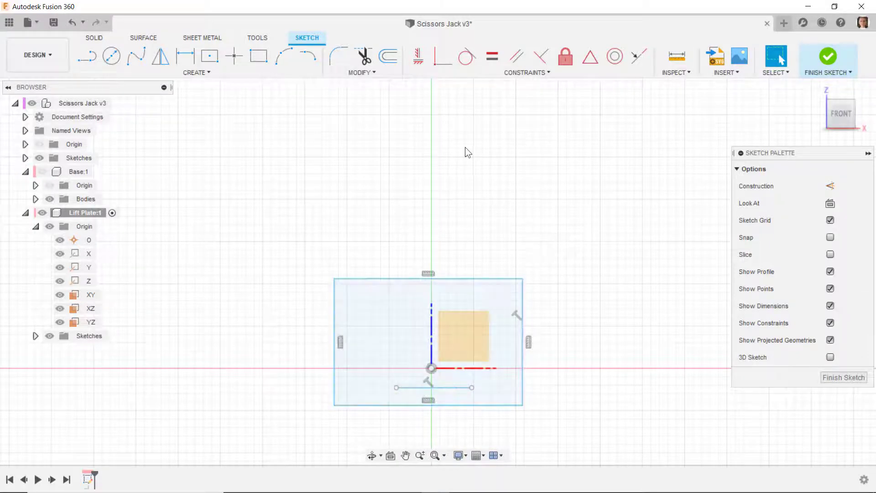
left_click(439, 63)
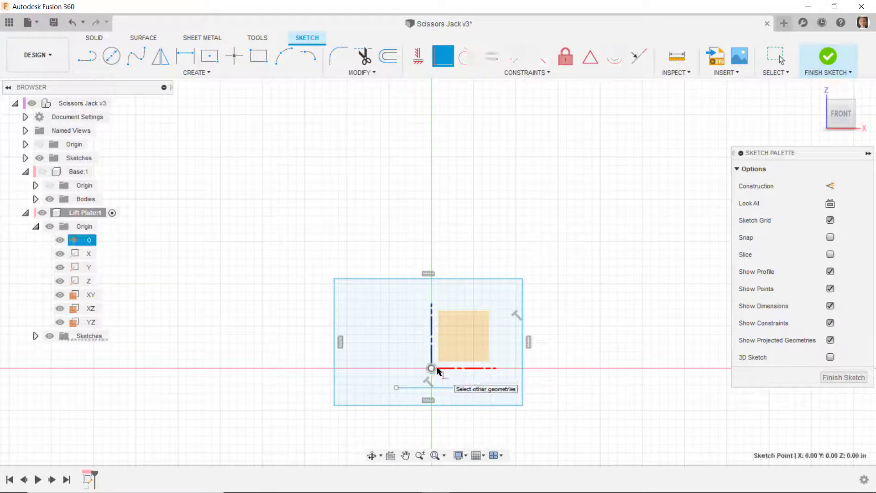
left_click(433, 388)
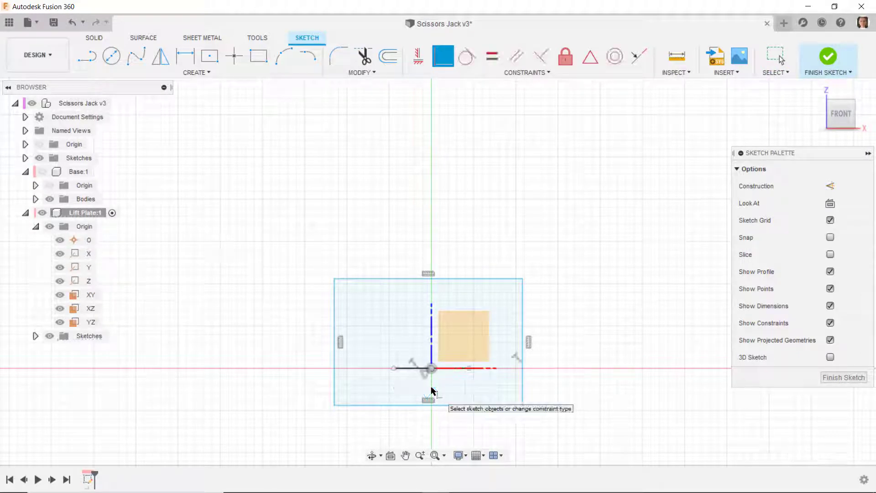
scroll(449, 369, "up", 2)
scroll(433, 384, "up", 1)
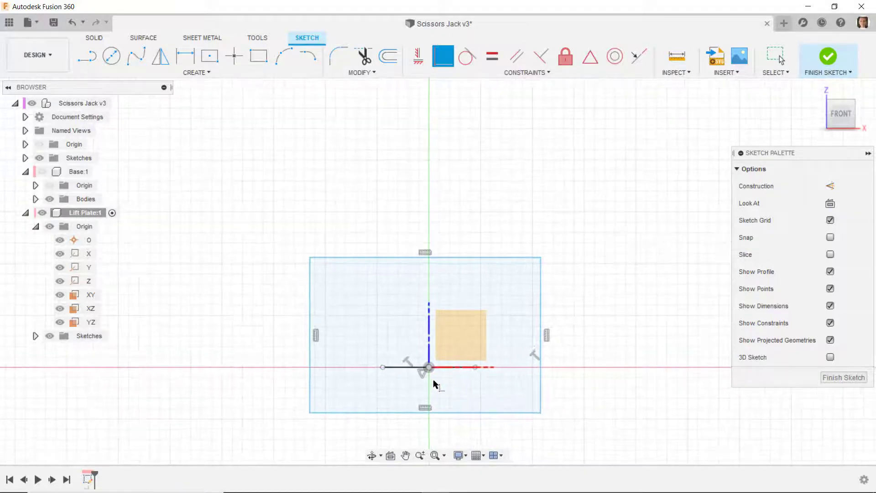
Step: Dimension the horizontal line through the origin to a length of 2 in
left_click(185, 56)
left_click(408, 369)
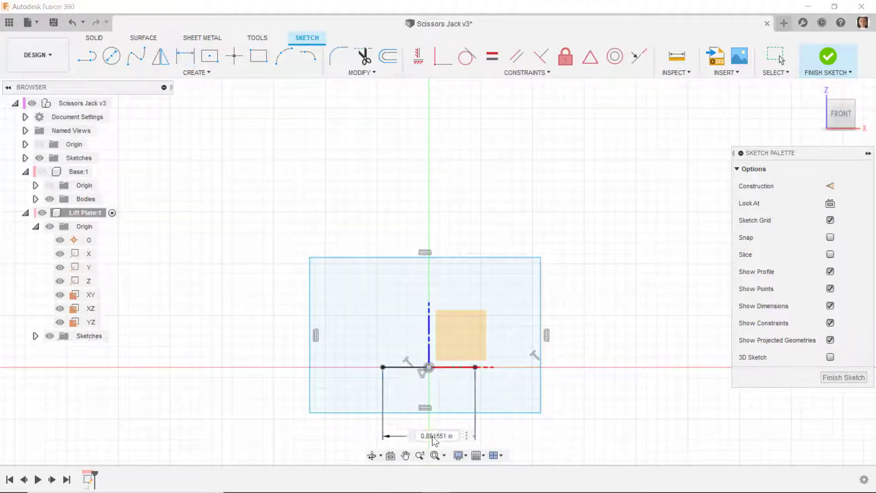
left_click(429, 429)
type("2")
key("Return")
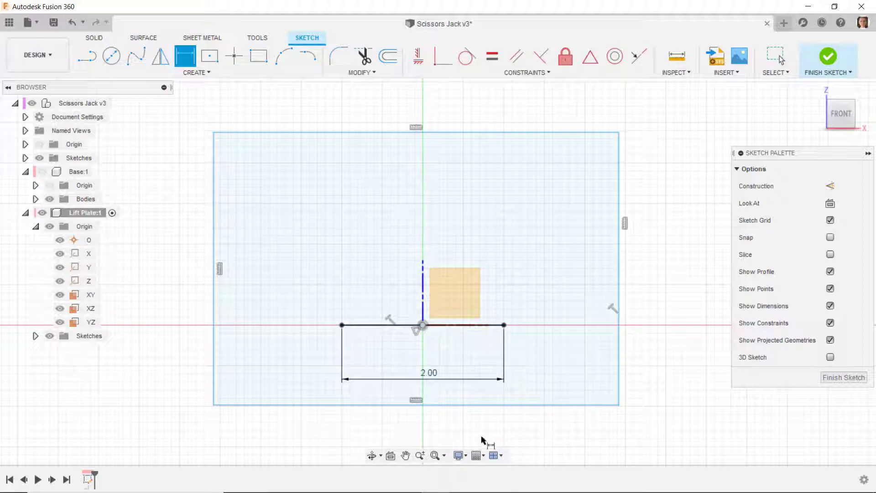
key("Escape")
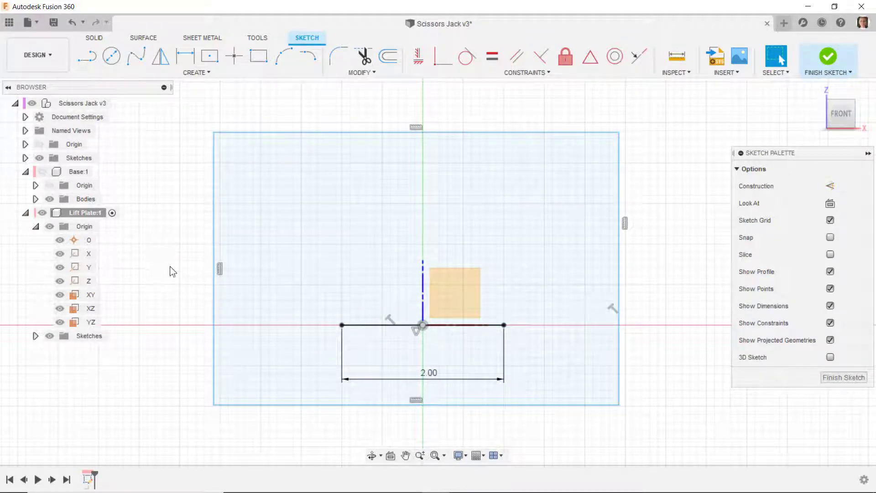
Step: Draw a line from the origin to the midpoint of the rectangle's upper edge
left_click(87, 56)
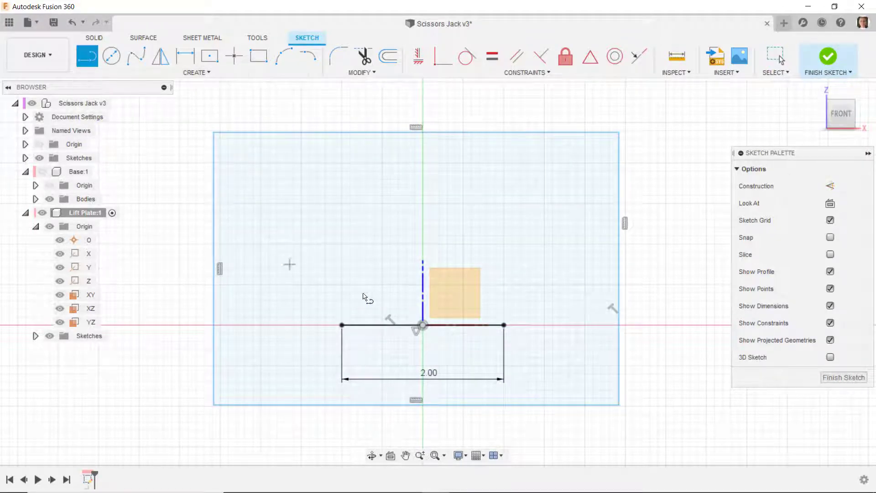
left_click(423, 325)
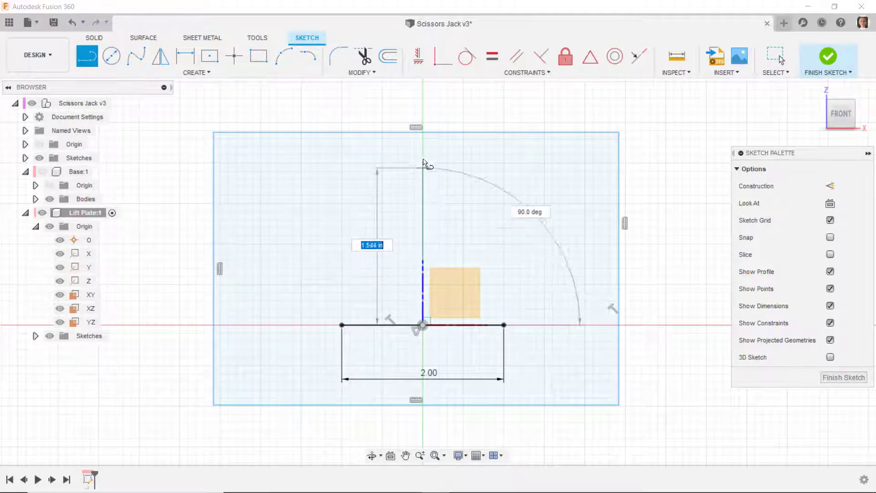
left_click(417, 130)
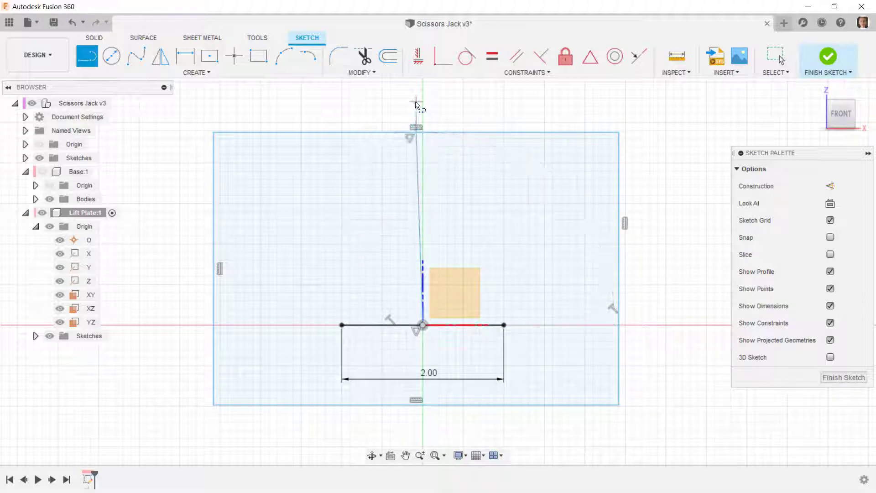
right_click(416, 102)
left_click(457, 101)
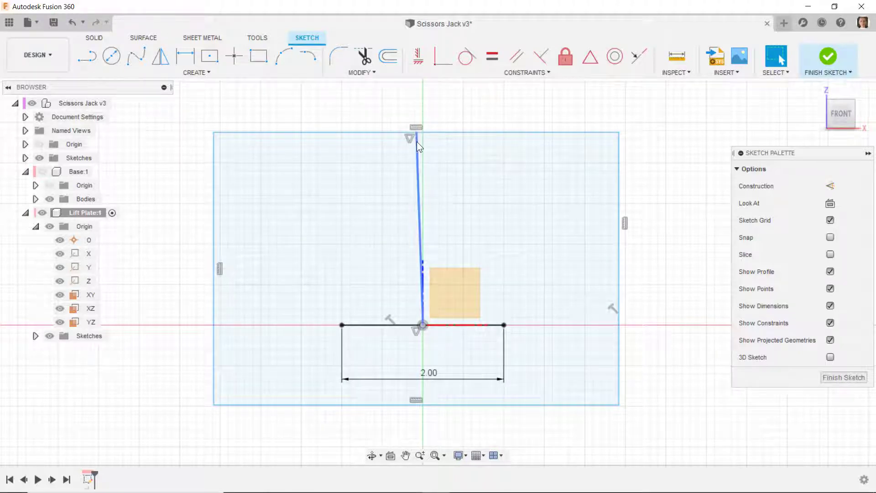
Step: Constrain the line from the origin to the upper edge as vertical and convert it and the 2 in horizontal line to construction lines
left_click(417, 141)
left_click(418, 57)
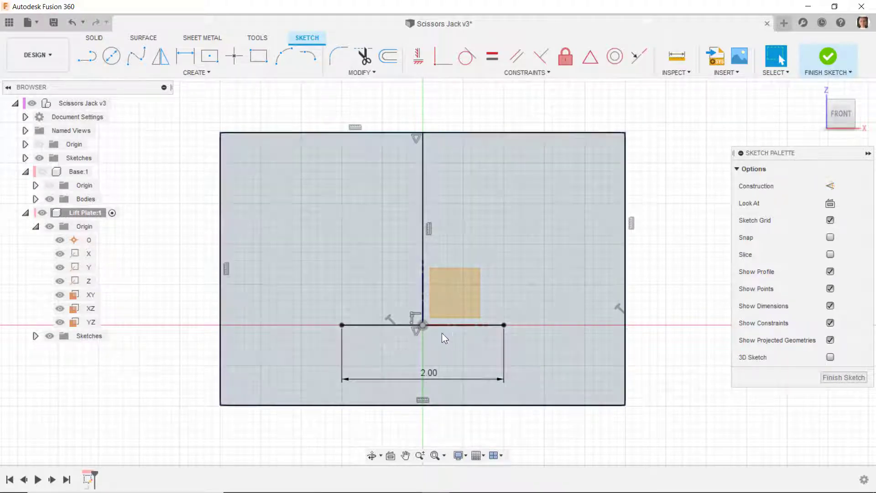
key("ctrl+a")
right_click(391, 269)
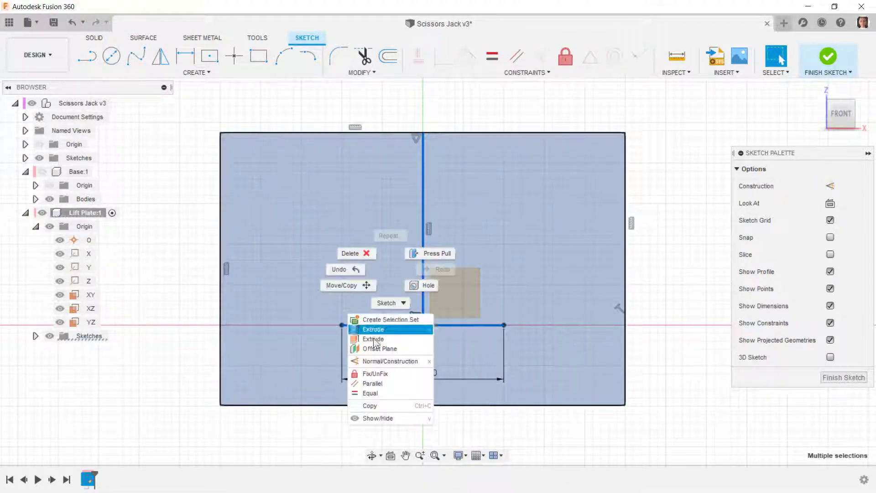
left_click(371, 360)
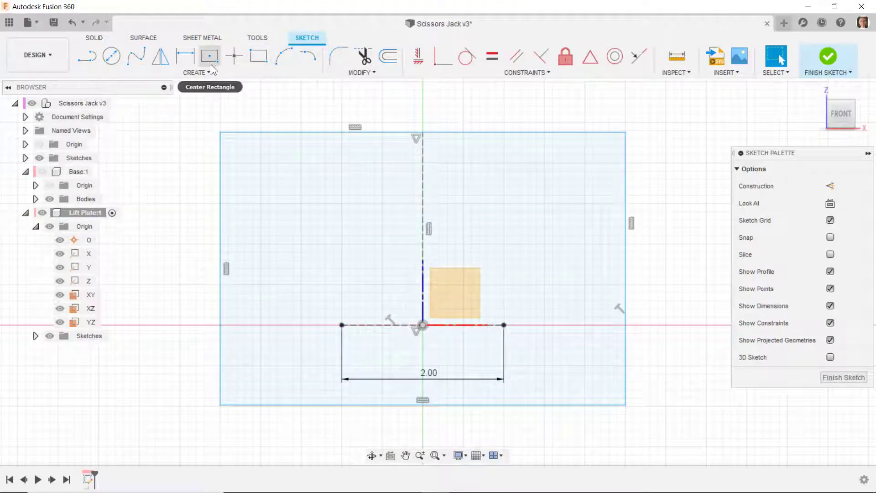
Step: Dimension the rectangle's upper edge to a width of 2.75 in
left_click(185, 56)
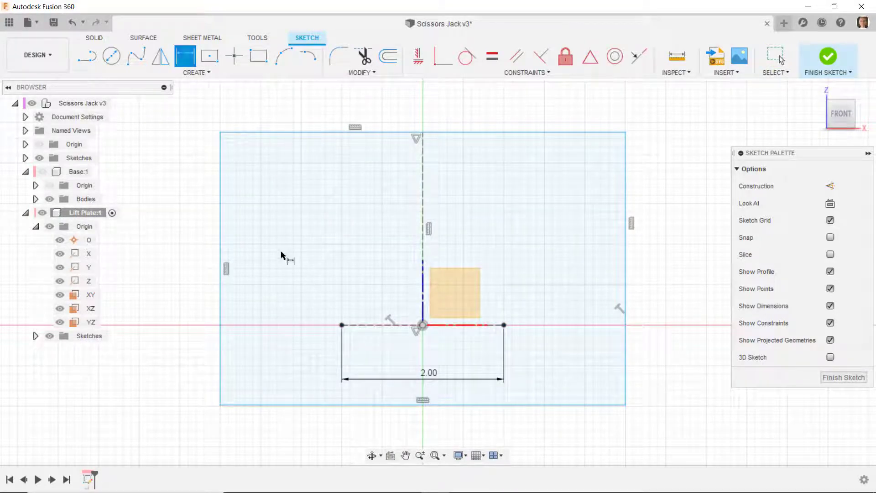
left_click(341, 133)
left_click(459, 121)
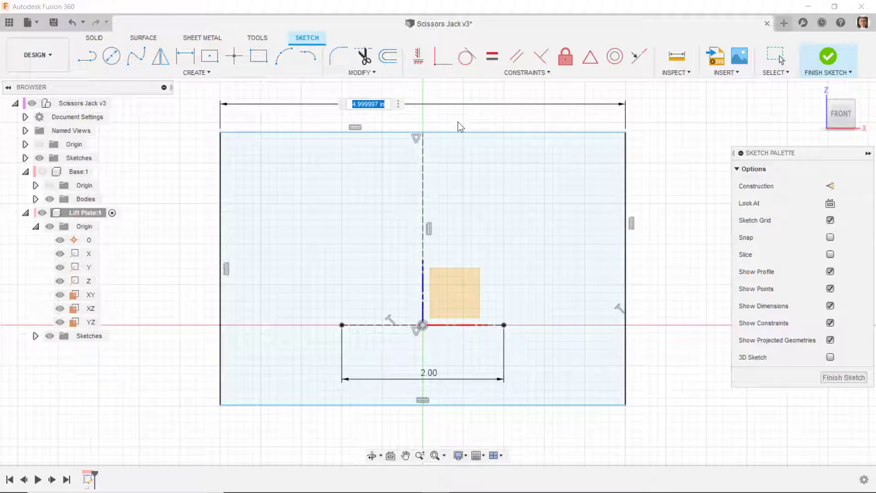
type("2.75")
key("Return")
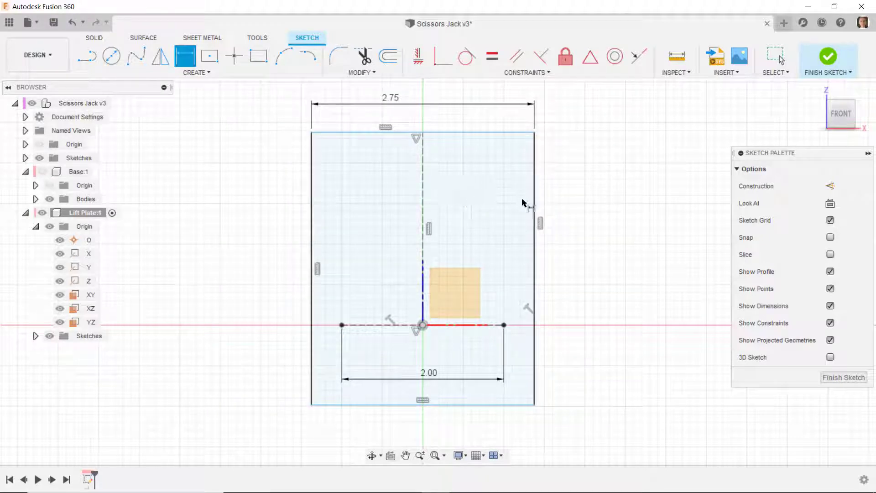
Step: Dimension the distance between the horizontal construction line and the rectangle's lower edge to 0.375 in
left_click(487, 326)
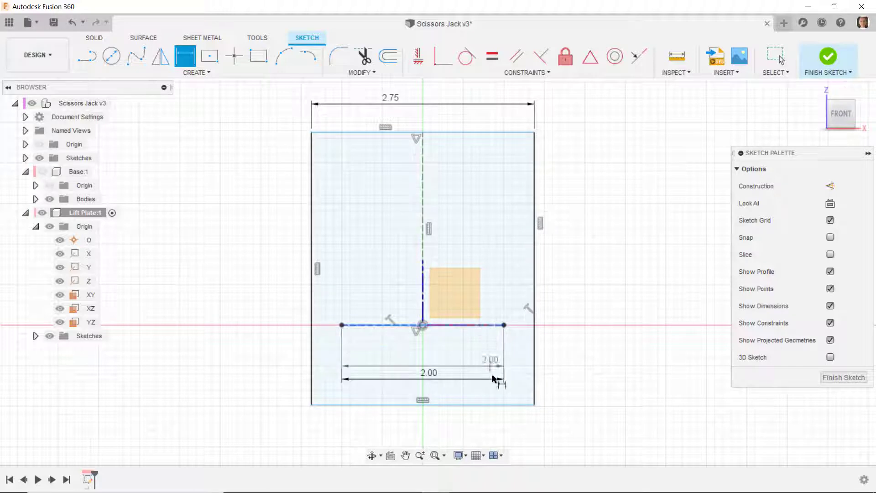
left_click(545, 385)
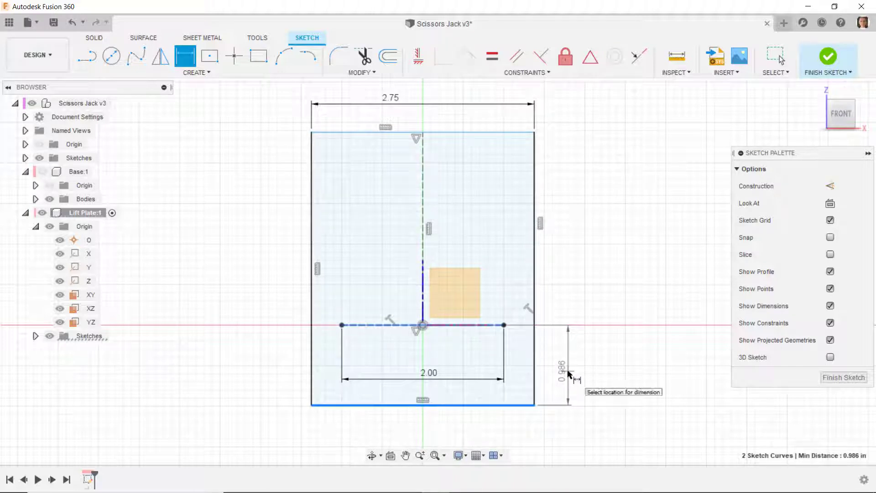
left_click(569, 372)
type(".375")
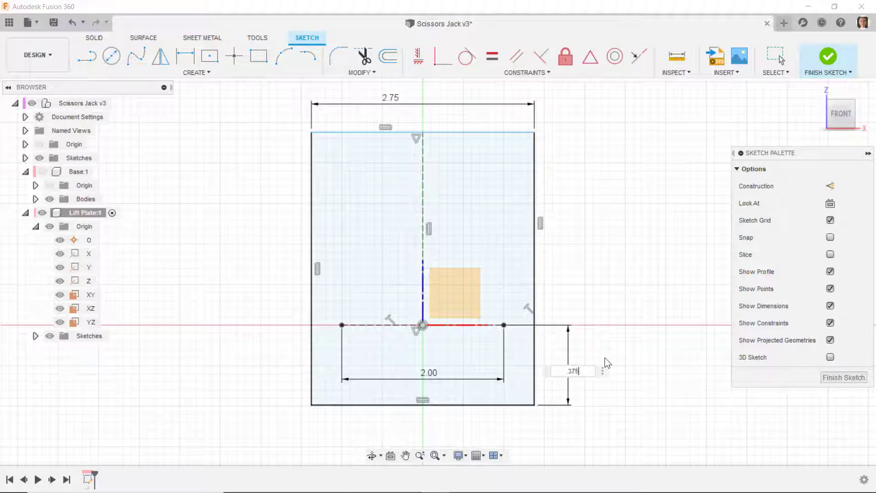
key("Return")
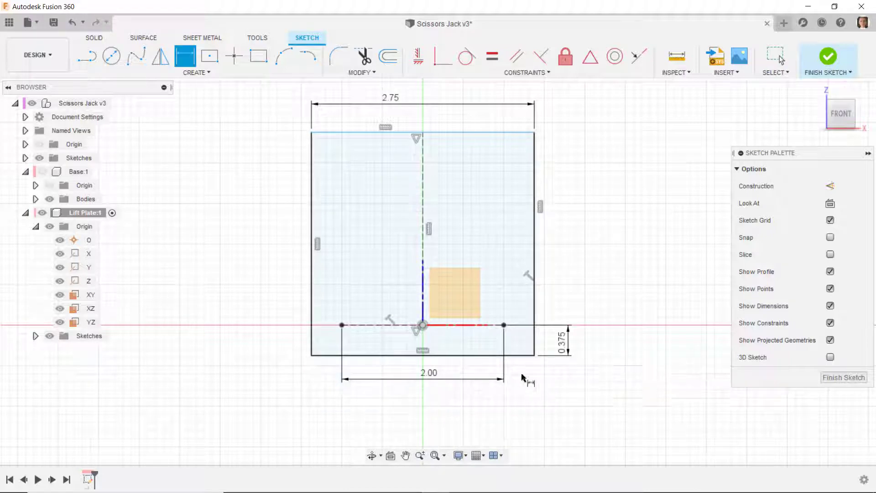
Step: Dimension the rectangle's overall height between its upper and lower edges to 2.5 in
left_click(509, 132)
left_click(514, 133)
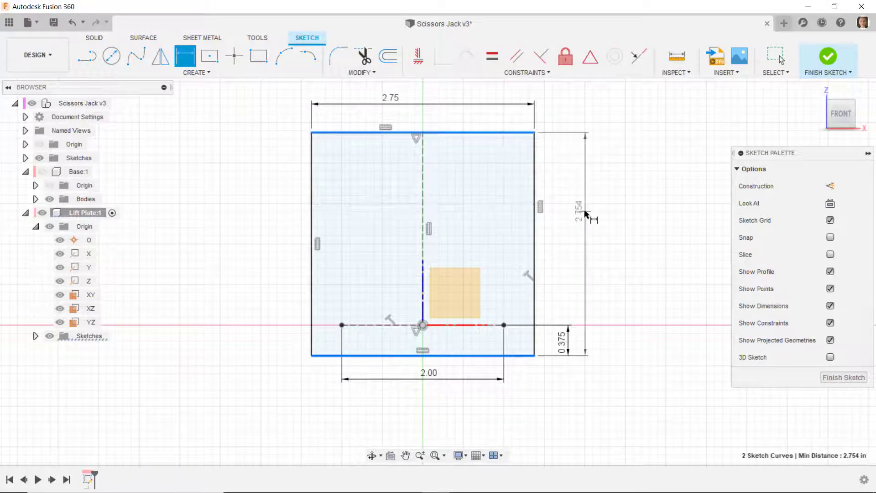
left_click(587, 214)
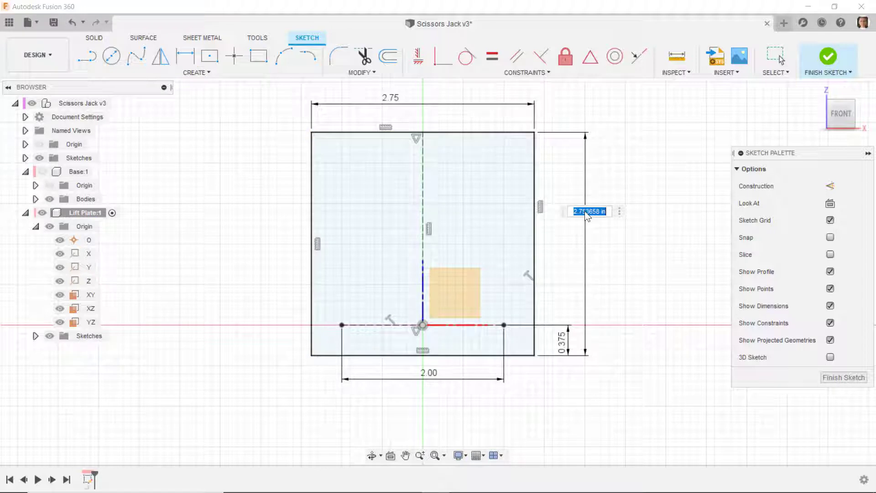
type("2.5")
key("Return")
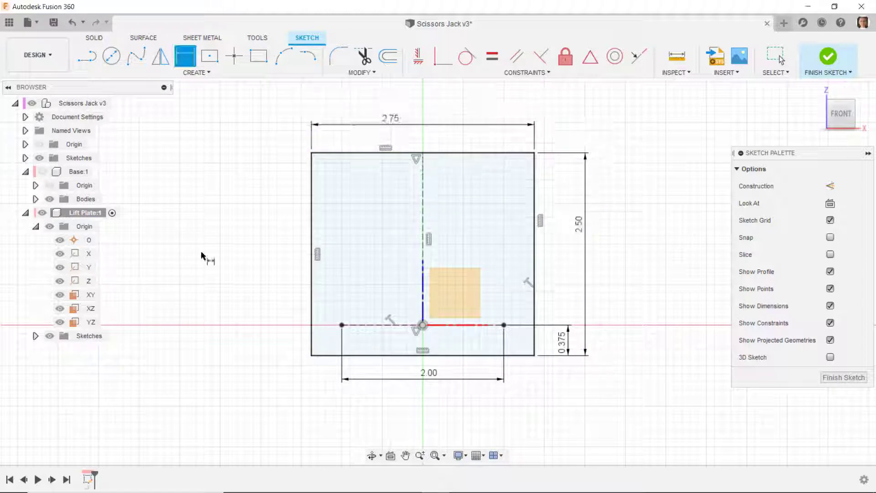
key("Escape")
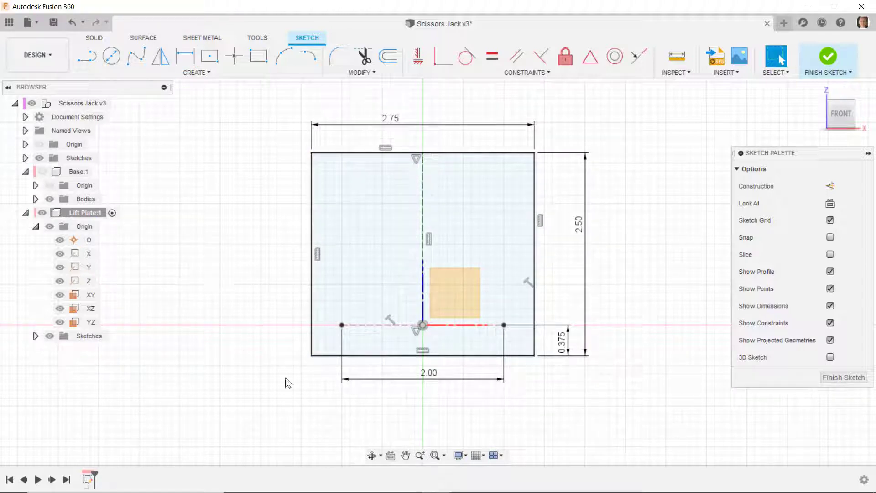
Step: Hide the Lift Plate's origin and draw a two-point rectangle about 0.47 in wide inside the profile, left of the vertical construction line
left_click(49, 227)
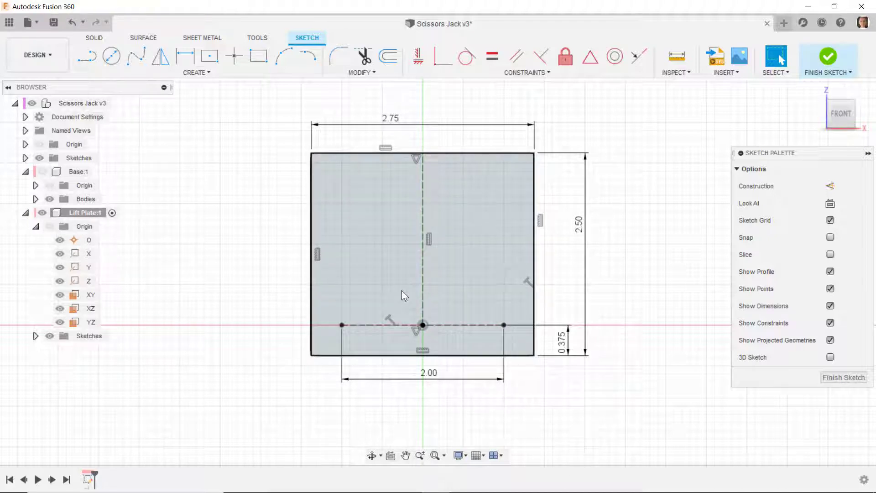
left_click(258, 56)
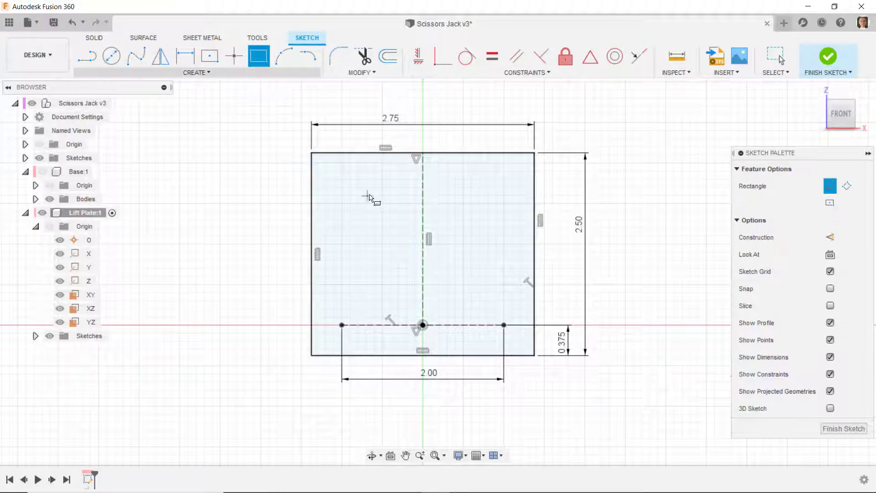
left_click(396, 240)
key("Escape")
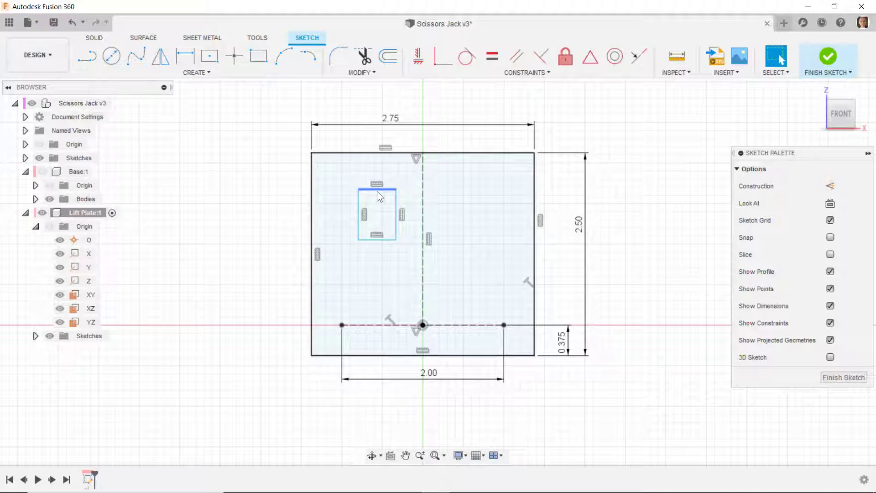
Step: Apply a Coincident constraint between the midpoint of the small rectangle's upper edge and the upper end of the vertical construction line
left_click(435, 58)
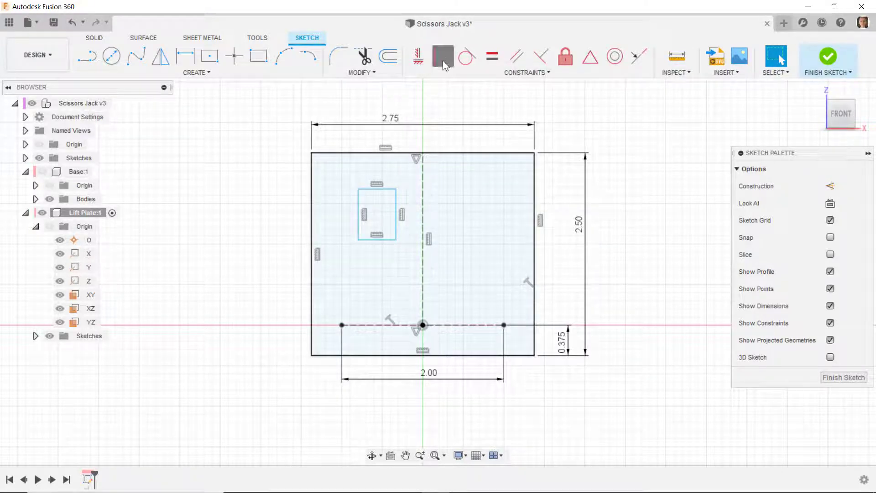
left_click(423, 158)
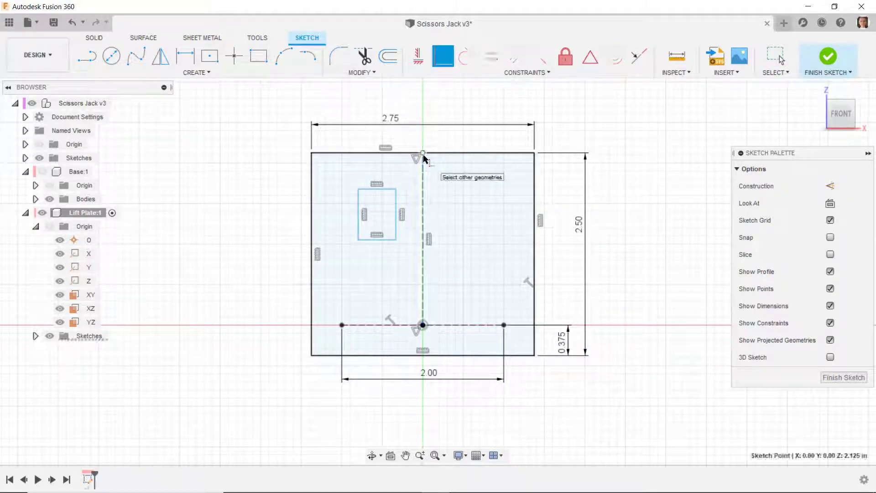
left_click(374, 193)
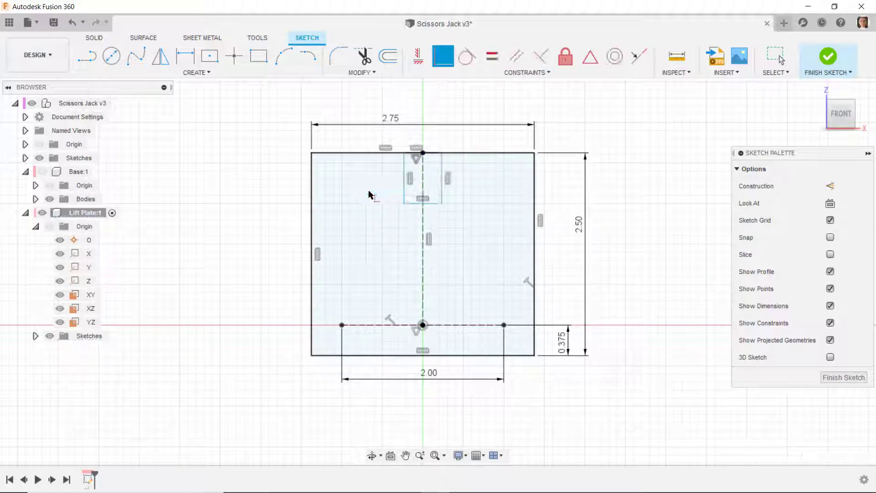
Step: Dimension the distance between the small rectangle's vertical sides to 0.75 in
left_click(186, 62)
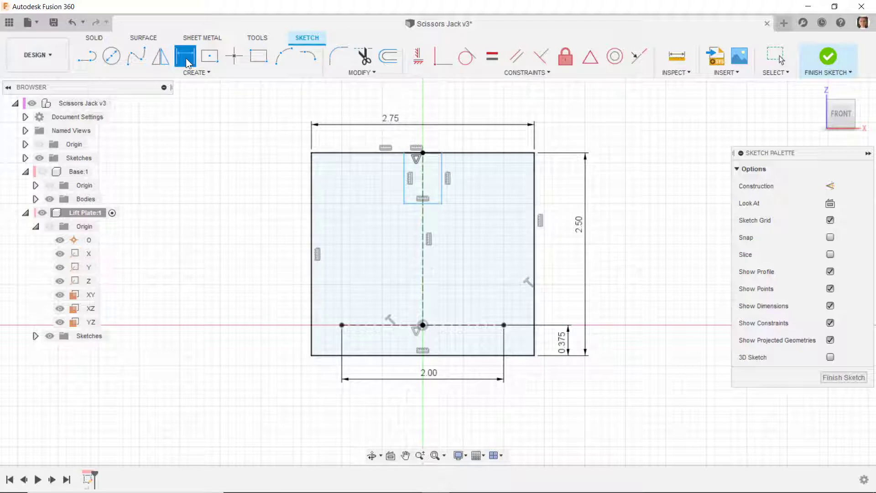
left_click(405, 173)
left_click(442, 170)
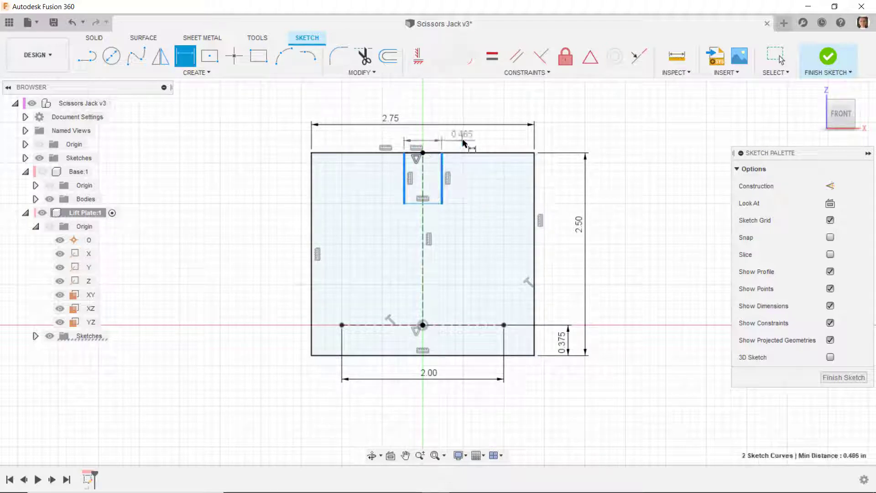
left_click(470, 141)
type("0.75")
key("Return")
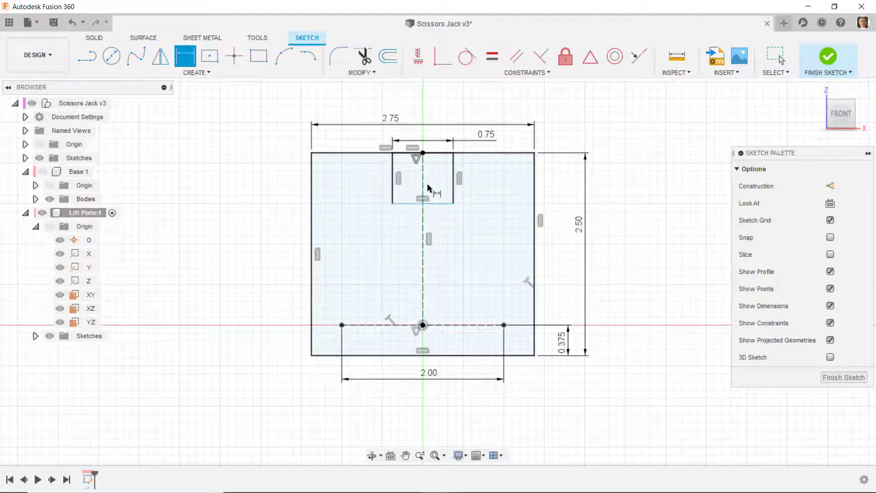
Step: Dimension the small rectangle's right side to a height of 0.75 in
left_click(454, 191)
left_click(480, 236)
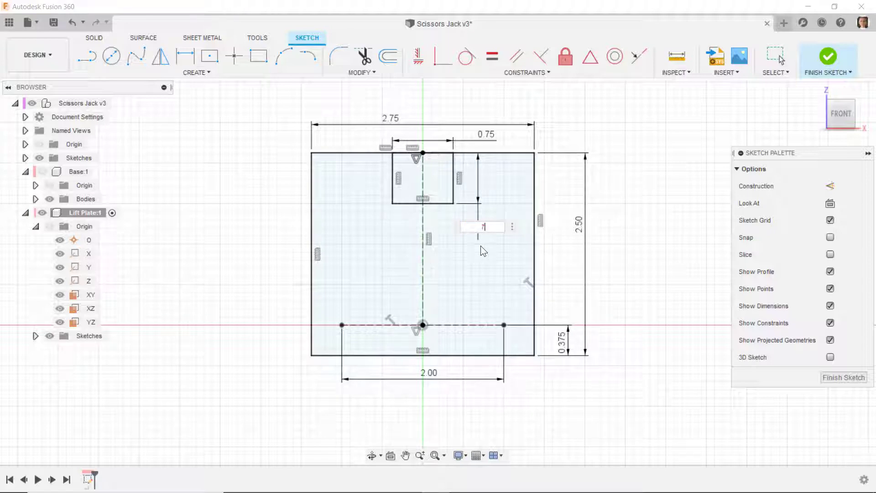
key("Return")
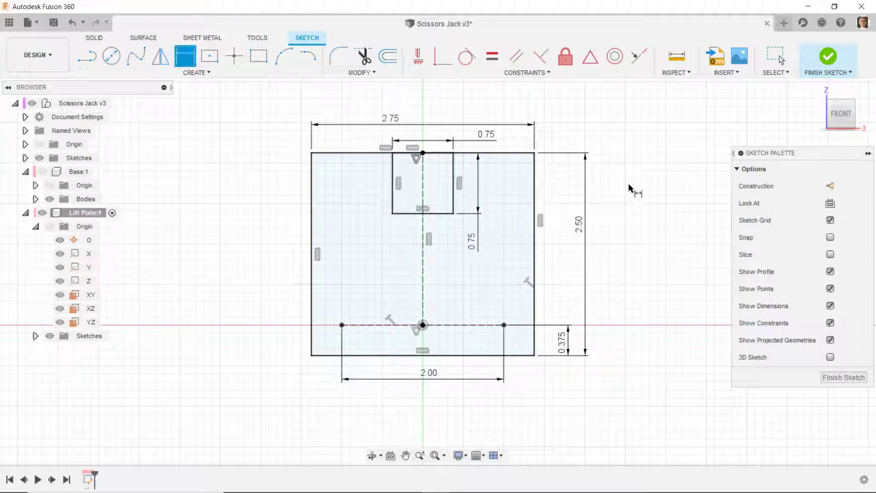
key("Escape")
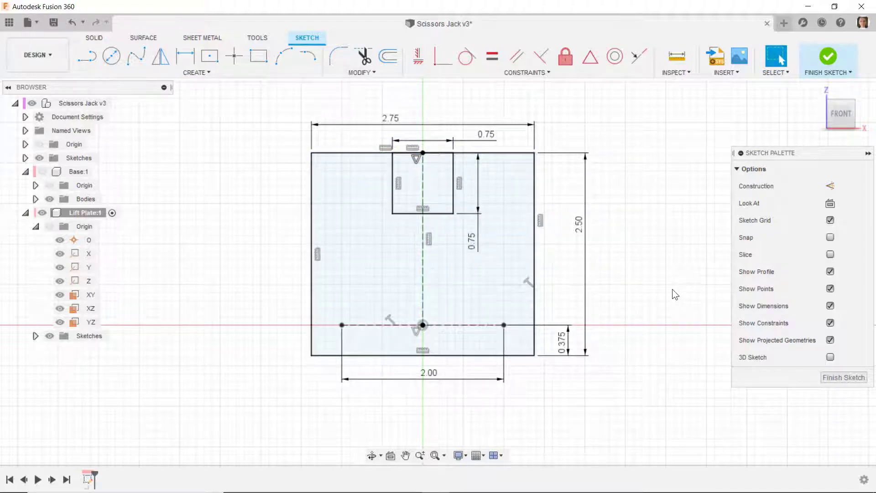
Step: Draw a circle about 0.51 in in diameter at the horizontal construction line's left end and a 0.25 in diameter circle at its right end
left_click(111, 56)
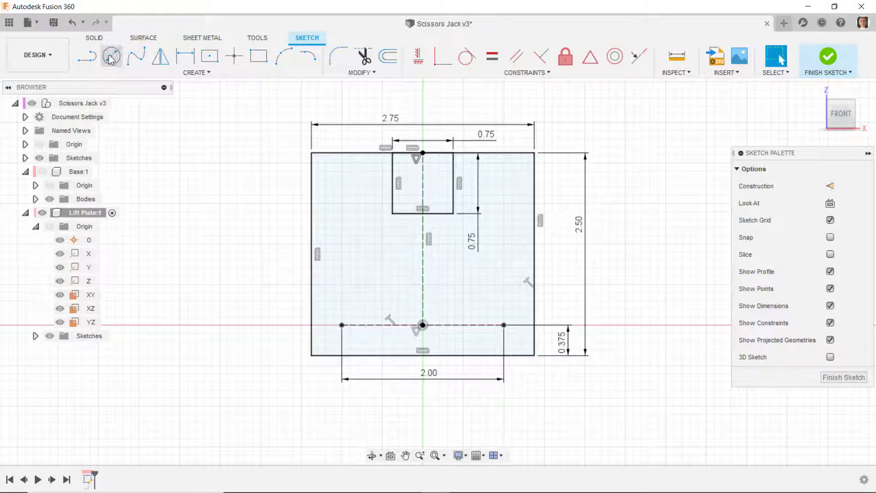
left_click(355, 312)
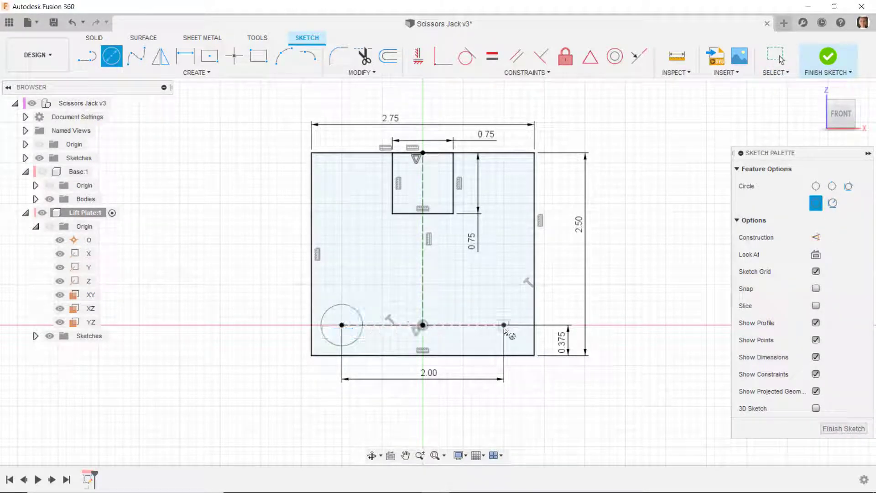
left_click(505, 326)
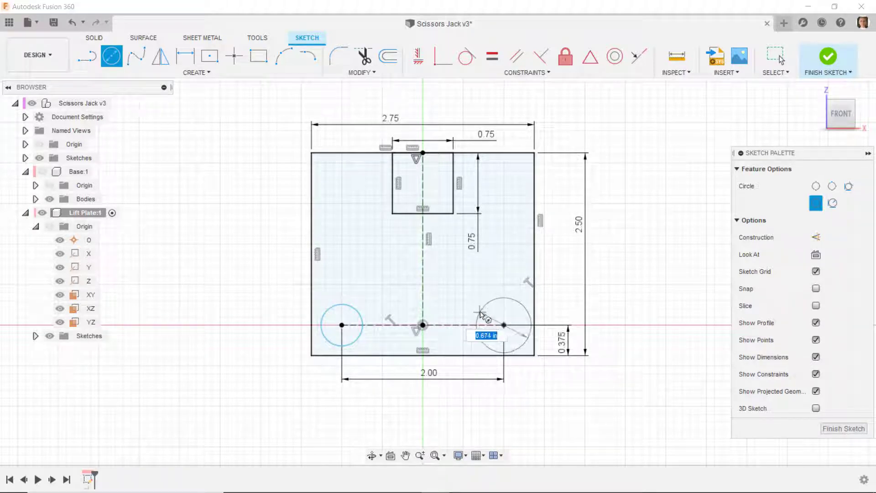
key("Return")
key("Escape")
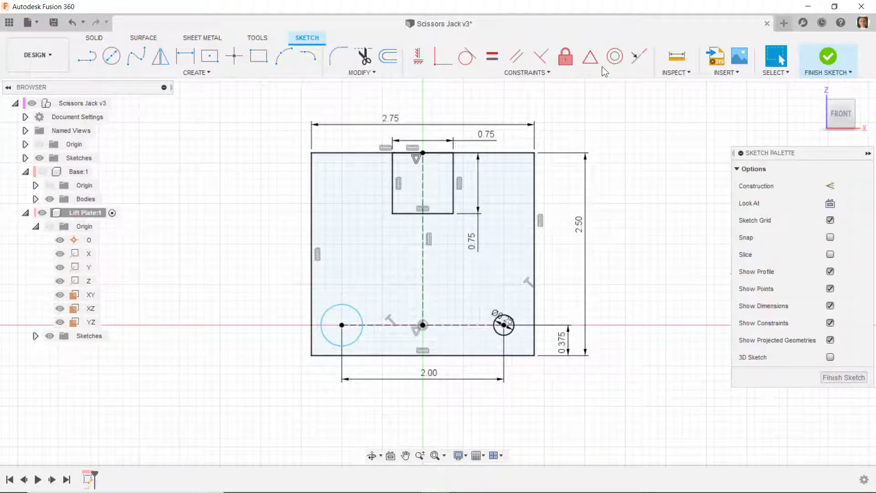
Step: Apply an Equal constraint between the 0.25 in circle and the circle at the opposite end of the construction line
left_click(492, 56)
left_click(510, 319)
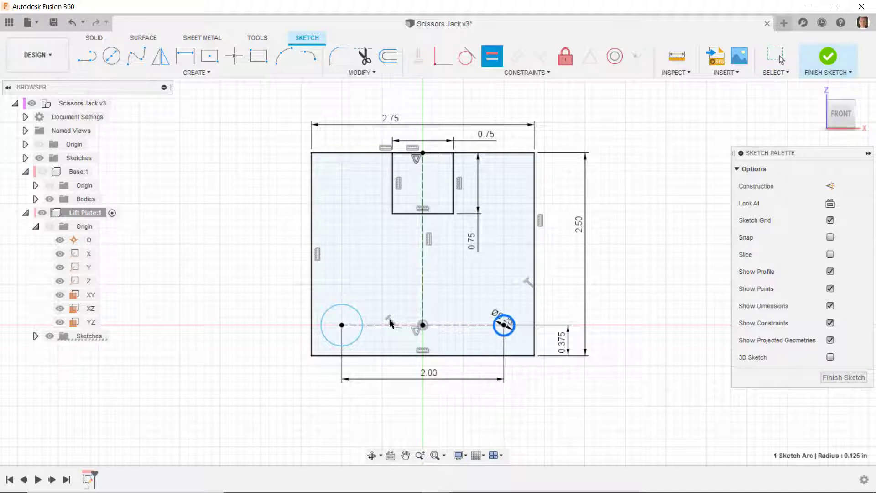
left_click(353, 313)
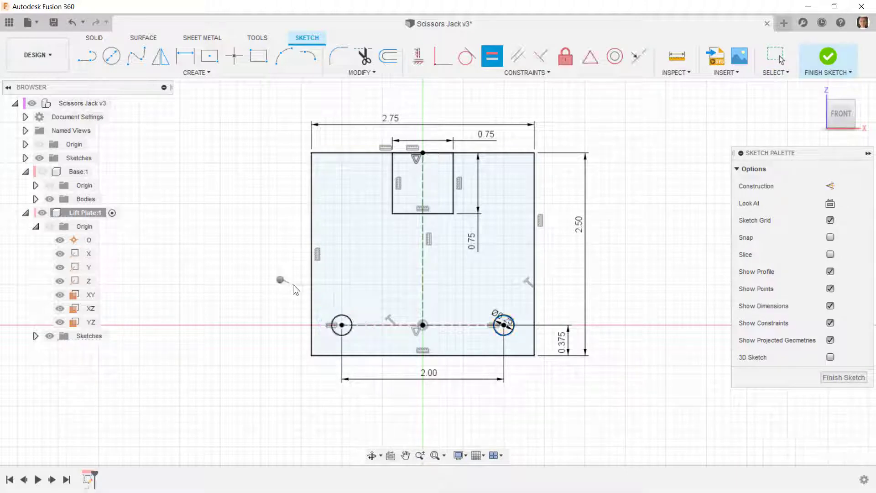
right_click(293, 284)
left_click(323, 280)
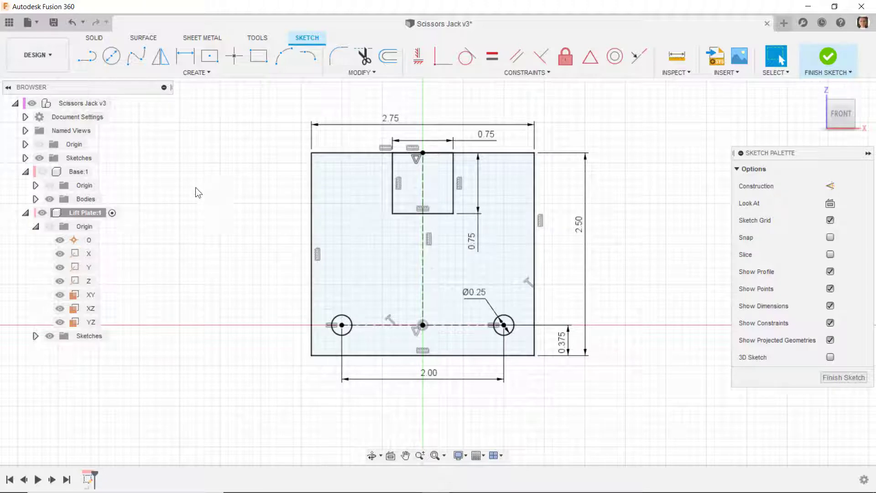
Step: Draw a 0.5 in diameter circle concentric with the left hole circle
left_click(112, 56)
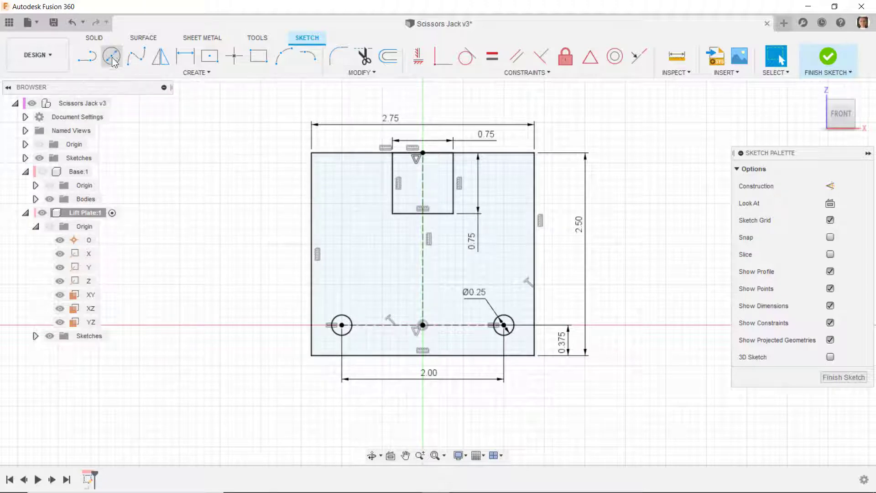
left_click(342, 325)
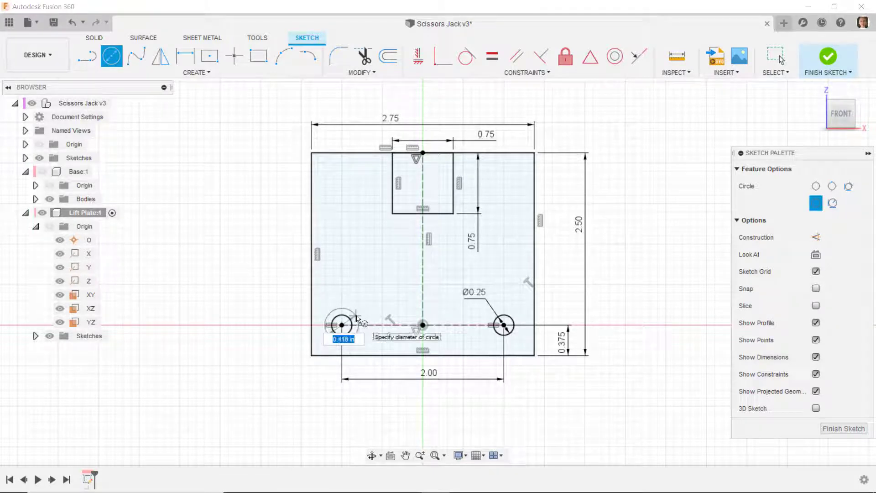
type(".5")
key("Return")
key("Escape")
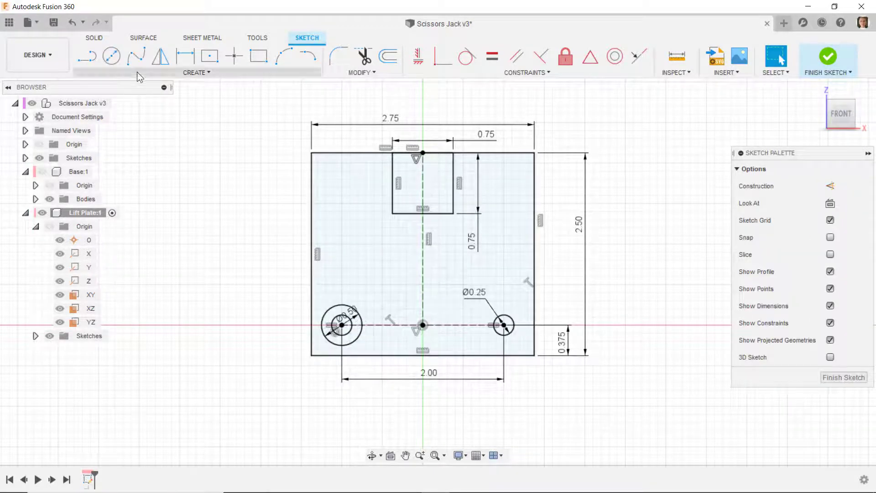
Step: Draw a larger circle concentric with the right hole and make it equal to the left 0.5 in circle
key("c")
left_click(504, 325)
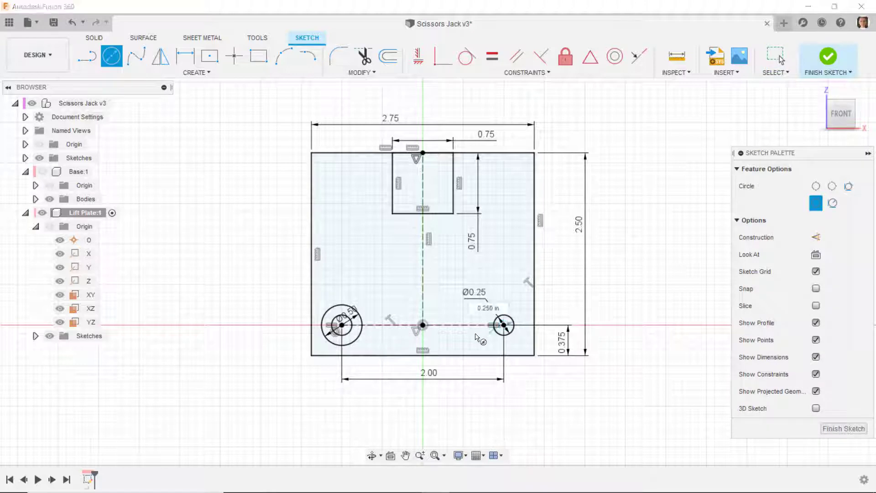
left_click(492, 57)
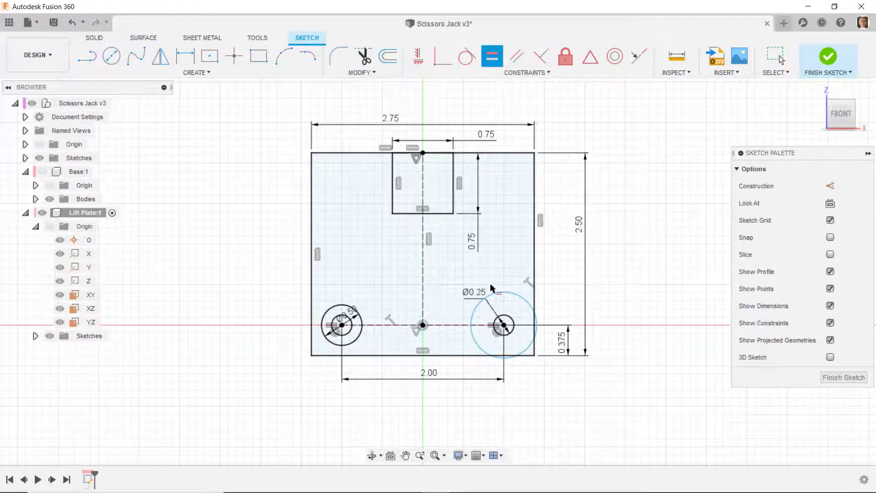
left_click(477, 307)
left_click(320, 327)
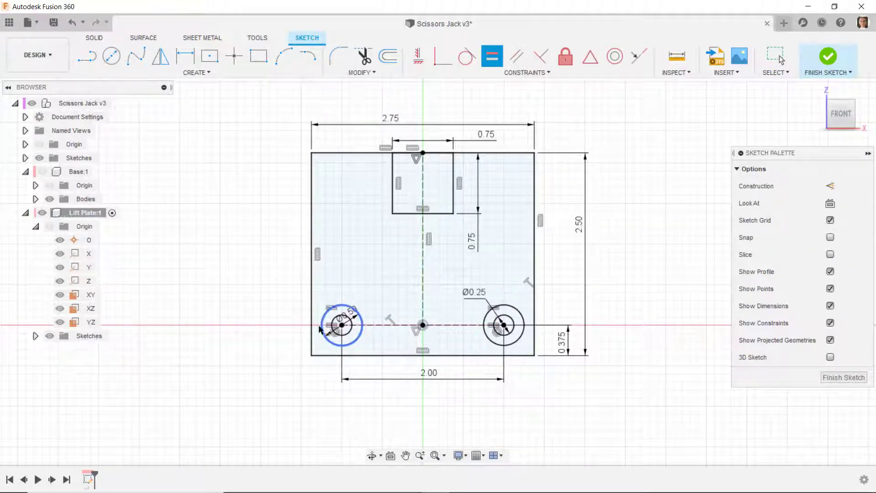
key("Escape")
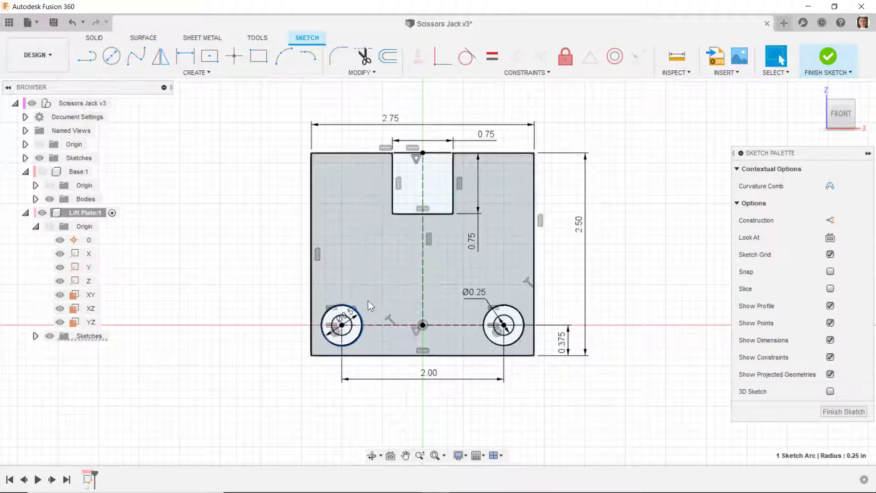
Step: Move the 0.50 in diameter dimension text clear of the left hole circles
scroll(354, 318, "up", 2)
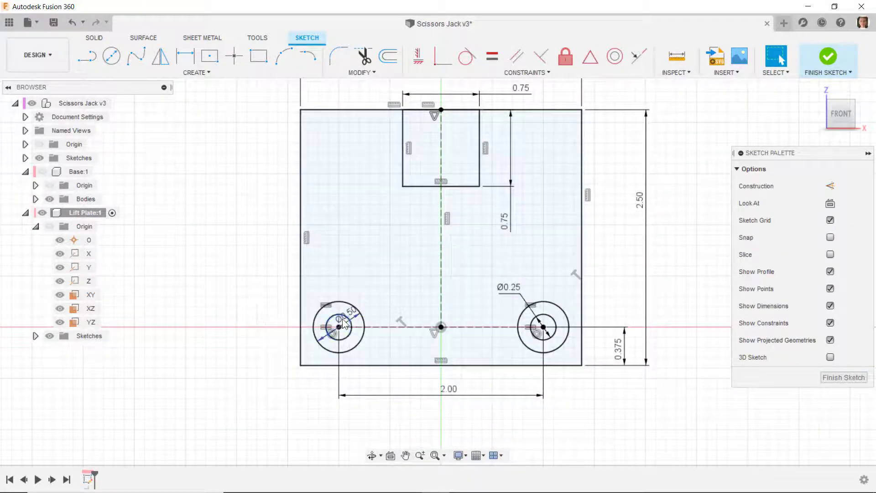
left_click_drag(365, 295, 374, 285)
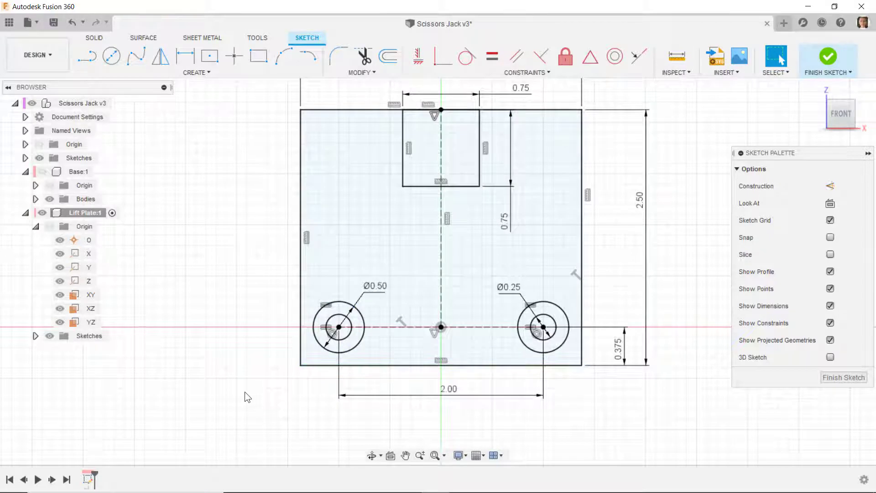
Step: Finish the plate sketch and save the design with the version description "User Saved"
left_click(824, 62)
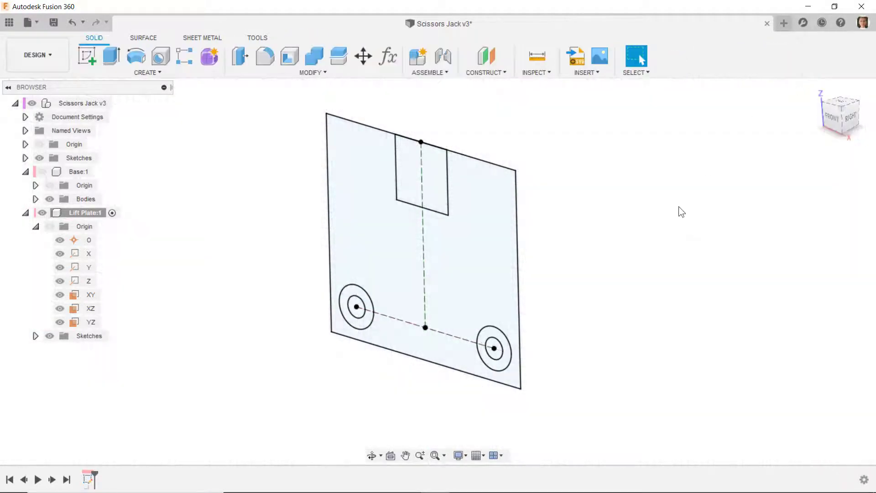
left_click(54, 23)
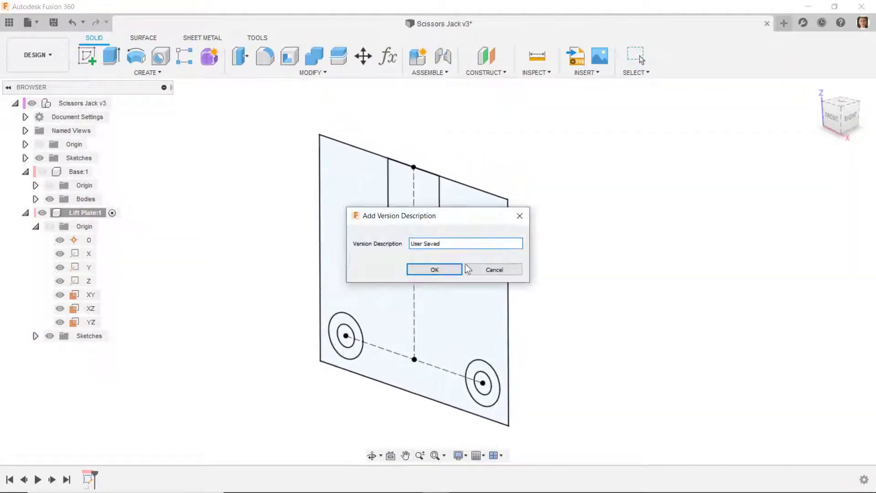
left_click(436, 270)
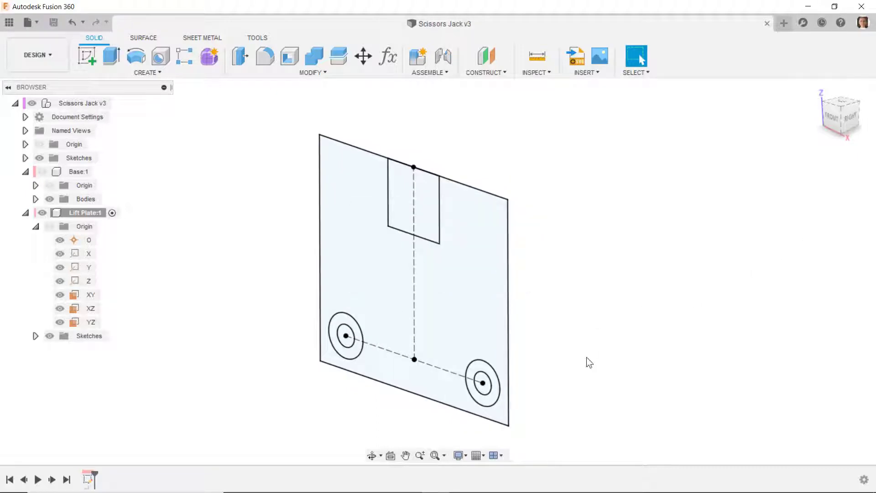
Step: Extrude the plate profile and both rings around the holes symmetrically as a new body, using the whole-length measurement and leaving the notch and holes open
left_click(112, 55)
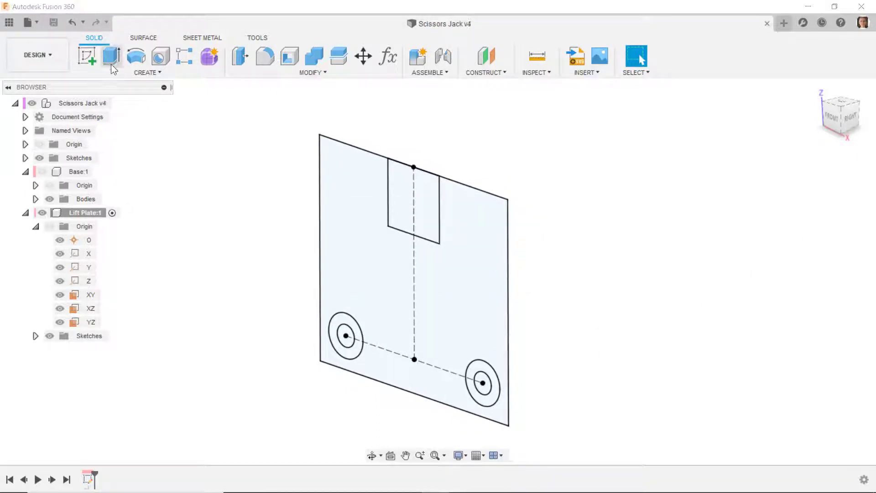
left_click(363, 234)
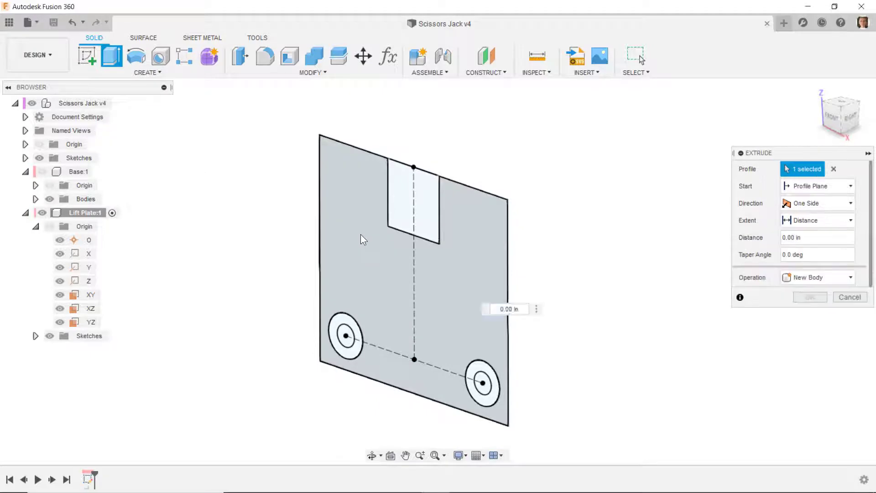
left_click(357, 339)
left_click(477, 396)
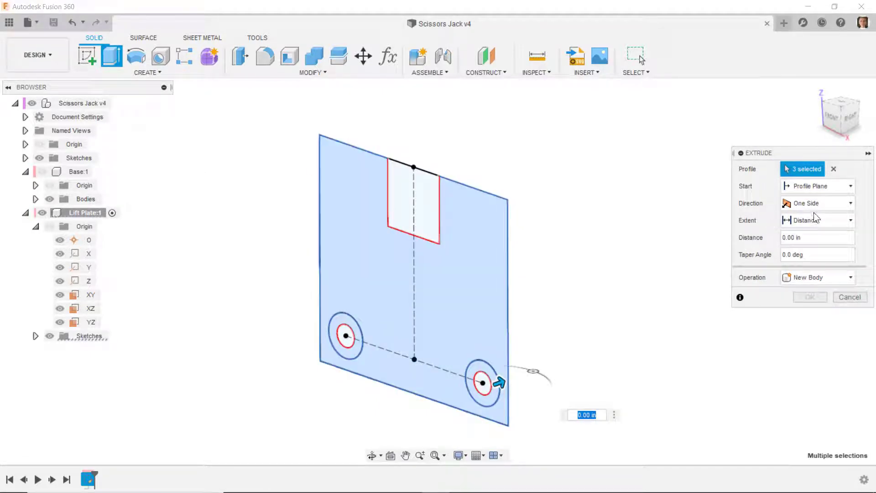
left_click(820, 221)
left_click(809, 236)
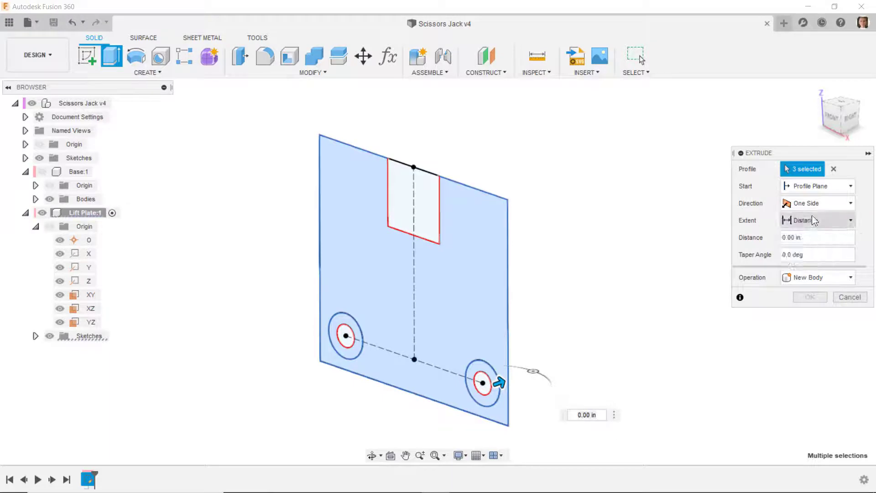
left_click(818, 204)
left_click(809, 243)
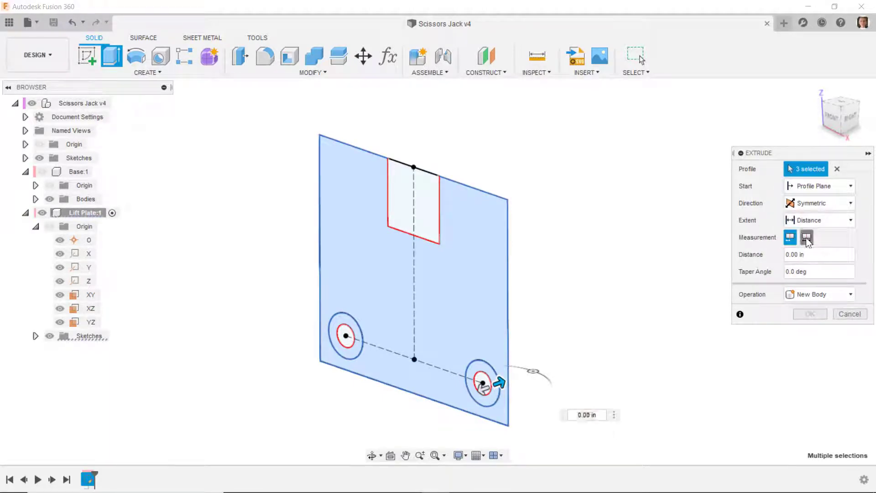
left_click(802, 257)
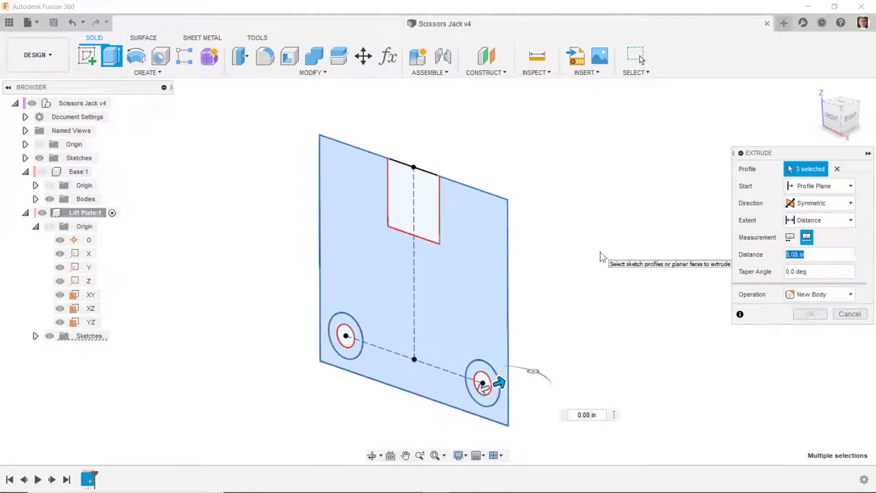
left_click(805, 315)
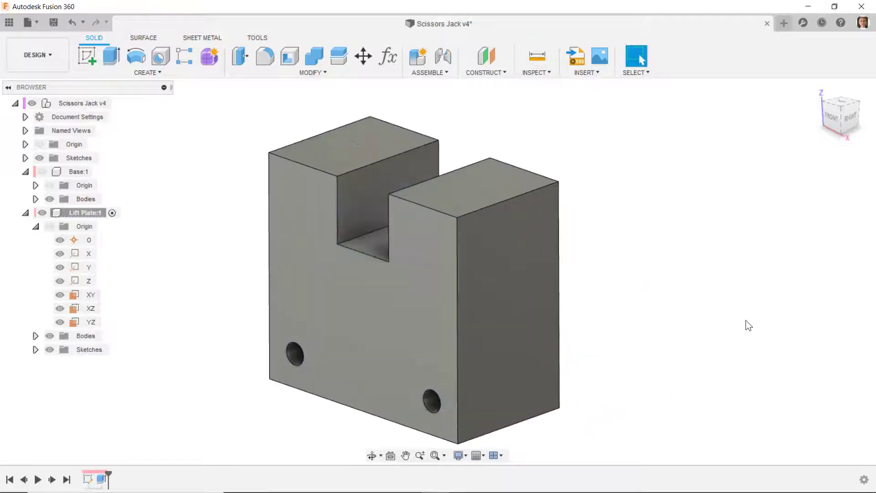
Step: Start a fillet on the notch's two upper and two lower edges through the plate's thickness with a 0.25 in radius
scroll(252, 86, "up", 3)
scroll(218, 99, "up", 2)
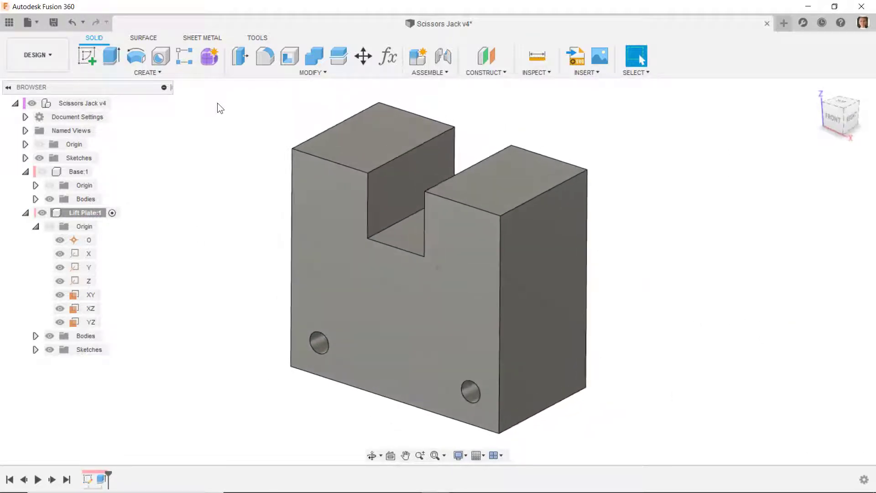
left_click(265, 55)
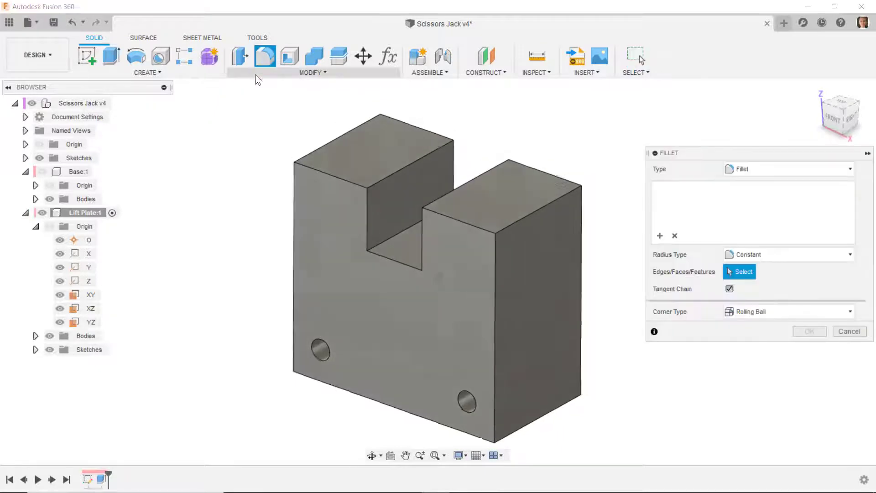
middle_click_drag(255, 75, 251, 85)
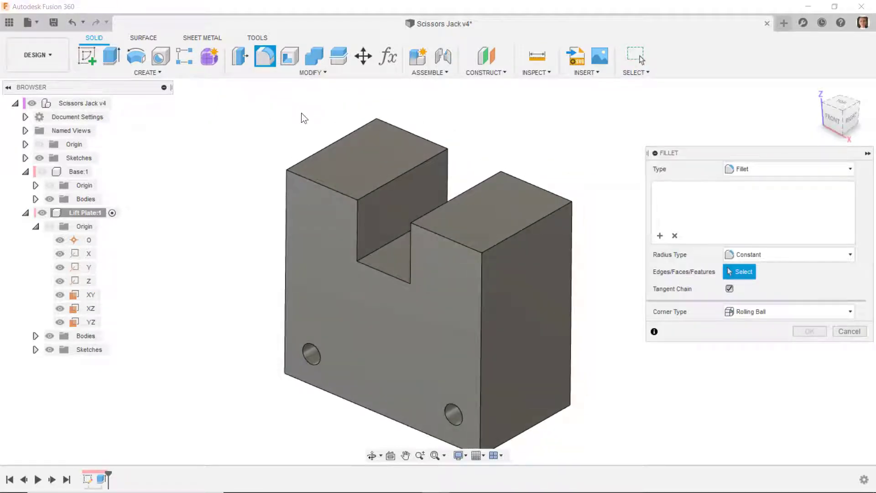
left_click(370, 193)
left_click(384, 253)
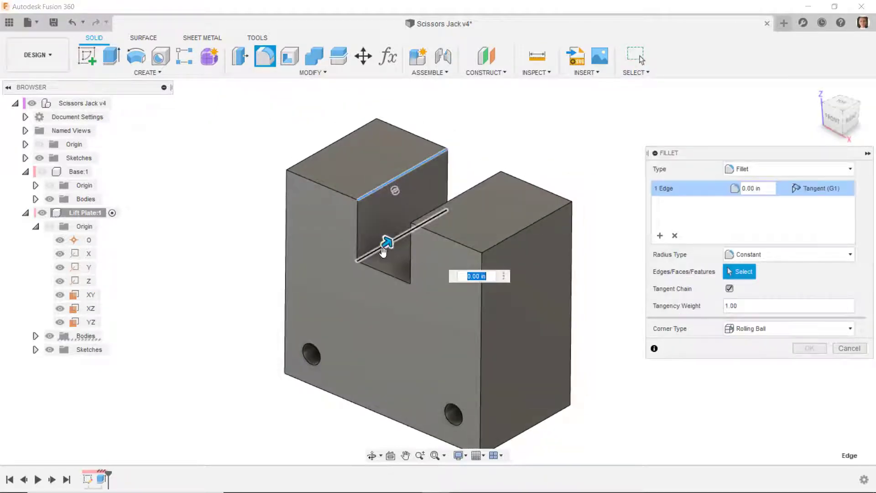
left_click(425, 276)
left_click(458, 196)
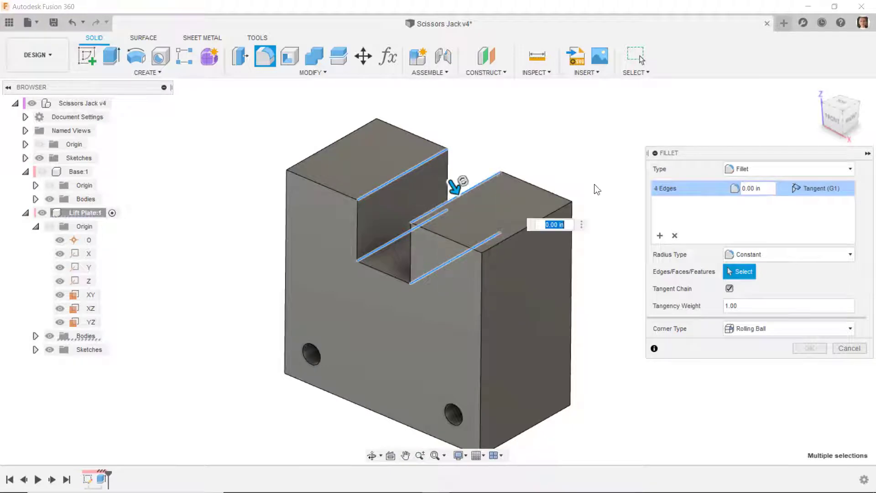
left_click(761, 190)
type(".25")
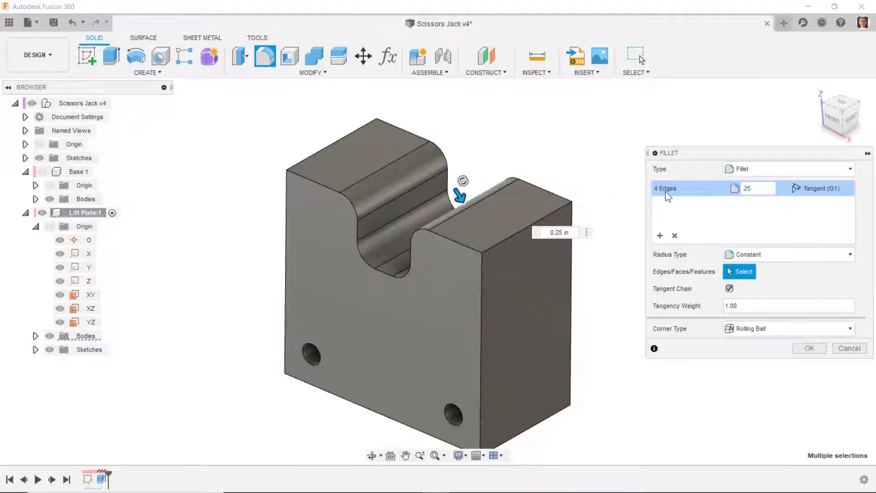
Step: Add a second fillet set of 0.125 in along the top and notch outline edges on the front and back faces, and save the design
left_click(659, 236)
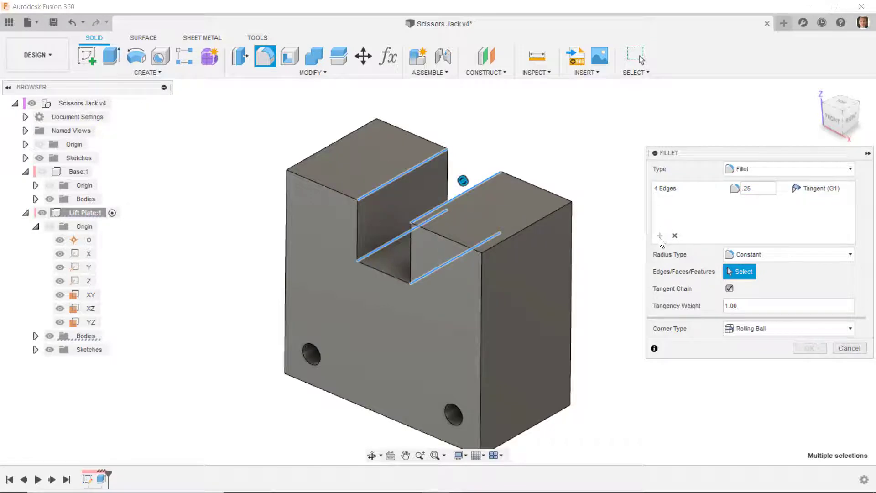
left_click(331, 188)
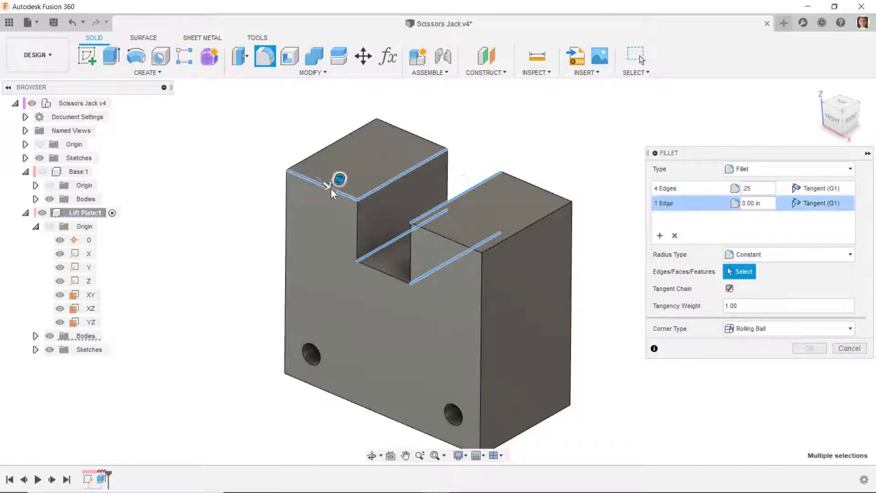
left_click(357, 221)
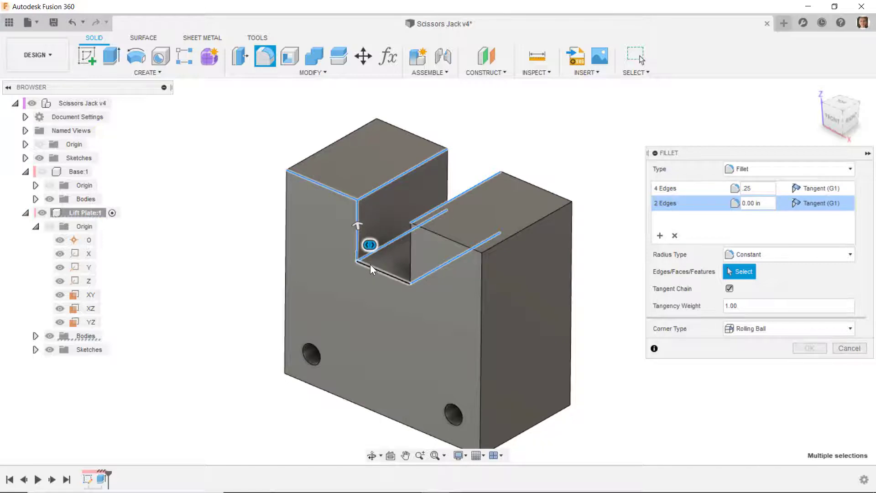
left_click(371, 265)
left_click(411, 253)
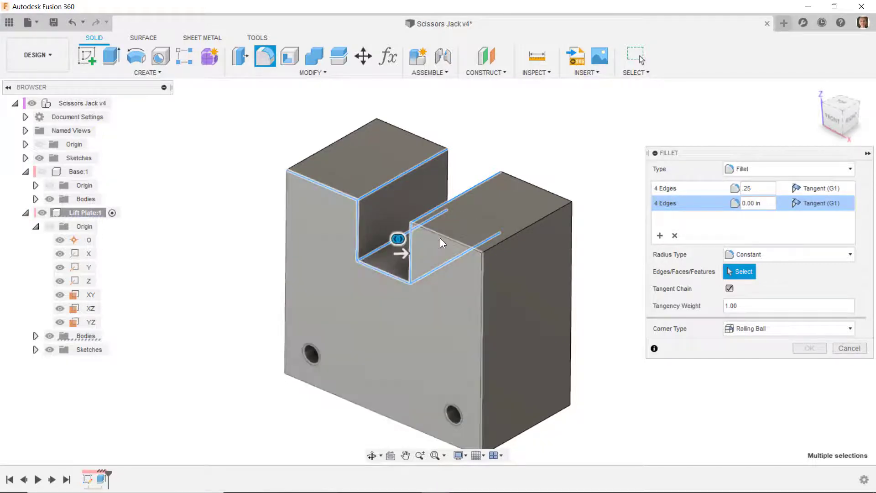
left_click(442, 237)
left_click(540, 188)
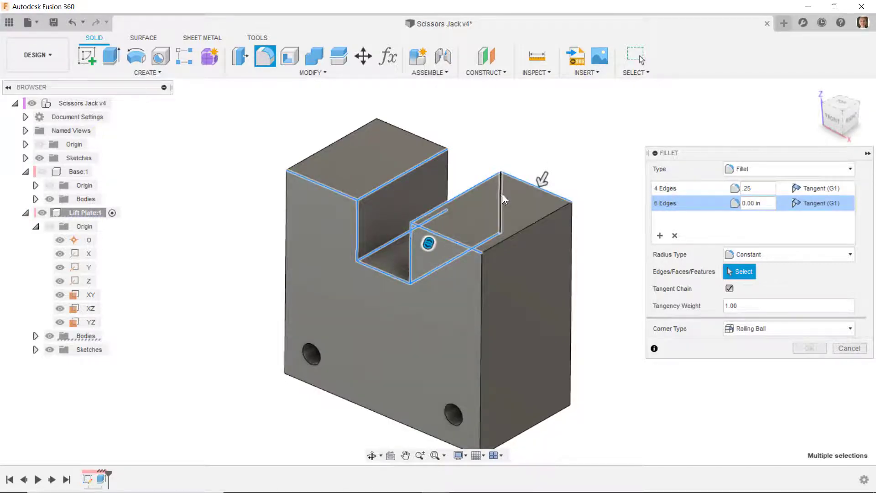
left_click(502, 194)
left_click(449, 176)
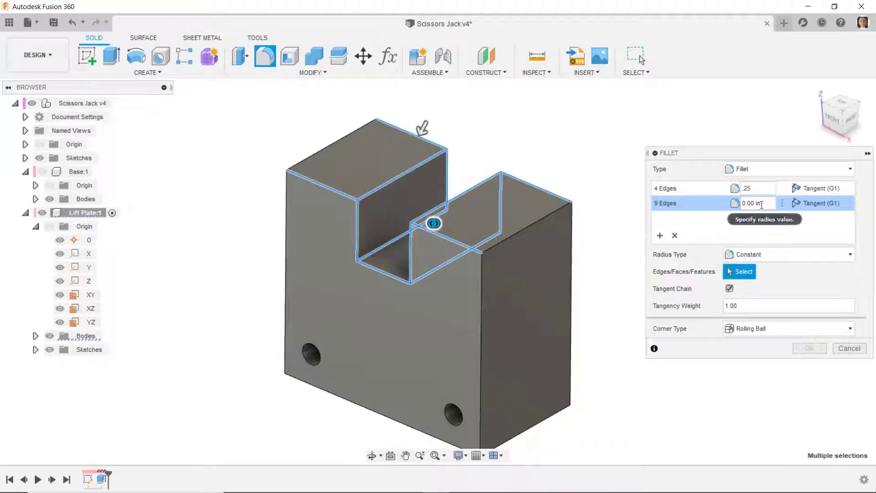
left_click_drag(761, 204, 689, 188)
type(".125")
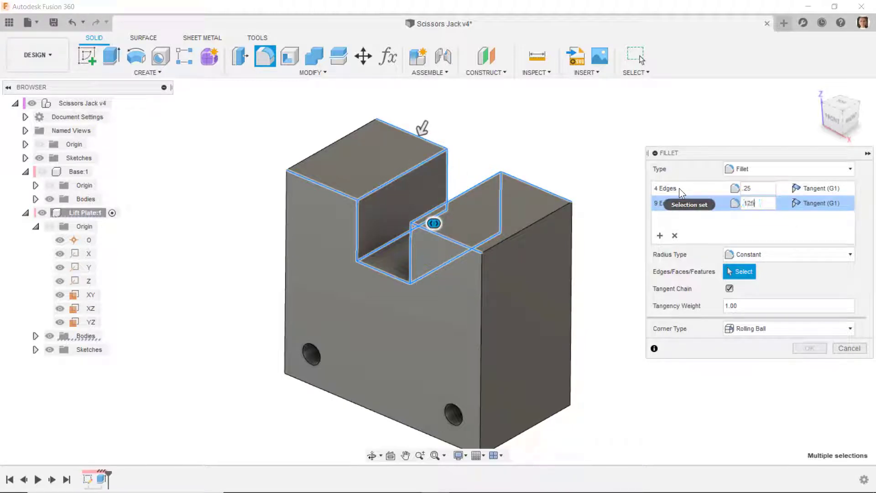
key("Return")
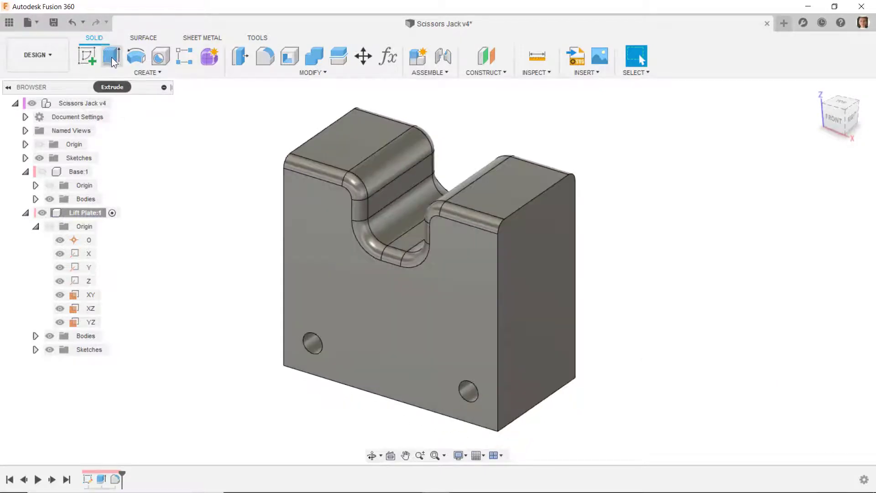
left_click(53, 22)
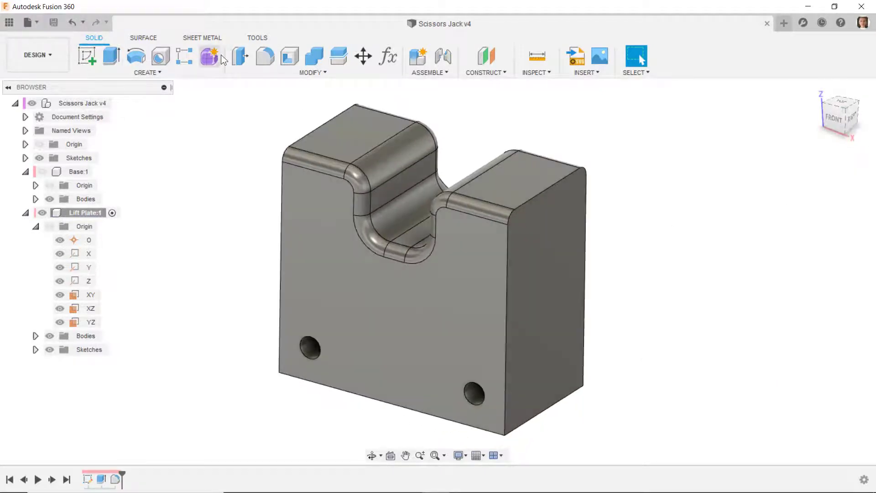
left_click(292, 57)
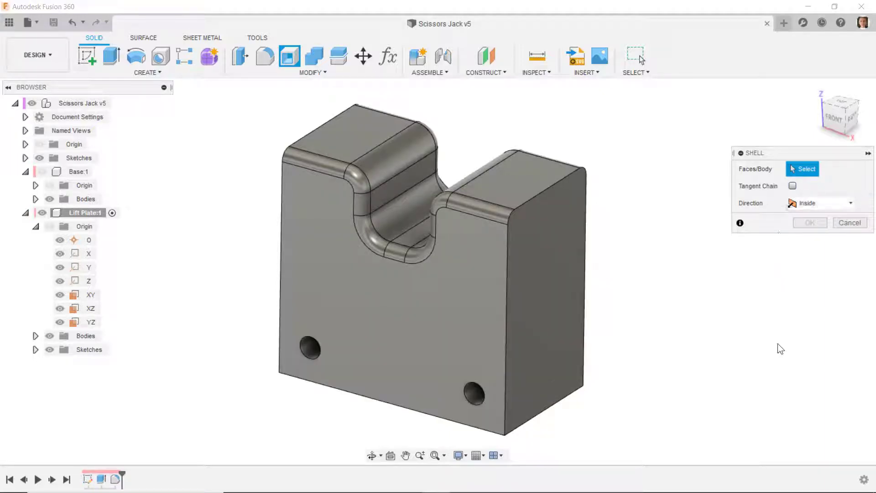
left_click(396, 213)
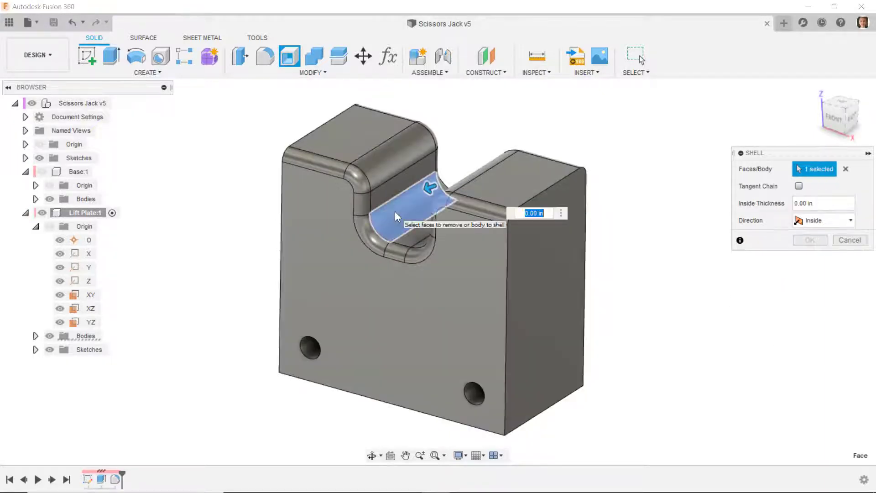
middle_click_drag(395, 212, 408, 228, "shift")
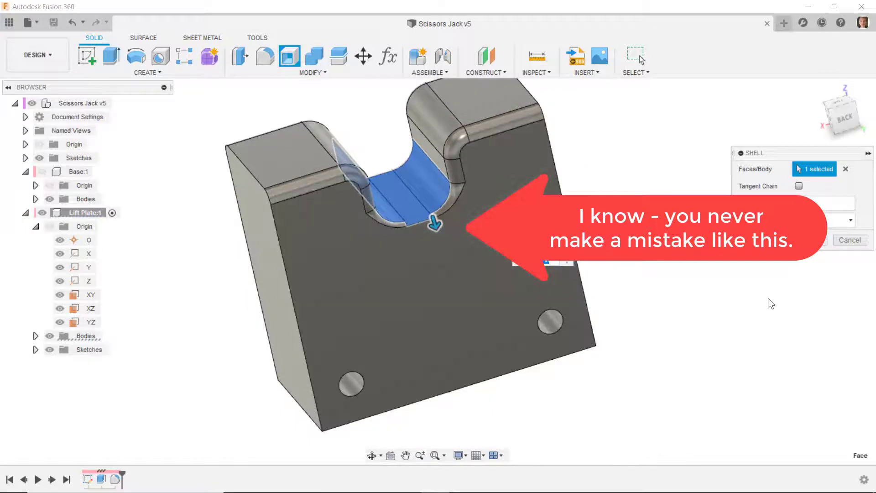
left_click(846, 241)
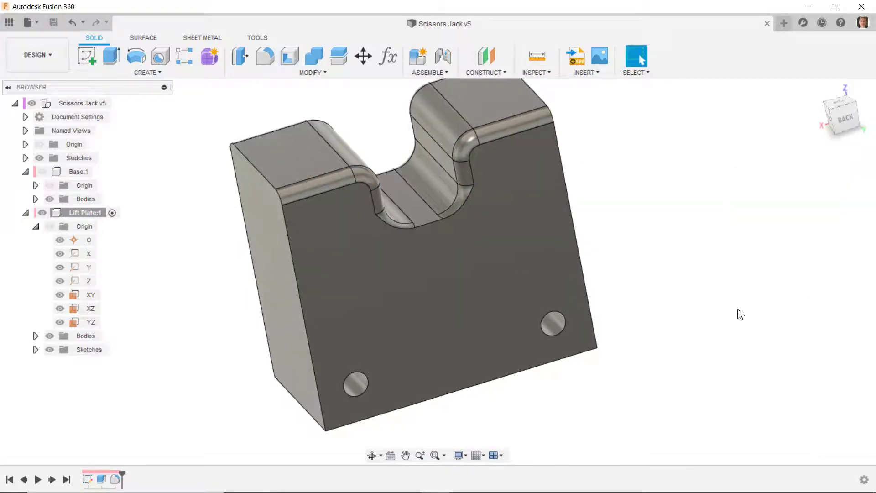
Step: Edit the existing fillet to add the notch's missing lower front edge to the 0.125 in edge set
right_click(118, 480)
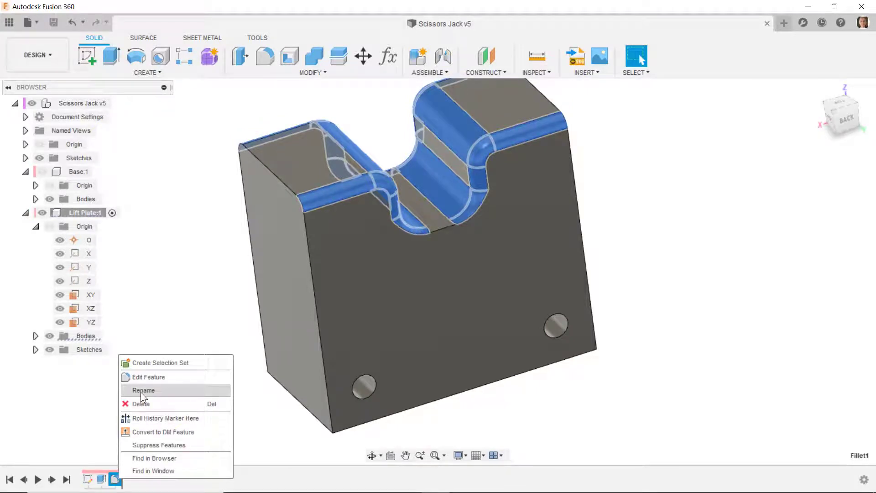
left_click(144, 378)
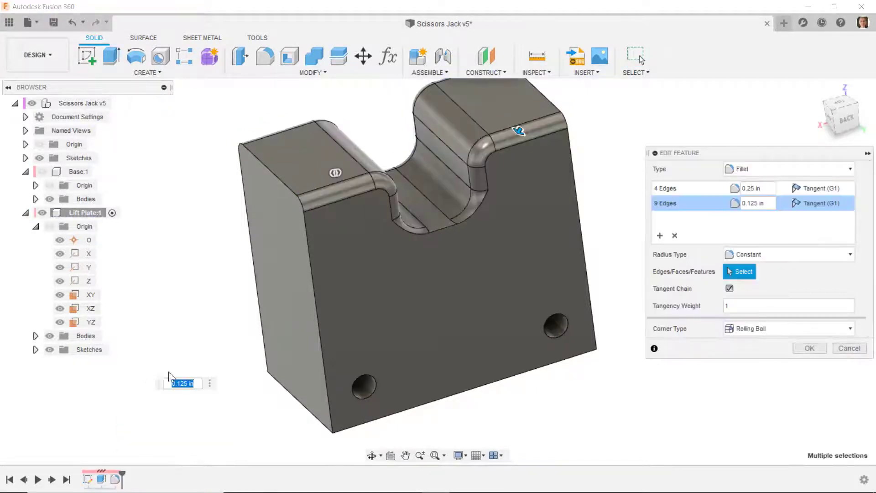
left_click(675, 207)
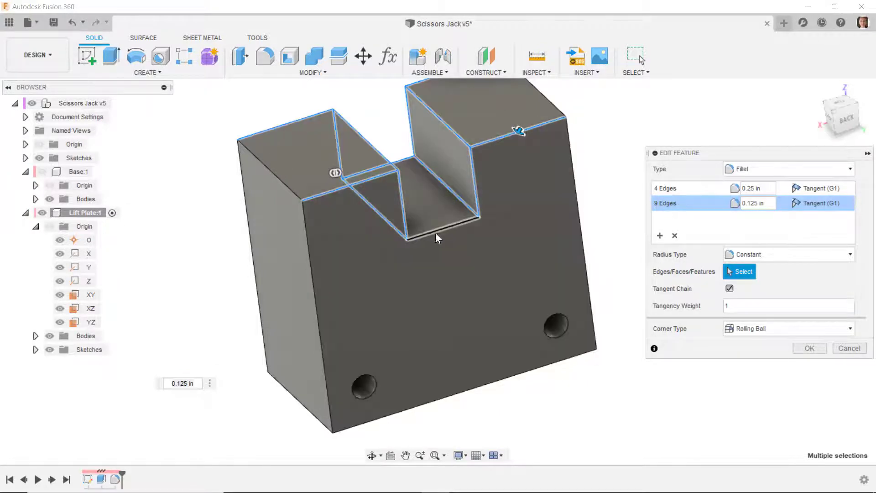
left_click(435, 232)
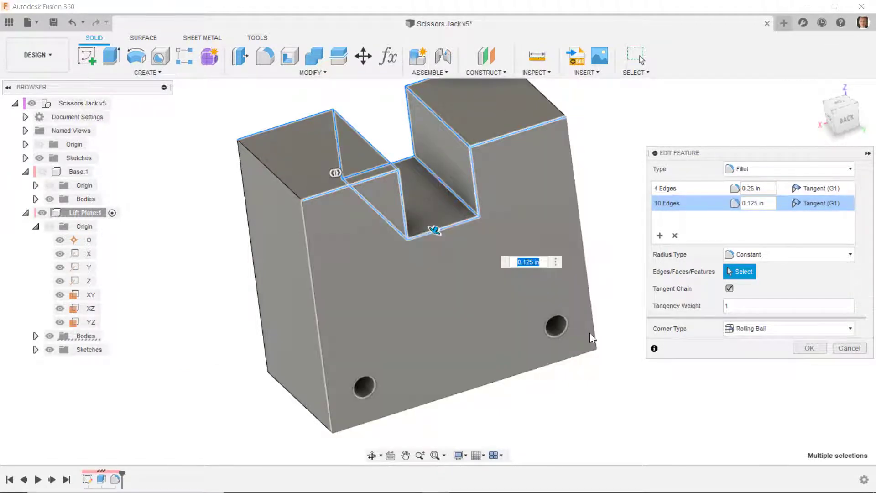
left_click(808, 349)
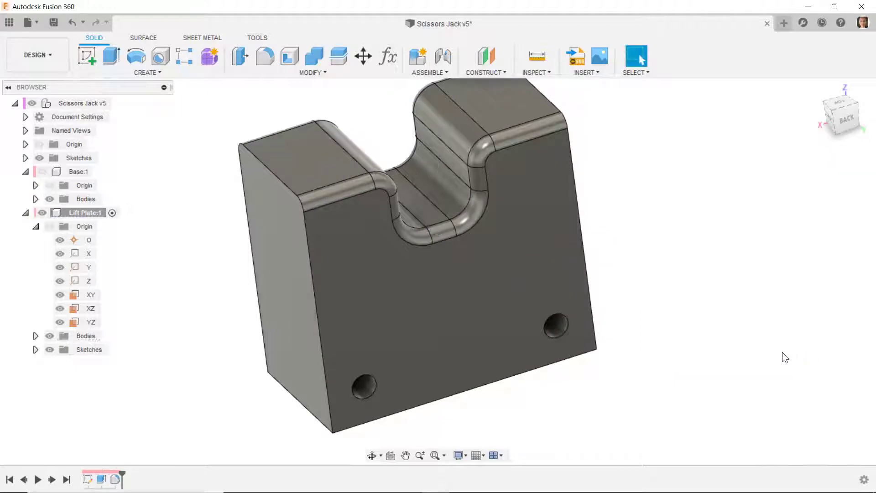
Step: Shell the plate with a 0.0625 in inside thickness, removing the notch floor, both hole walls, the underside and both end faces
middle_click_drag(419, 231, 232, 279, "shift")
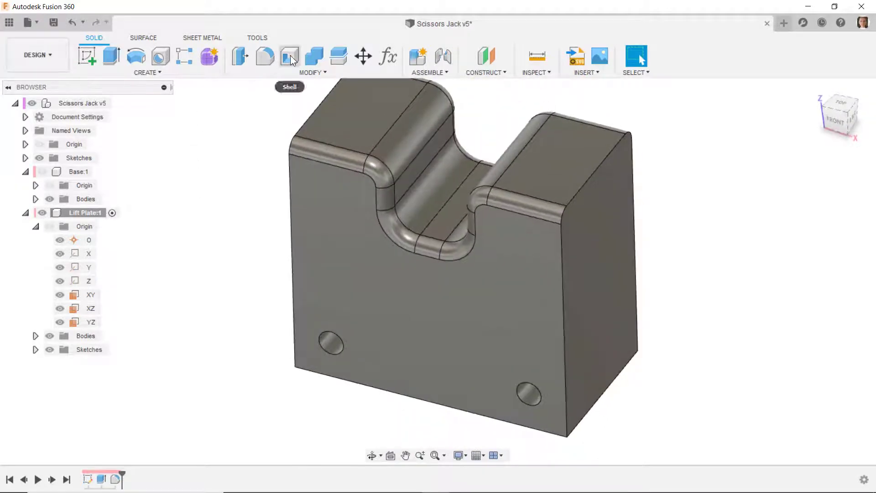
left_click(291, 56)
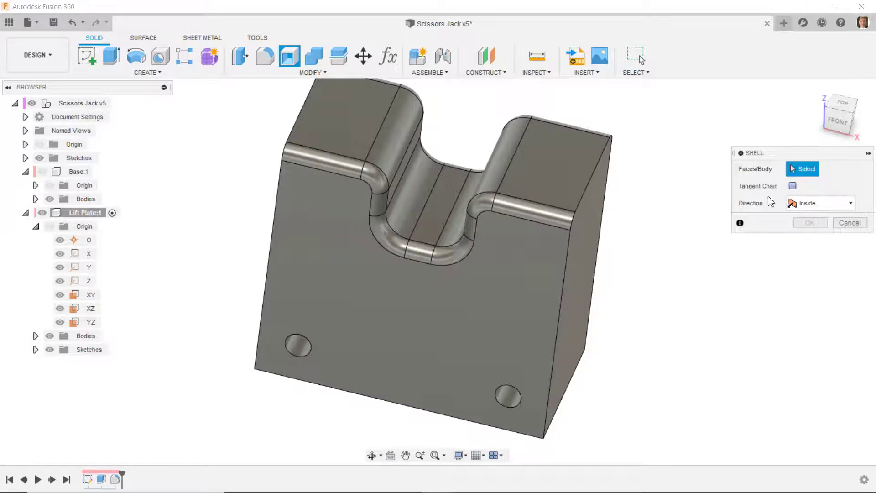
left_click(424, 192)
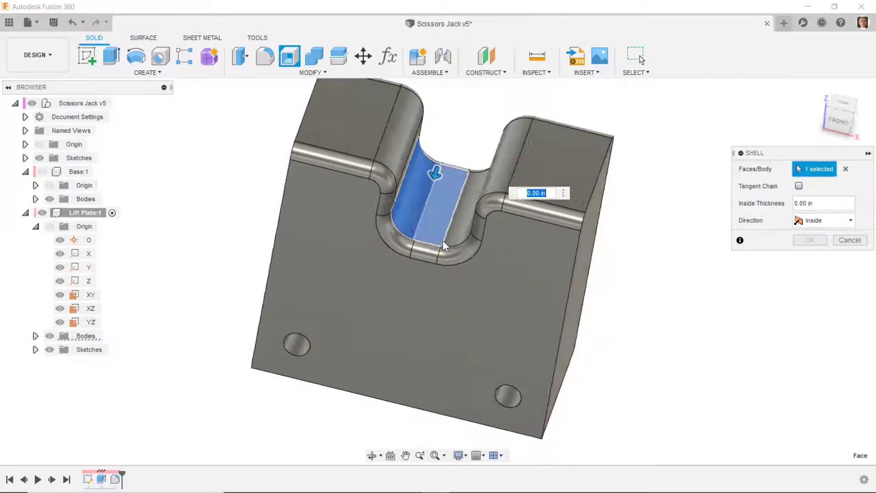
left_click(487, 208)
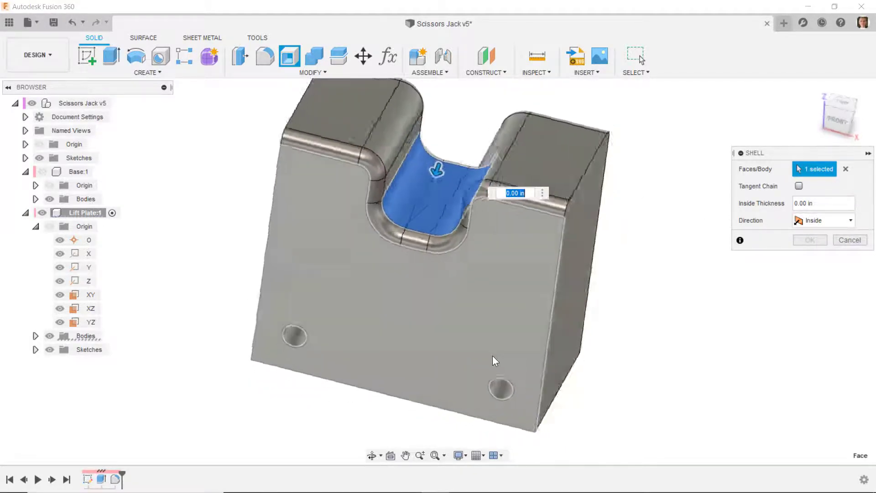
left_click(295, 325)
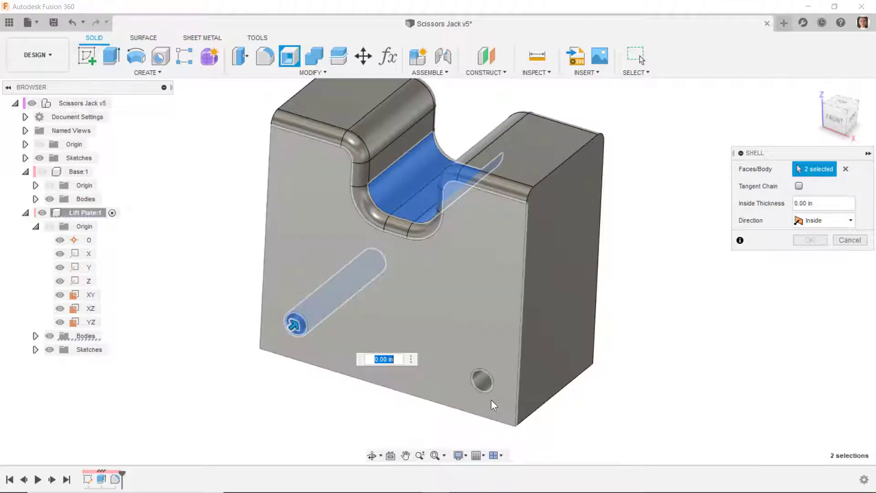
left_click(483, 385)
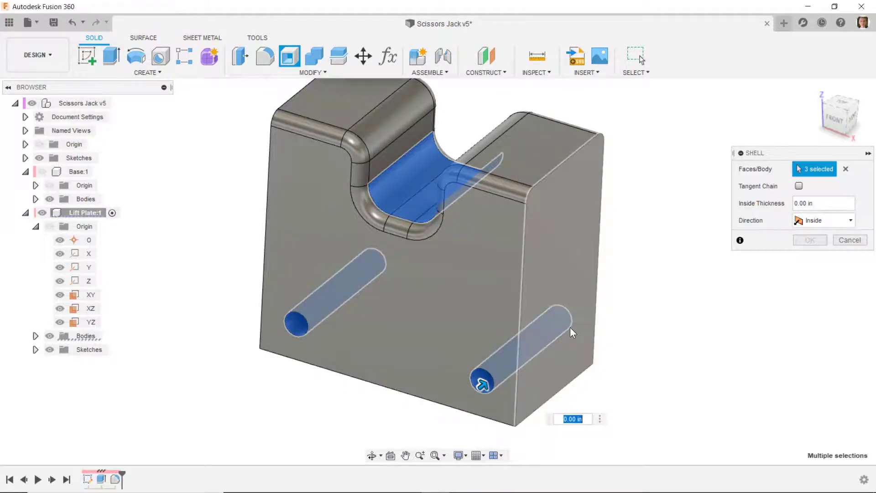
left_click(570, 328)
left_click(486, 364)
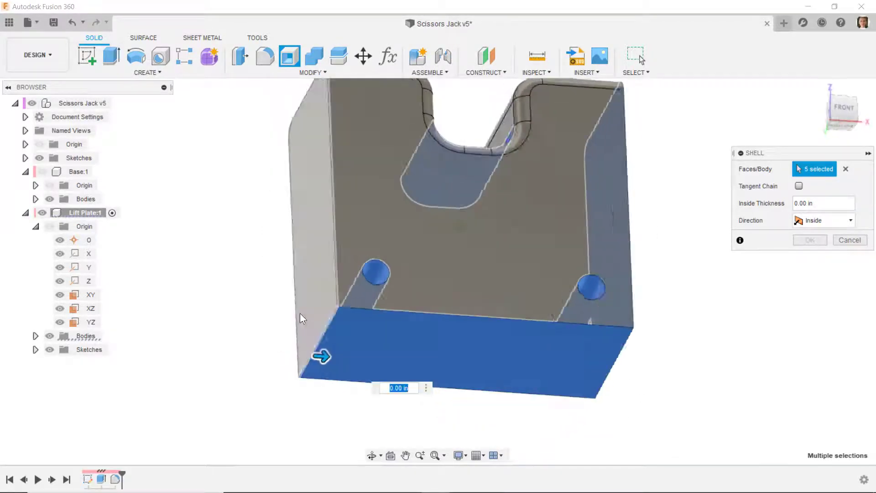
middle_click_drag(300, 313, 806, 322, "shift")
left_click(329, 289)
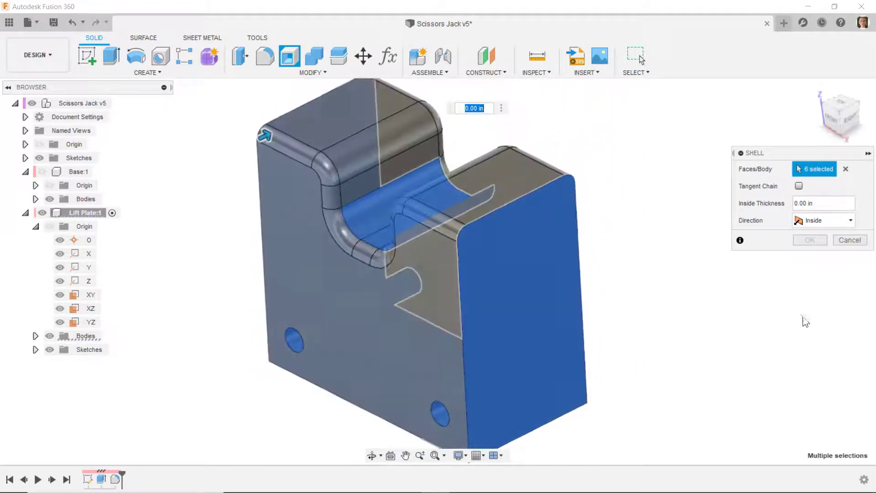
left_click_drag(826, 205, 696, 196)
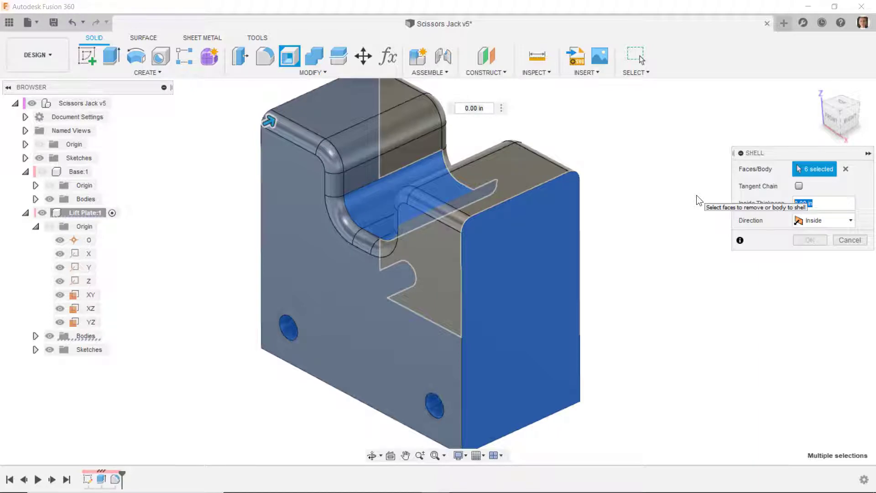
type(".0625")
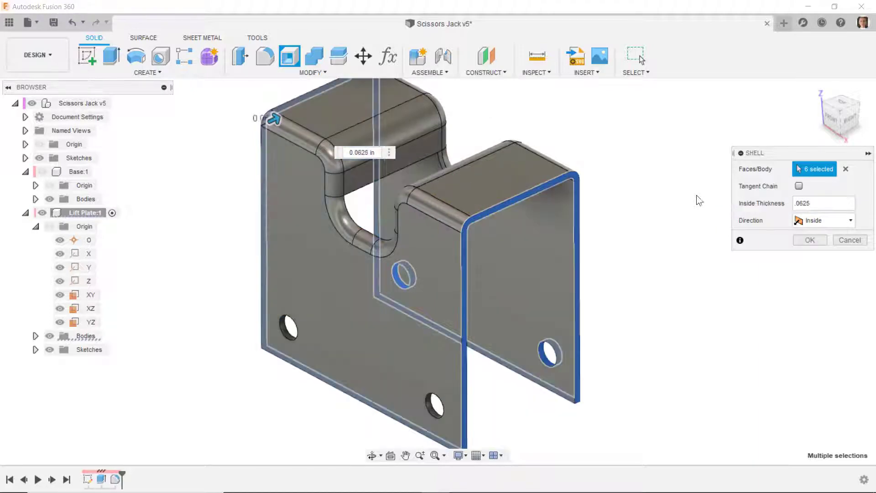
key("Return")
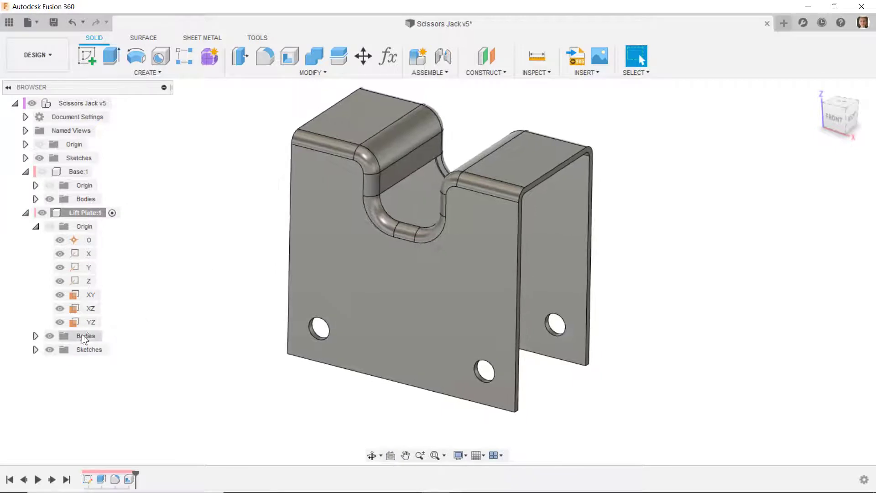
Step: Show the plate's sketch and split the outer front and back faces with the outer circle around the right-hand hole seen from the front
left_click(35, 349)
left_click(60, 363)
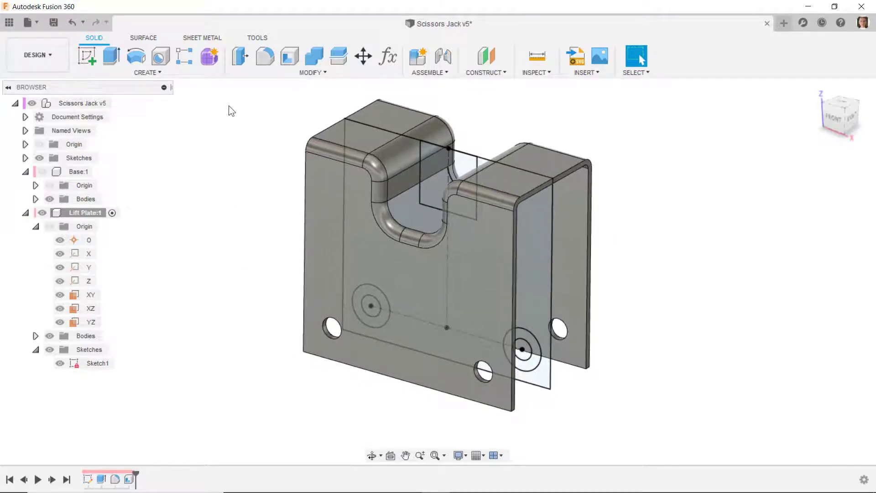
left_click(310, 73)
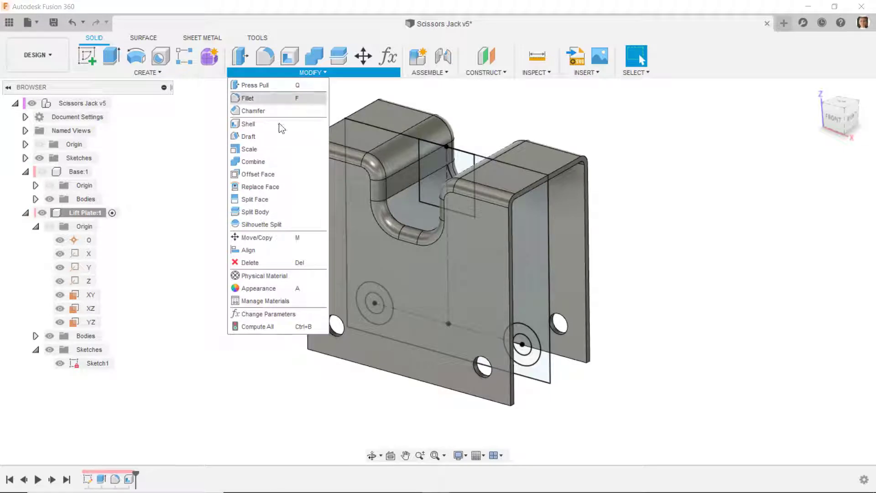
left_click(255, 200)
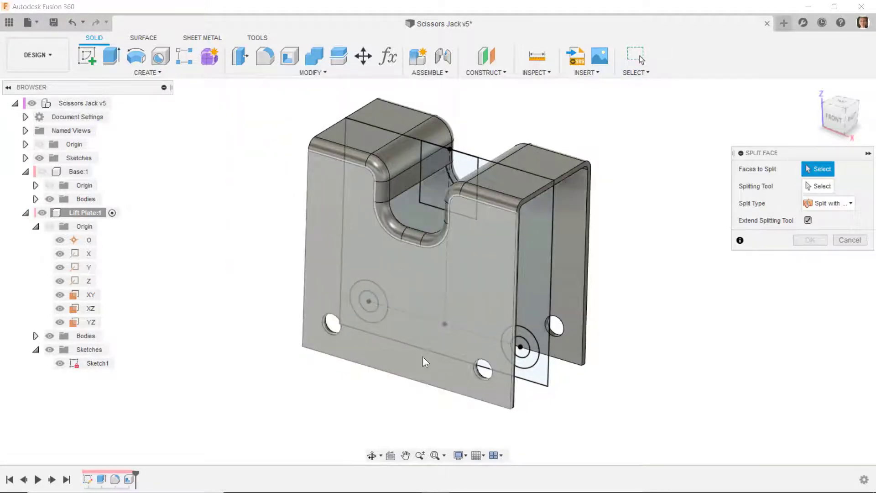
left_click(424, 373)
middle_click_drag(771, 378, 505, 320, "shift")
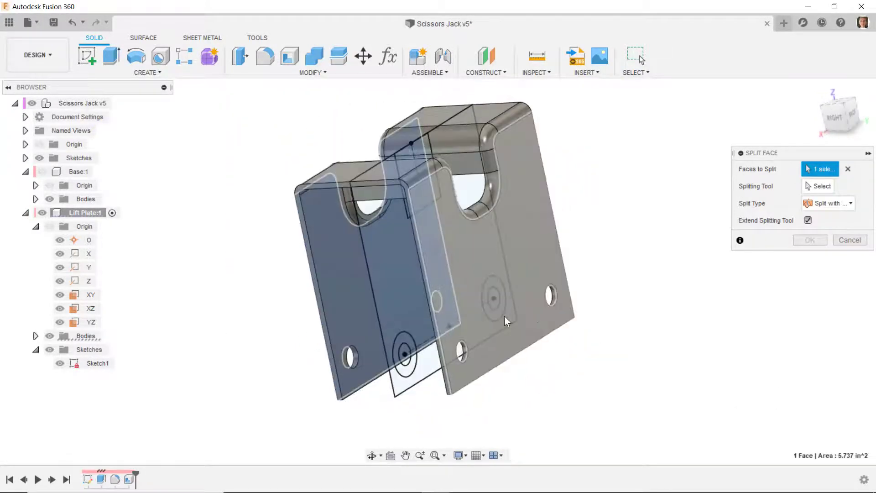
left_click(547, 270)
middle_click_drag(658, 253, 827, 193, "shift")
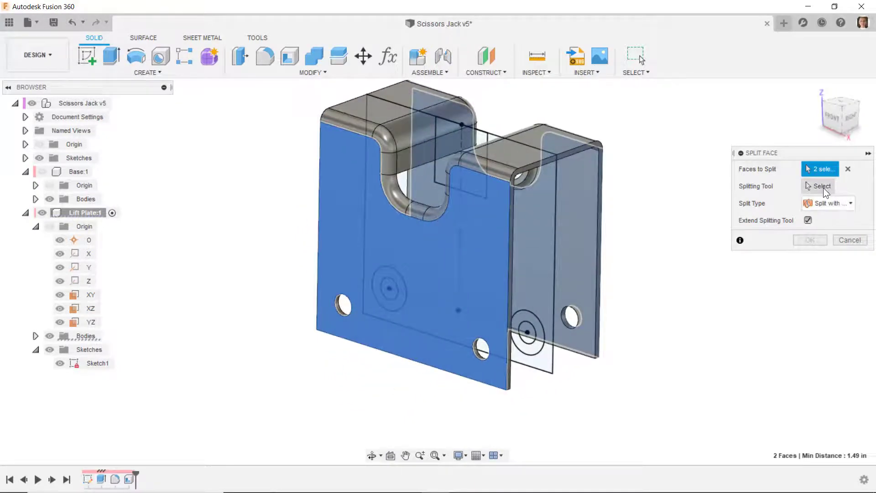
left_click(824, 187)
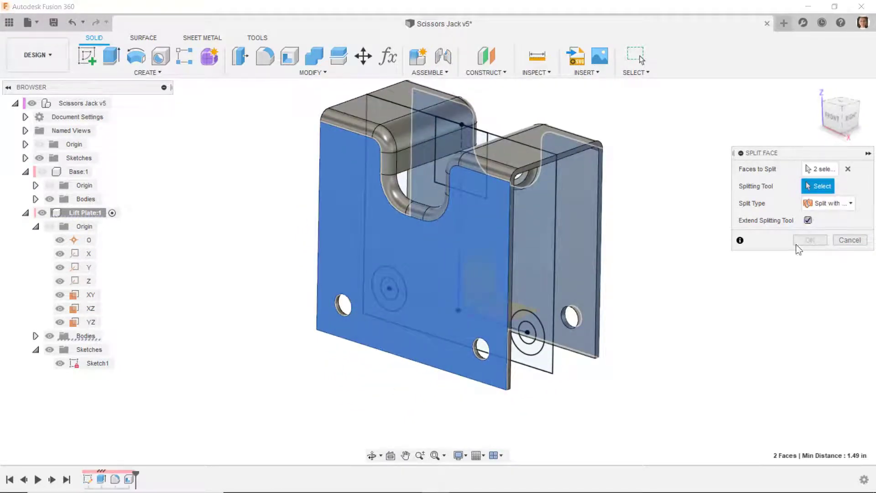
left_click(542, 352)
middle_click_drag(432, 399, 398, 337, "shift")
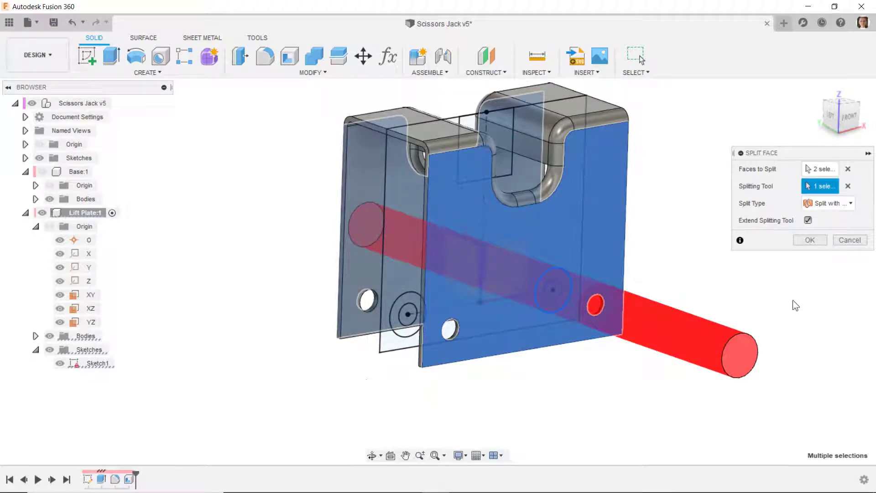
left_click(815, 240)
Step: Split the outer front and back faces with the outer circle around the other hole, and hide the plate's sketch
middle_click_drag(815, 240, 281, 98, "shift")
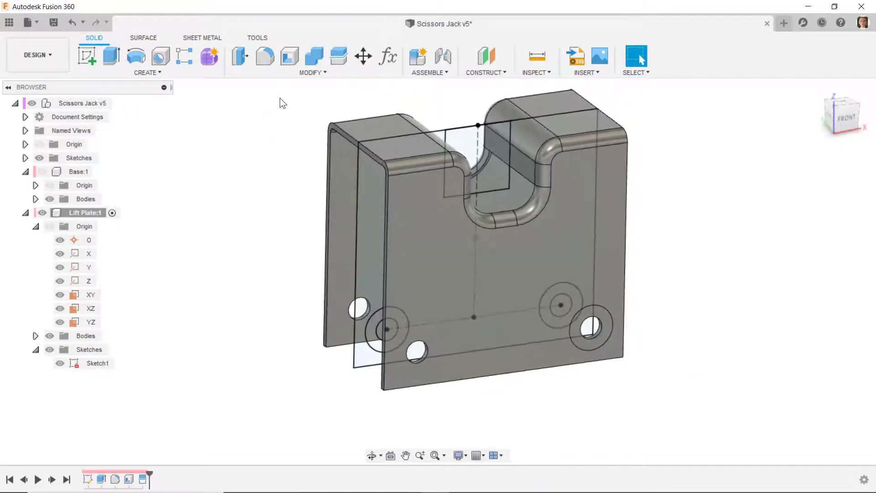
left_click(311, 72)
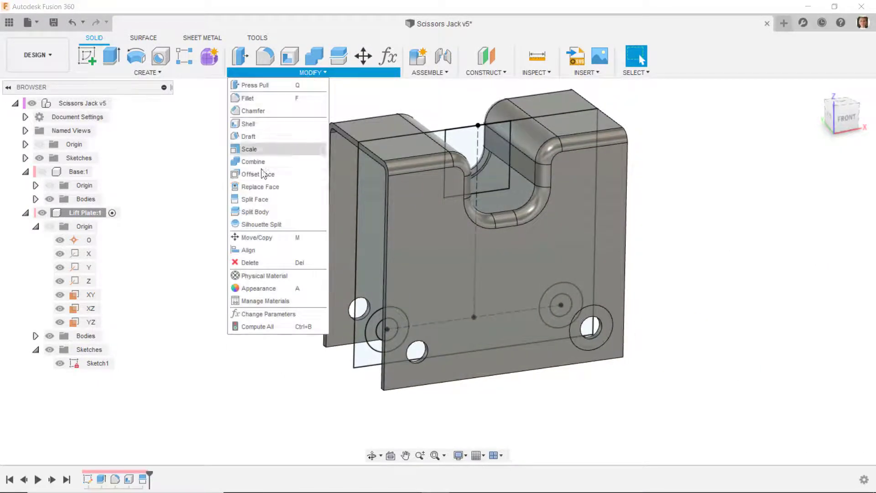
left_click(249, 200)
middle_click_drag(249, 202, 396, 357, "shift")
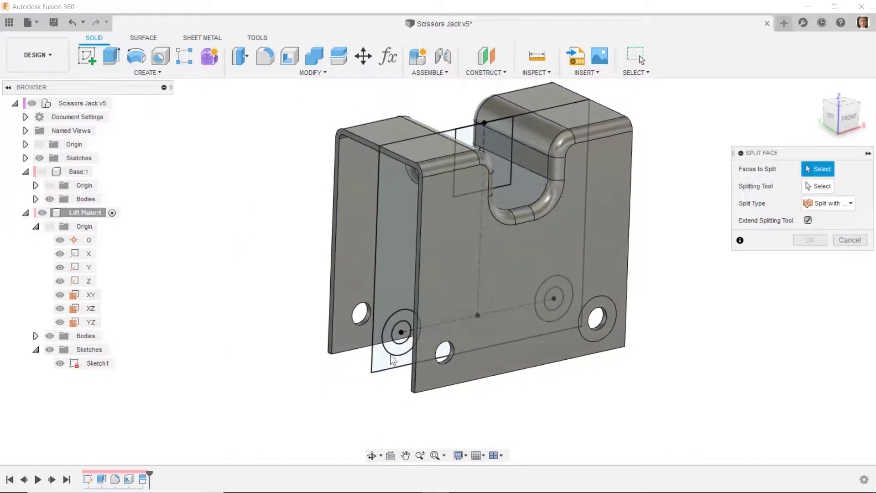
left_click(455, 333)
middle_click_drag(456, 333, 800, 197, "shift")
left_click(395, 332)
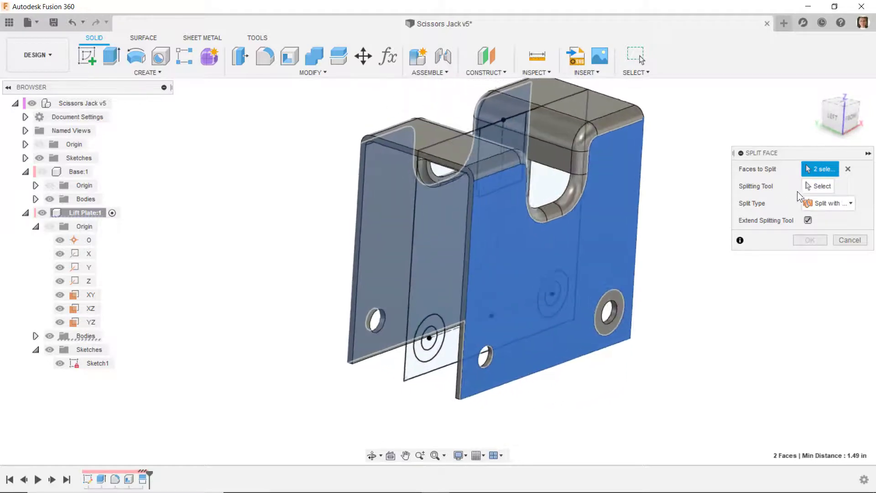
left_click(813, 186)
left_click(429, 369)
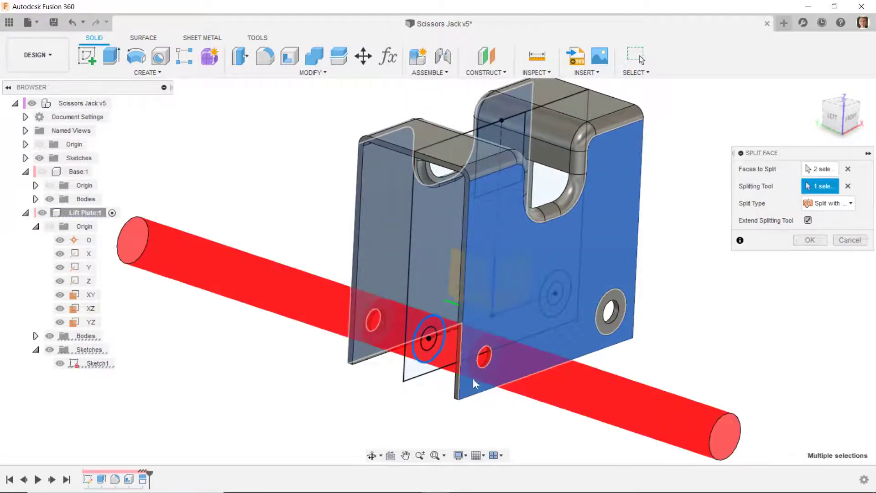
left_click(808, 241)
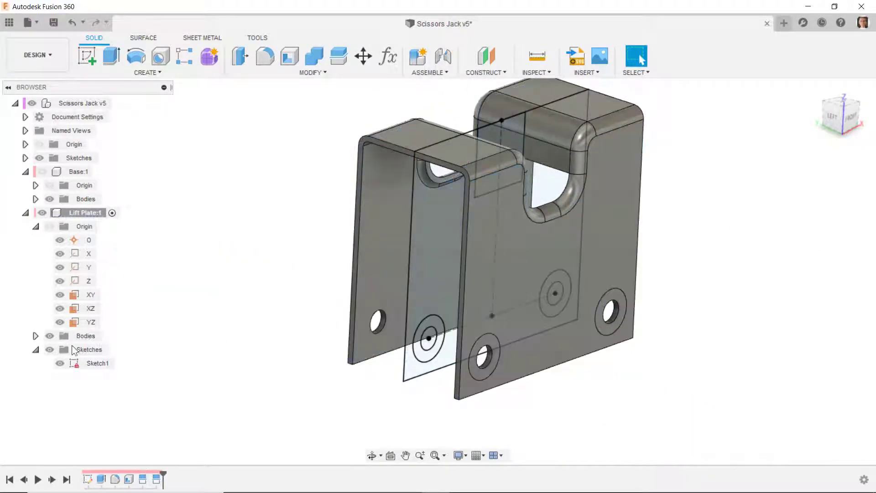
left_click(60, 363)
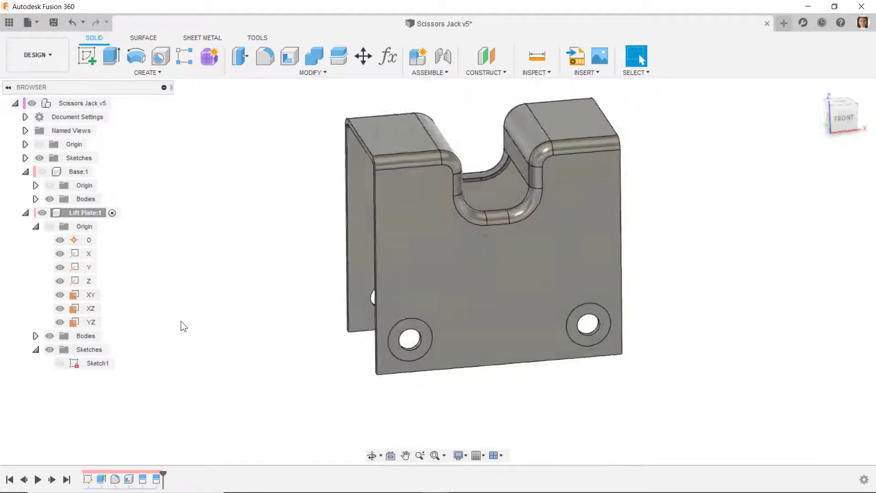
Step: Apply the Paint - Metal Flake (Yellow) appearance to the whole Lift Plate body
middle_click_drag(181, 321, 109, 276, "shift")
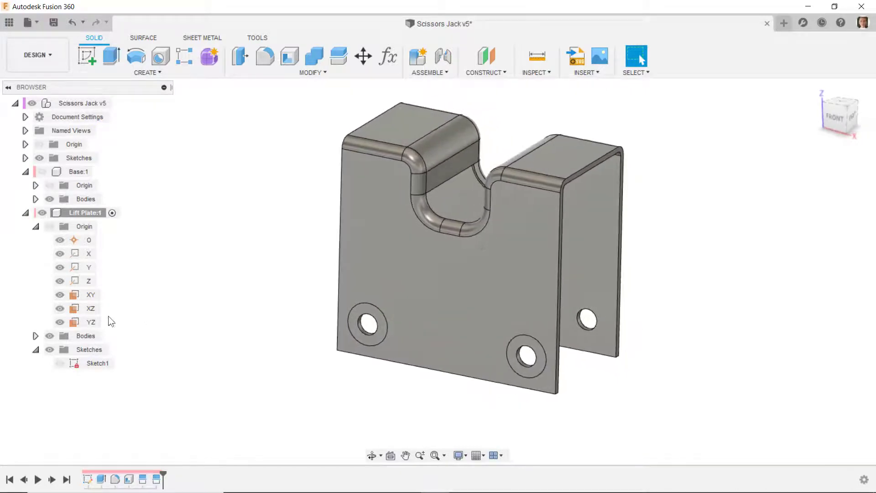
left_click(36, 336)
right_click(81, 349)
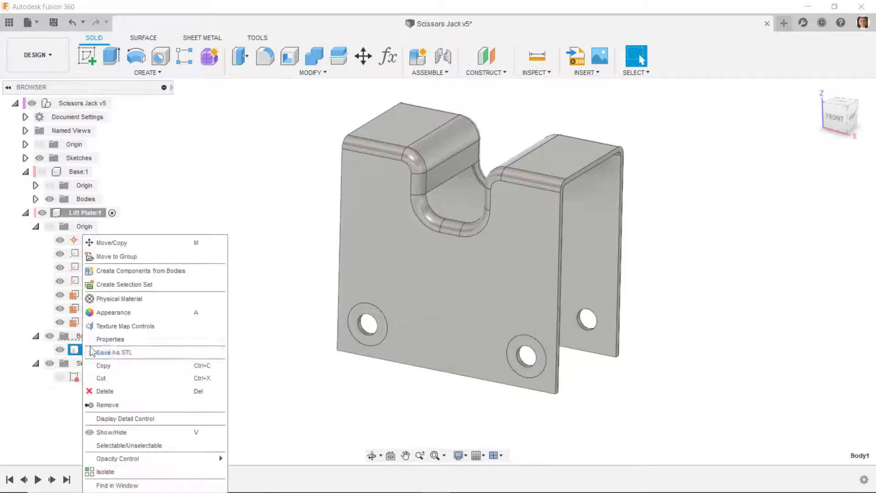
left_click(130, 309)
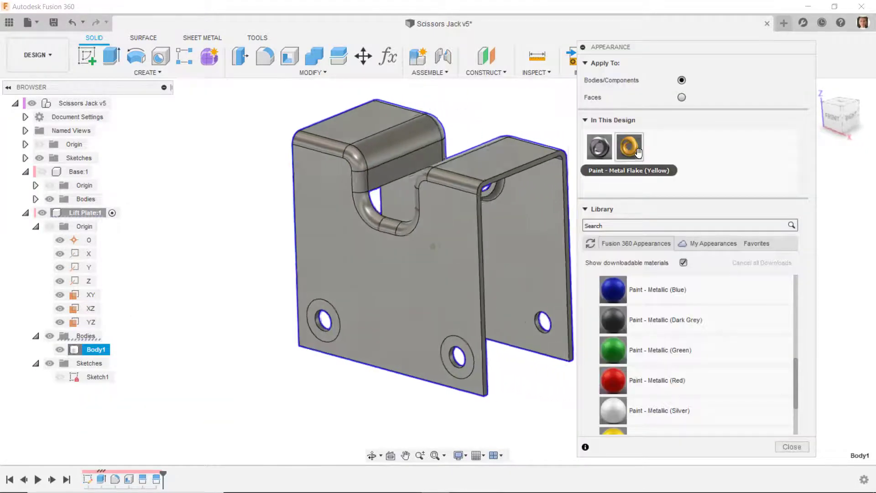
left_click_drag(632, 149, 449, 252)
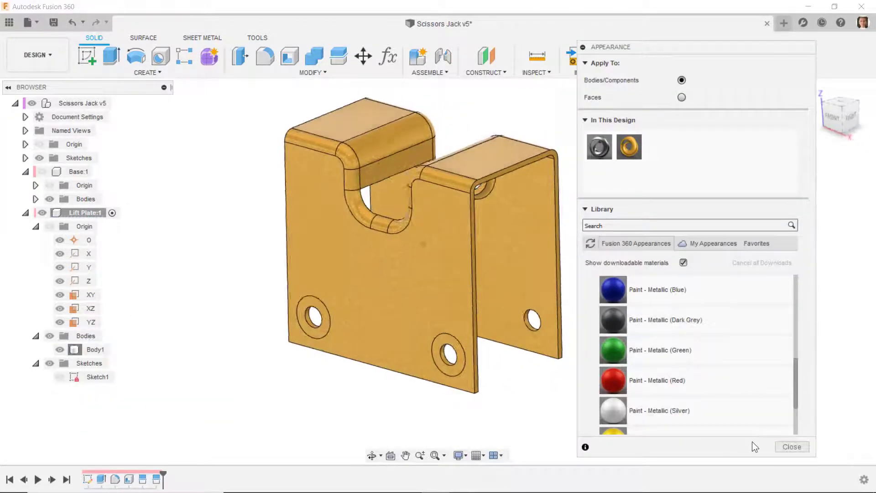
left_click(792, 446)
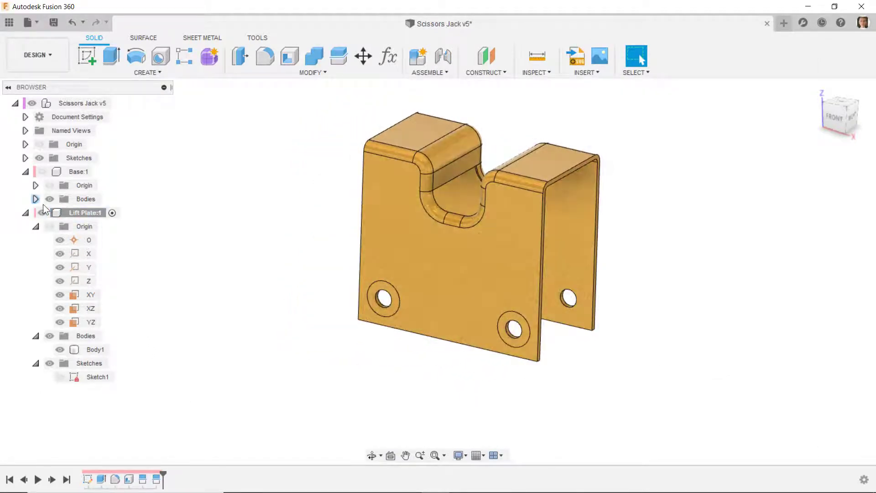
Step: Show the Base component and ground it
left_click(42, 172)
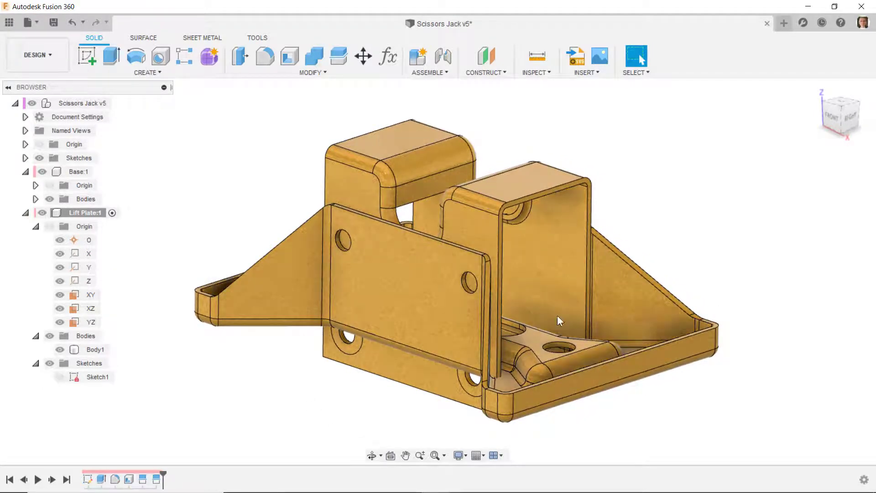
left_click(554, 247)
key("Escape")
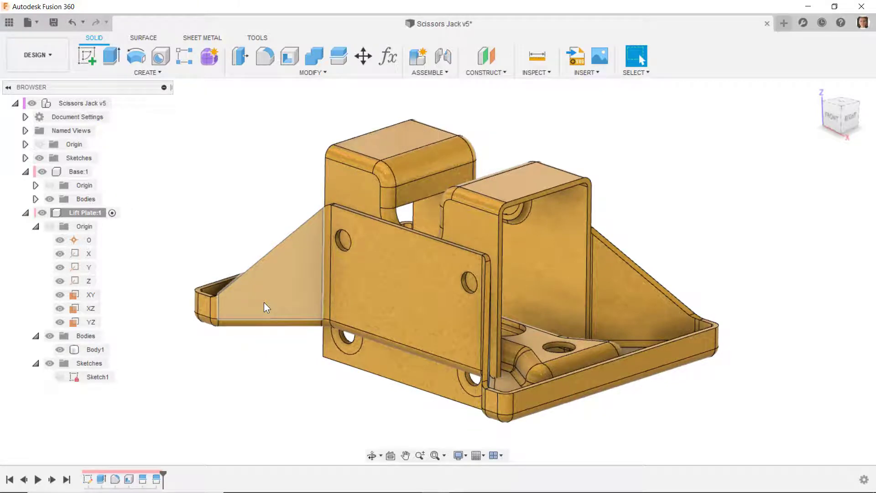
left_click(76, 173)
right_click(76, 173)
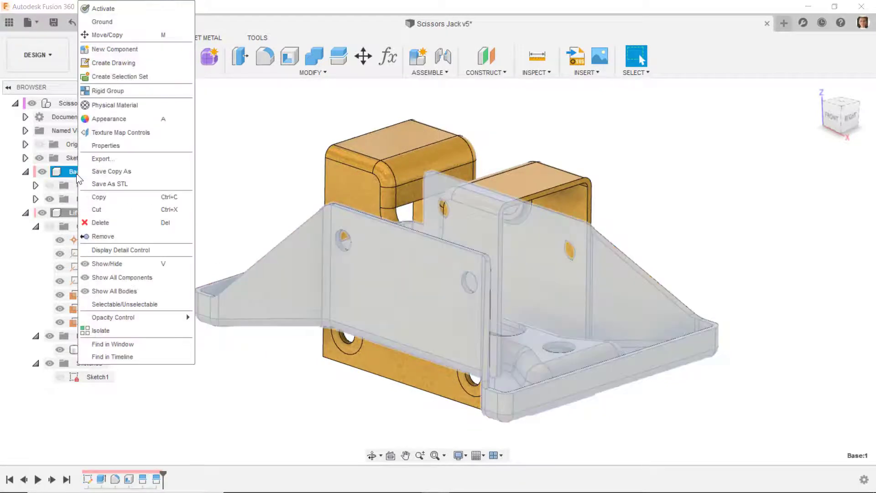
left_click(103, 21)
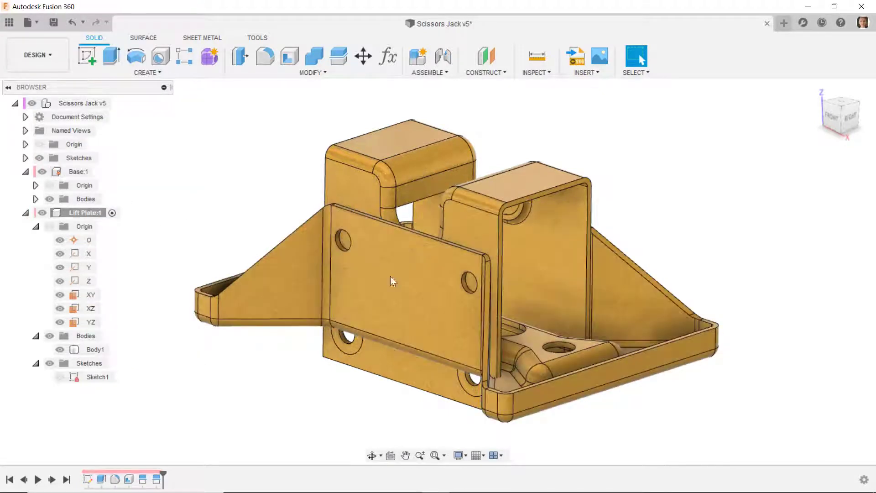
left_click_drag(392, 279, 468, 240)
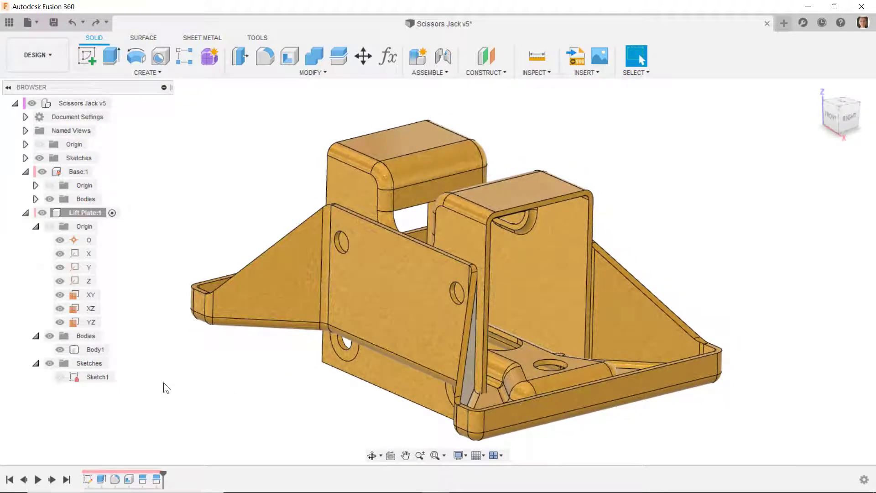
Step: Show the origins of the Base and the Lift Plate, and move the Lift Plate clear of the Base
left_click(51, 185)
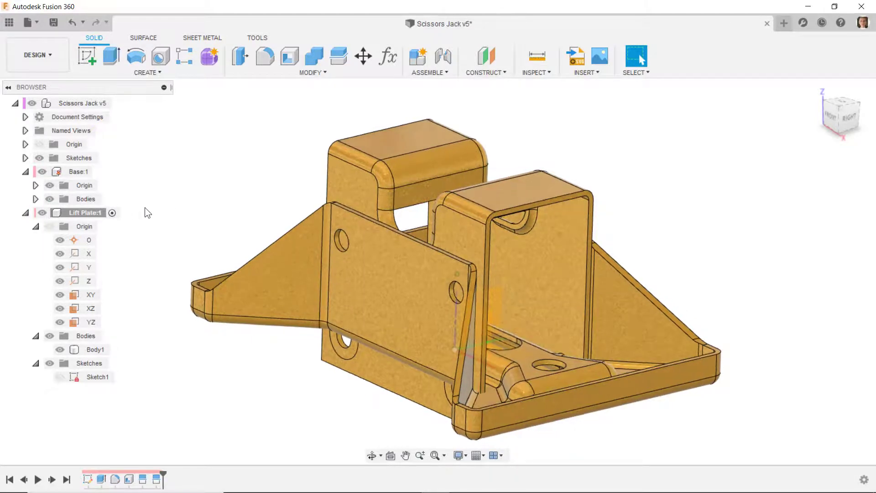
left_click(50, 228)
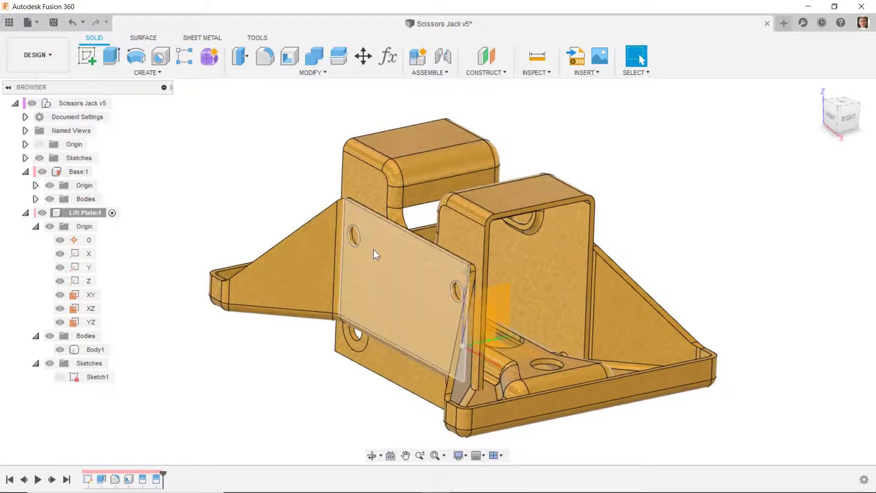
left_click_drag(472, 230, 759, 162)
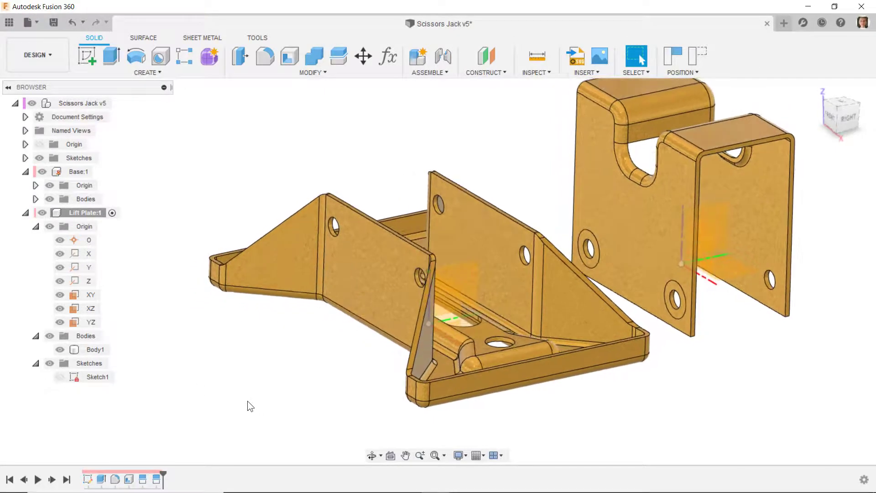
Step: Capture the moved position and join the Lift Plate's origin to the Base's origin with a Slider joint along the Z axis
key("j")
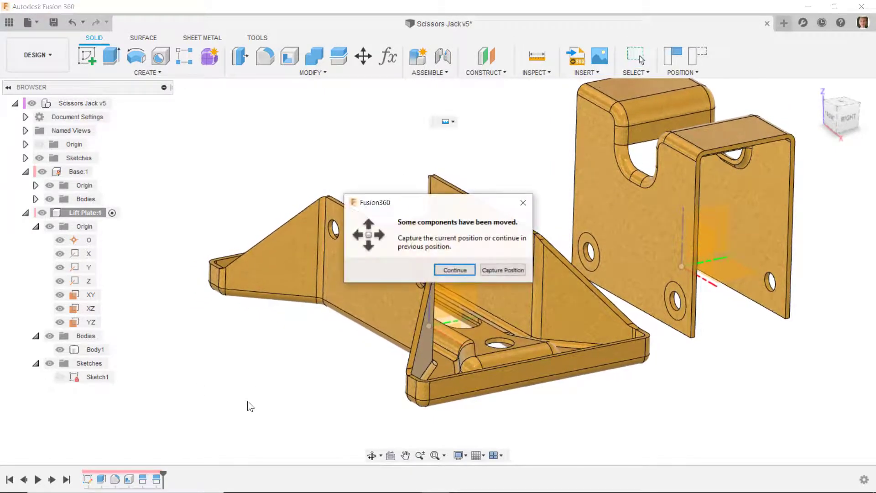
left_click(503, 270)
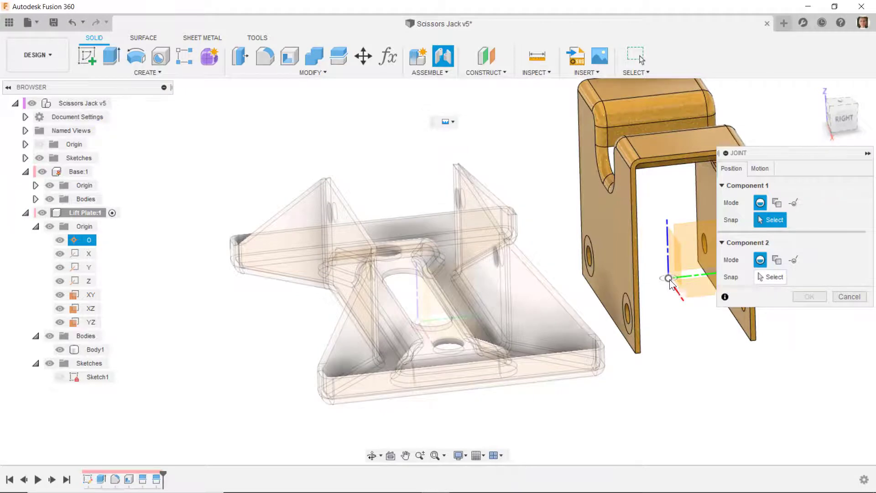
left_click(669, 279)
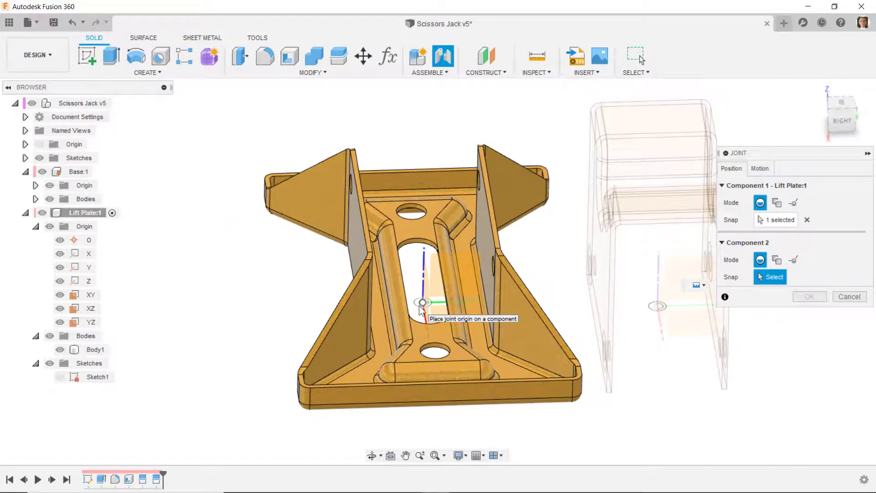
left_click(420, 304)
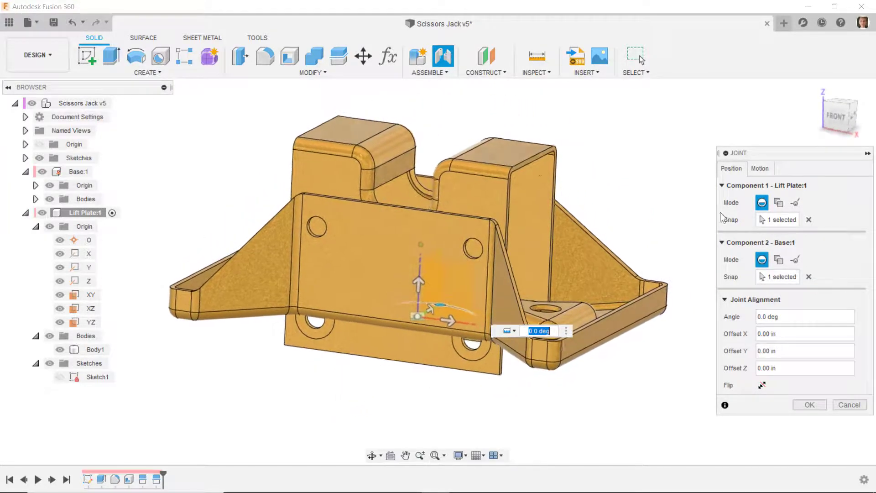
left_click(760, 169)
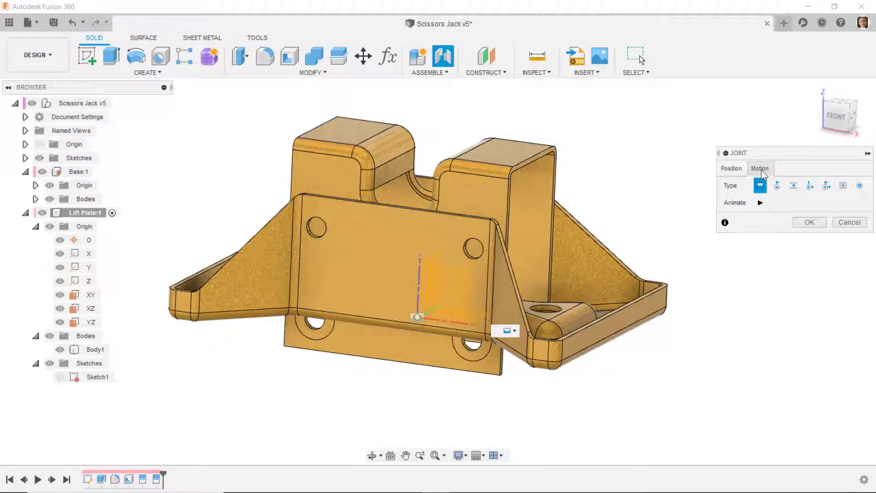
left_click(793, 186)
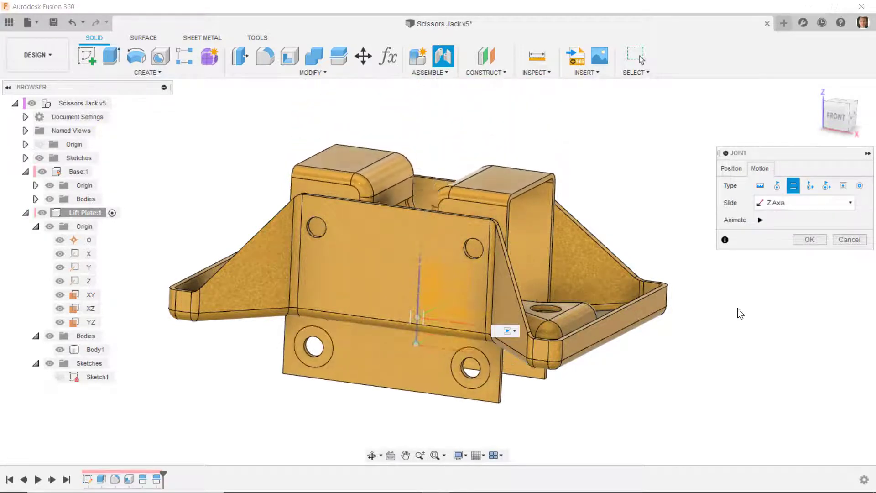
middle_click_drag(738, 314, 561, 352, "shift")
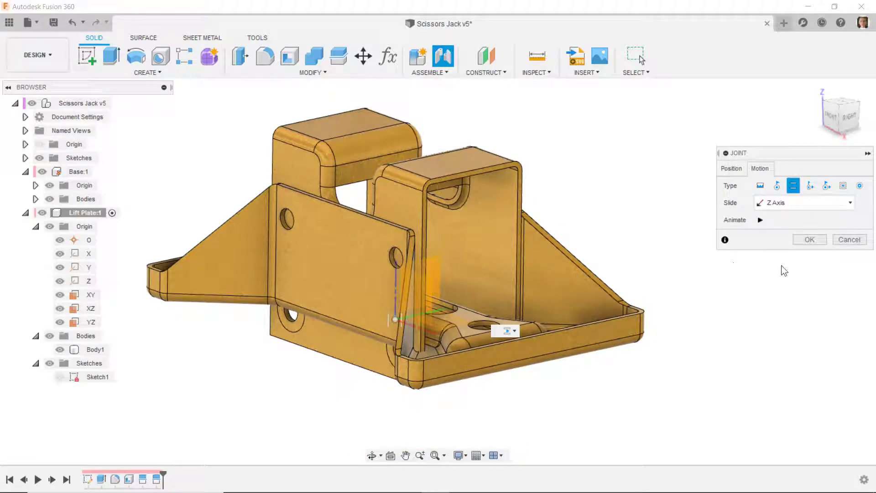
left_click(809, 239)
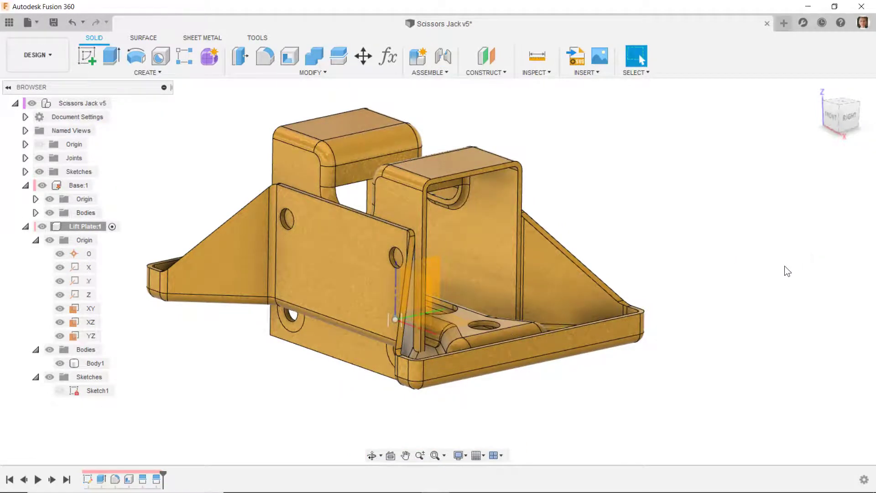
Step: Slide the Lift Plate along its joint to sit well above the Base, and hide the Lift Plate's origin
left_click(328, 231)
middle_click_drag(328, 231, 445, 290, "shift")
left_click_drag(446, 289, 452, 179)
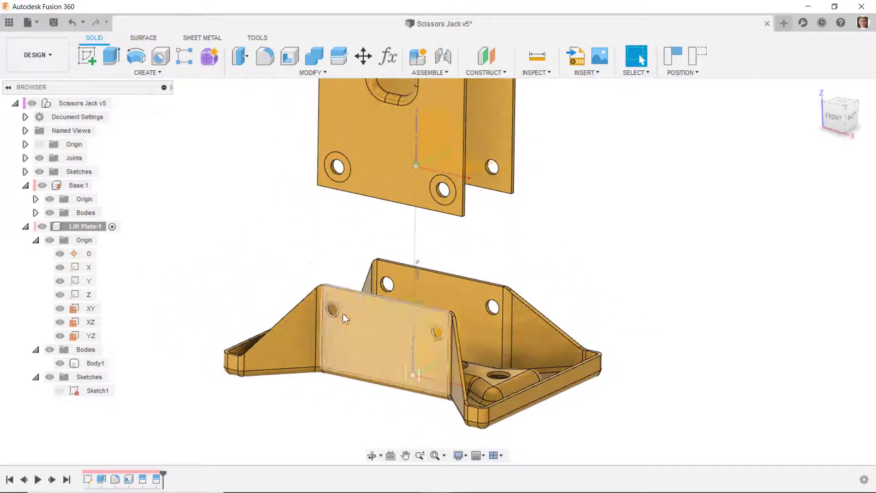
key("F6")
middle_click_drag(462, 194, 490, 210, "shift")
left_click_drag(487, 208, 520, 215)
middle_click_drag(520, 212, 450, 215, "shift")
left_click_drag(450, 215, 454, 217)
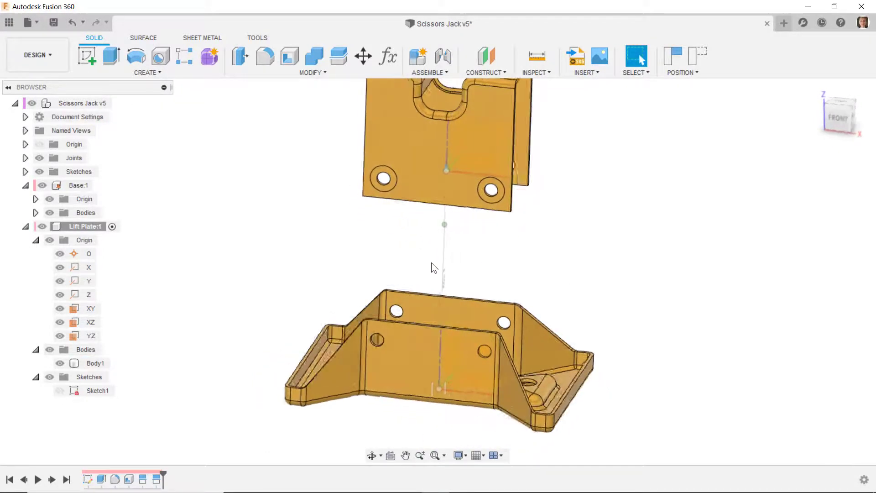
middle_click_drag(435, 220, 321, 333, "shift")
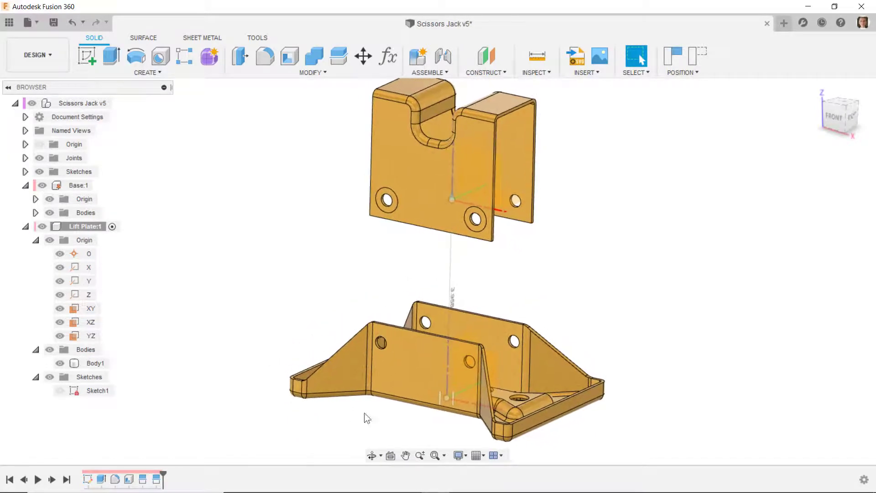
left_click_drag(459, 211, 470, 245)
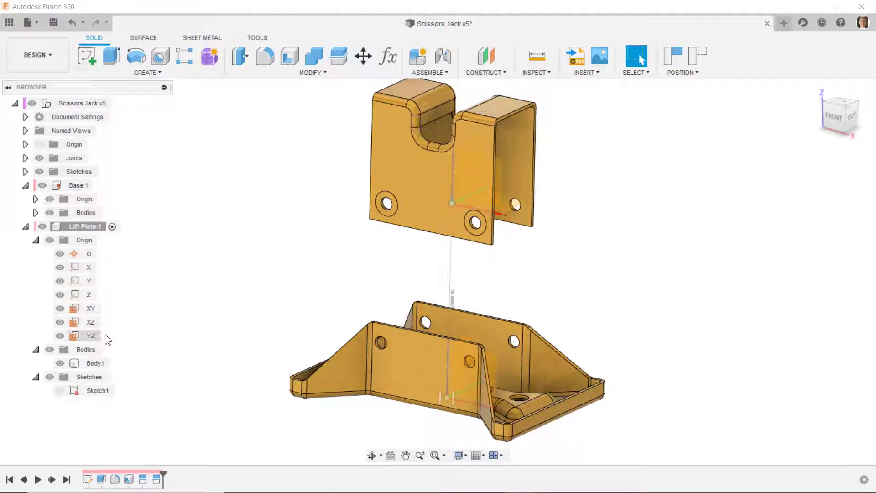
left_click(50, 241)
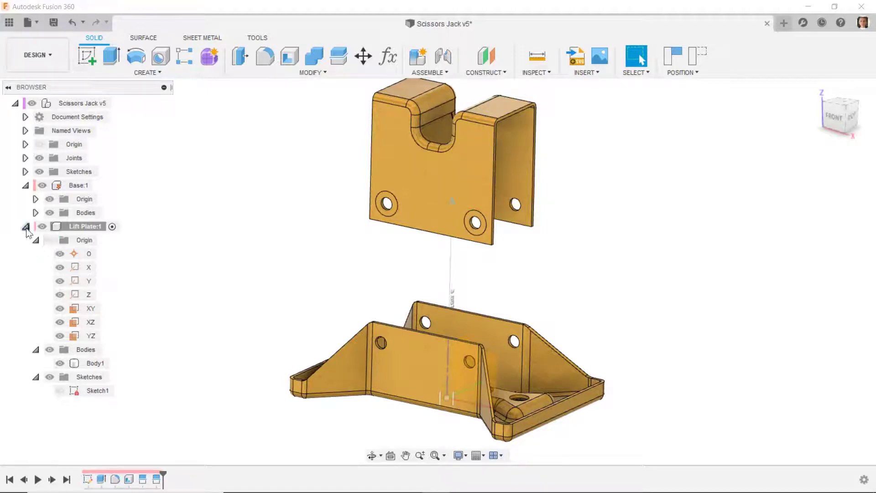
left_click(26, 227)
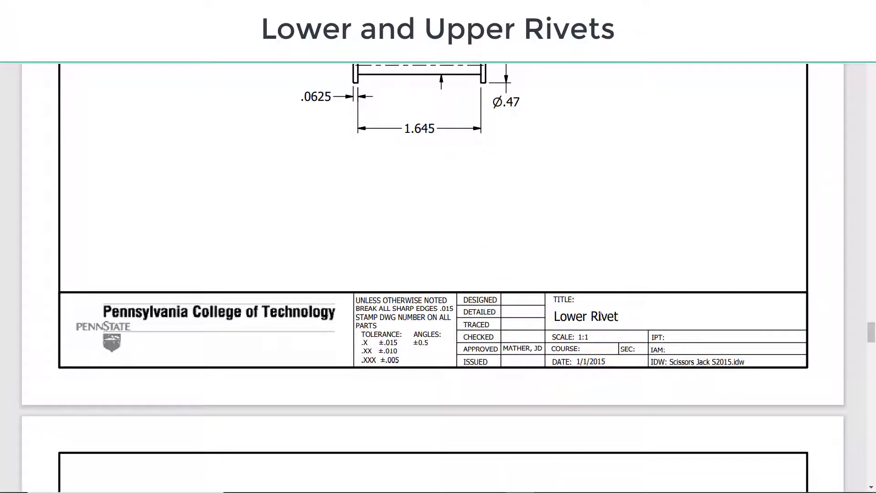
Step: Switch to the part drawings and examine the dimensions of the Lower Rivet and Upper Rivet
scroll(599, 315, "up", 5)
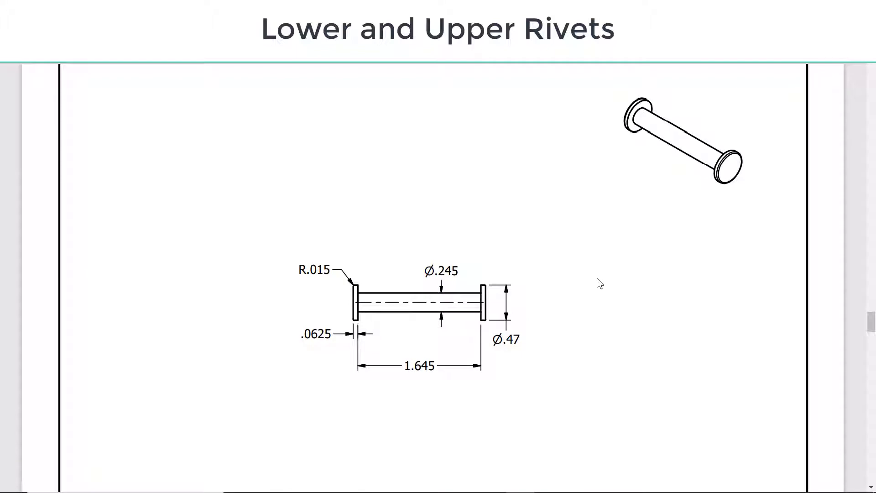
scroll(597, 279, "down", 20)
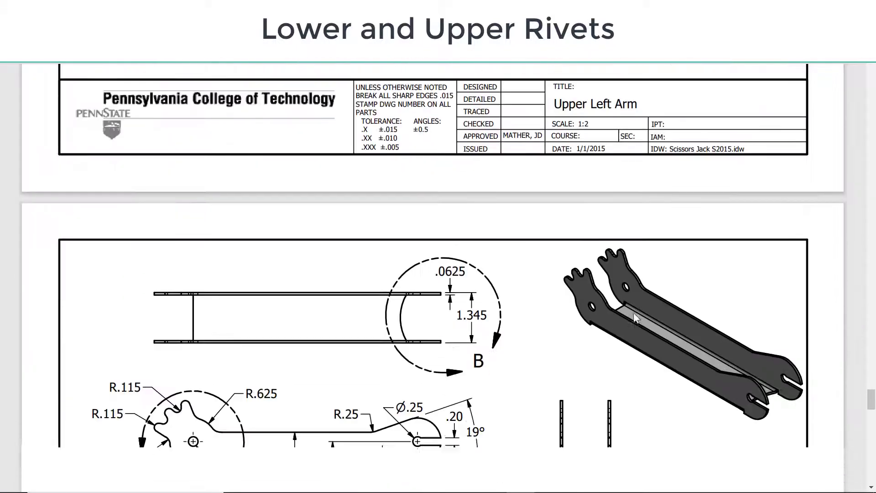
scroll(634, 315, "down", 20)
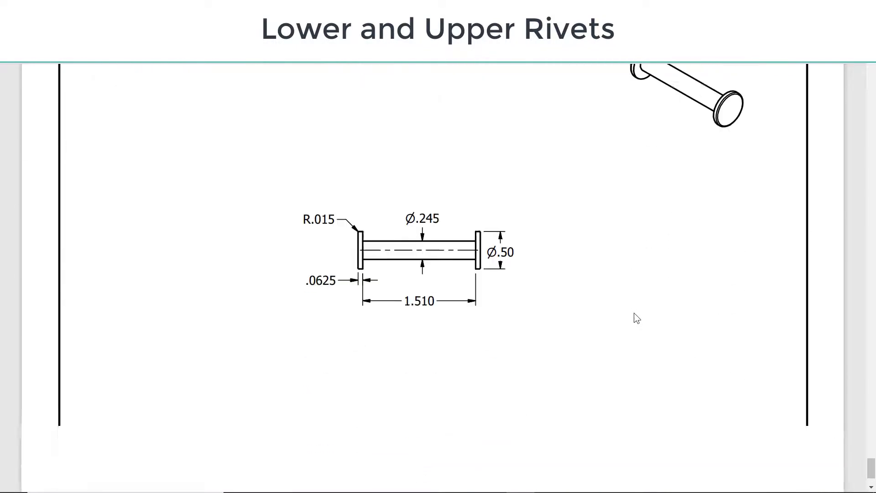
scroll(636, 315, "up", 3)
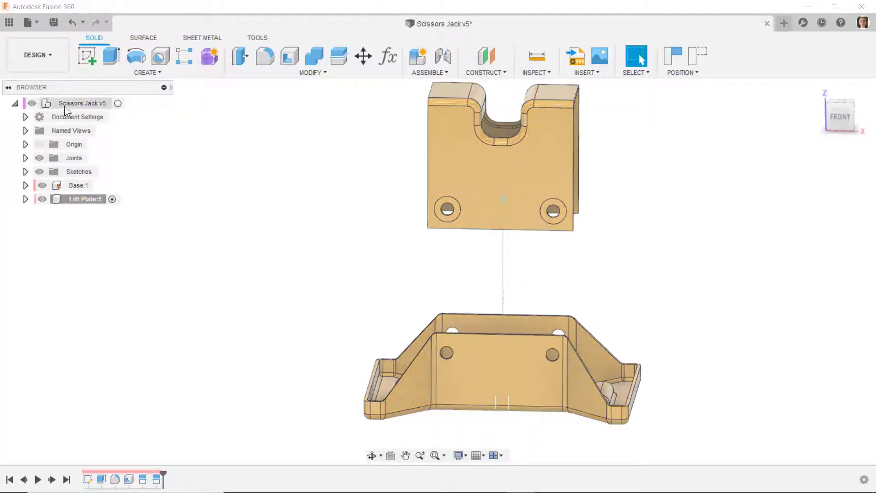
Step: Create and activate a new internal component named Lower Rivet under the top-level Scissors Jack assembly
right_click(67, 104)
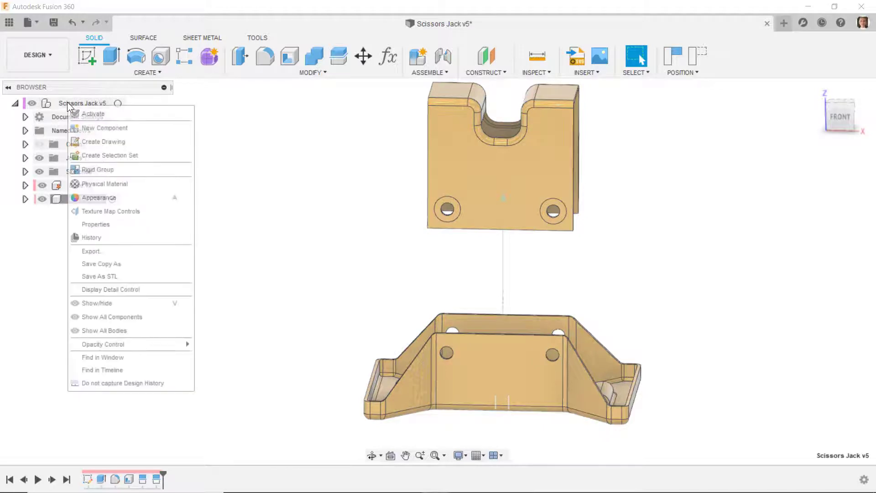
left_click(86, 129)
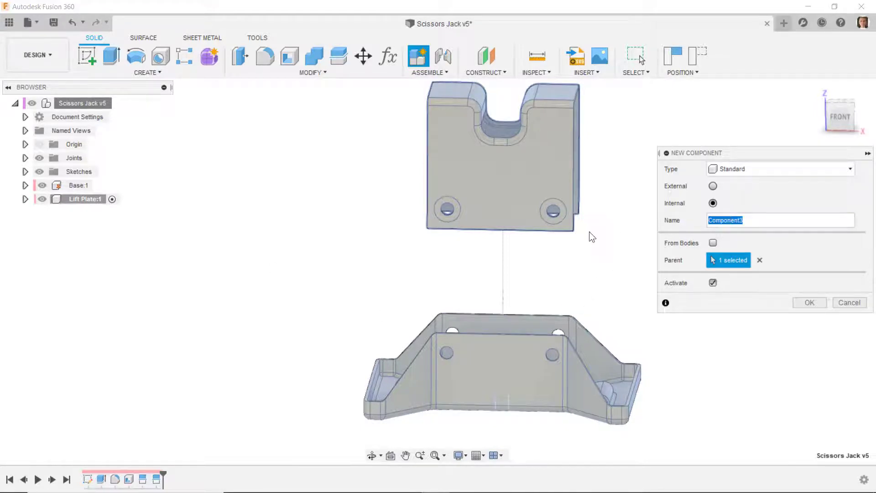
type("L")
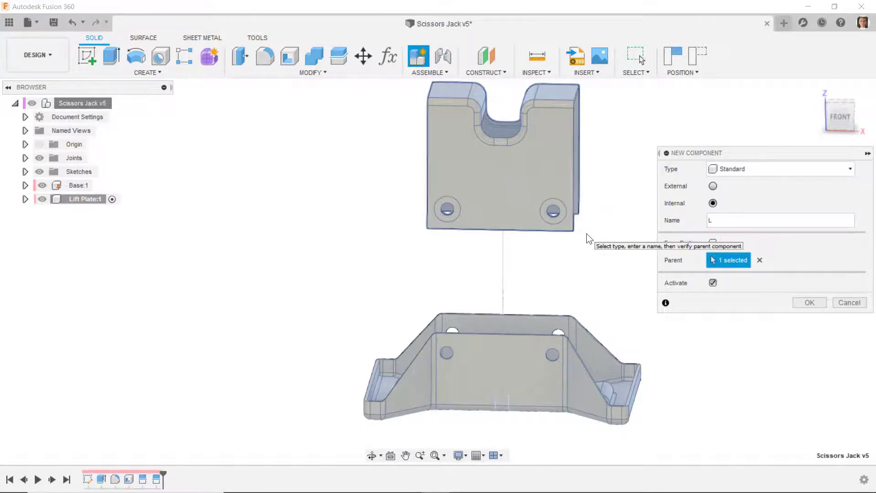
type("ower Rivet")
key("Return")
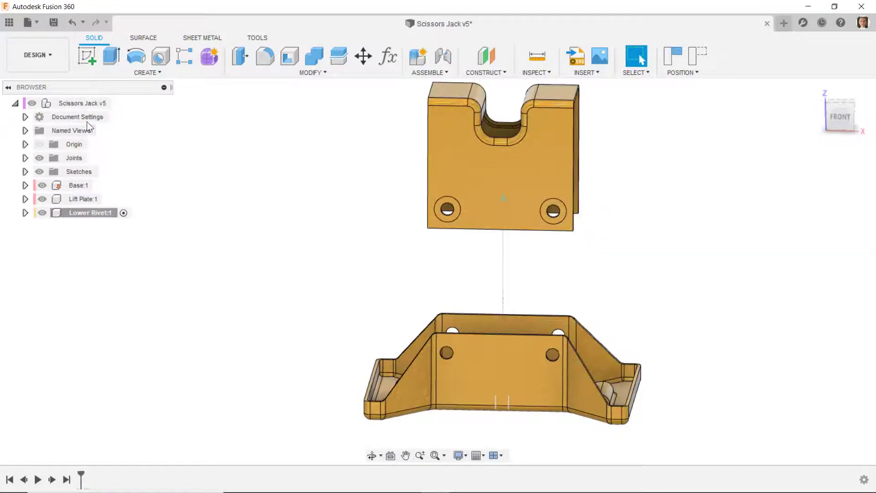
Step: Create a component named Upper Rivet under the top-level assembly, keeping Lower Rivet as the active component
right_click(78, 102)
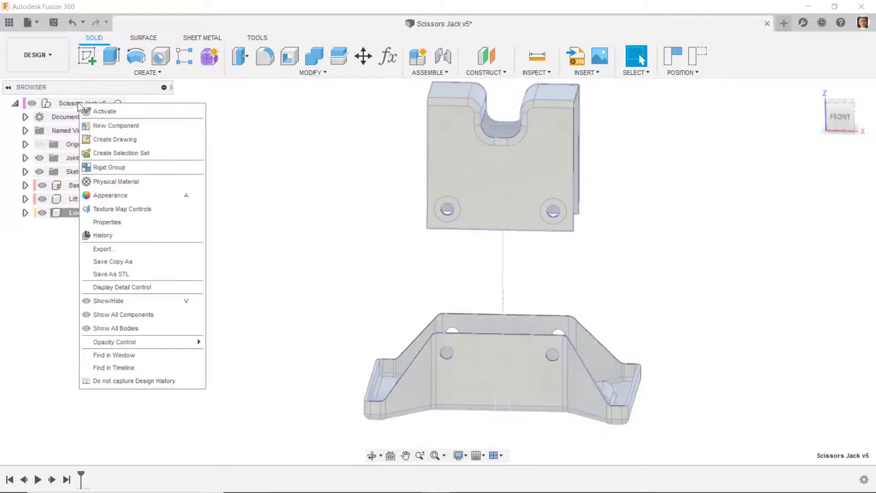
left_click(91, 119)
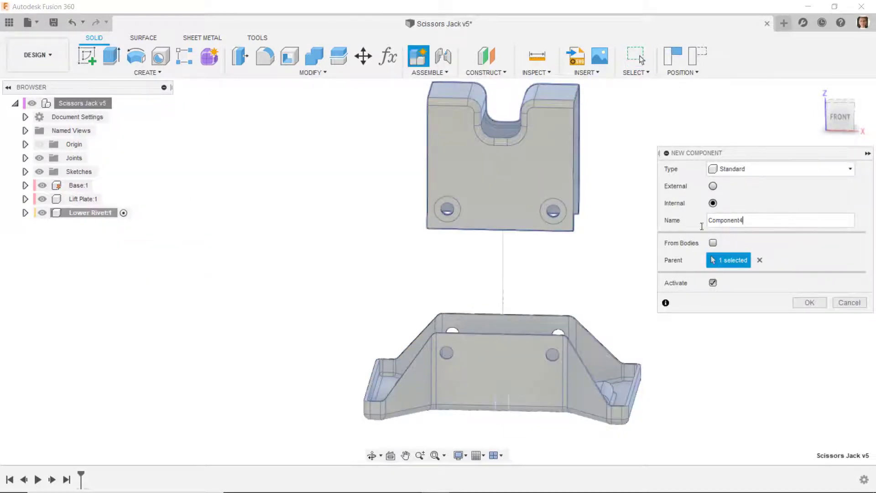
double_click(726, 220)
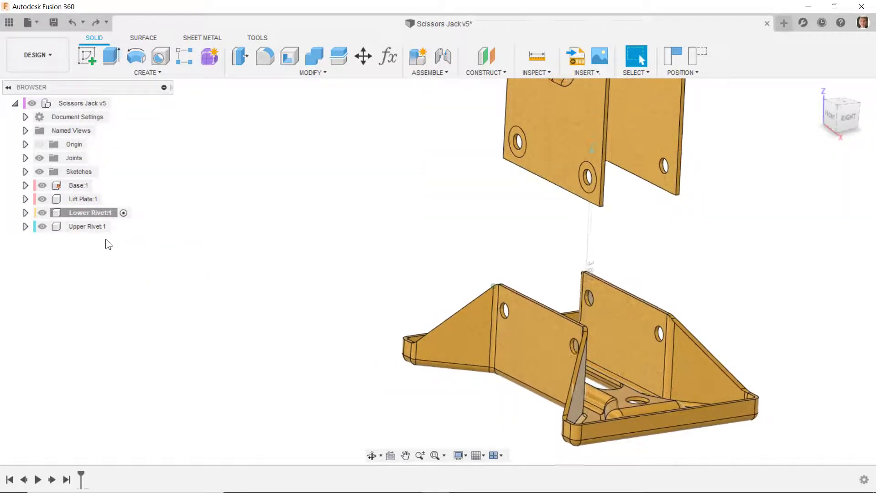
Step: Hide the assembly joints and the Base, and show the Lower Rivet's origin planes
left_click(39, 158)
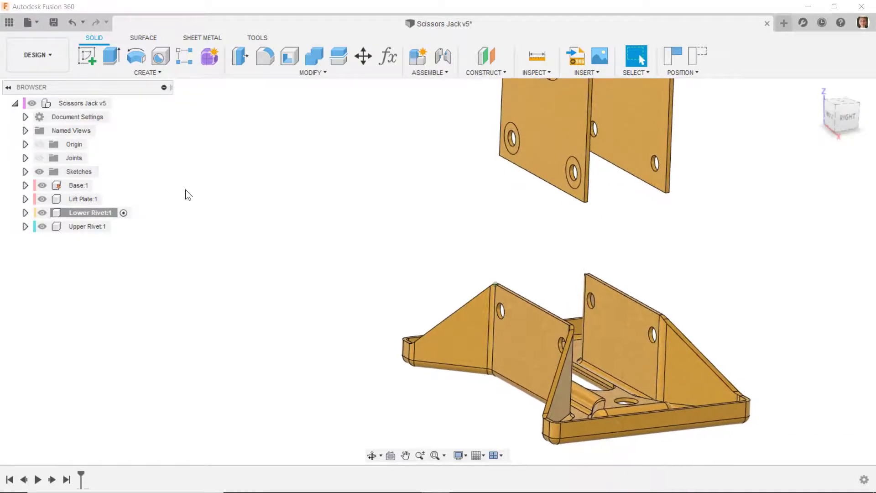
left_click(43, 185)
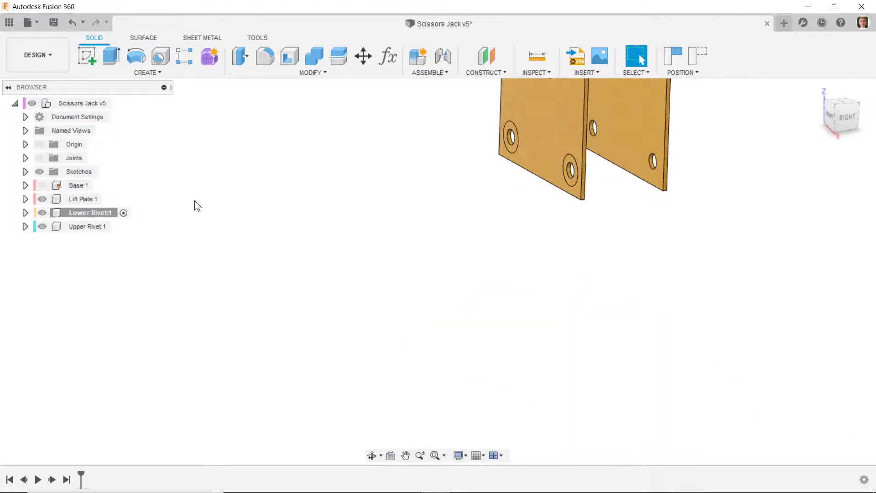
left_click(97, 213)
left_click(26, 212)
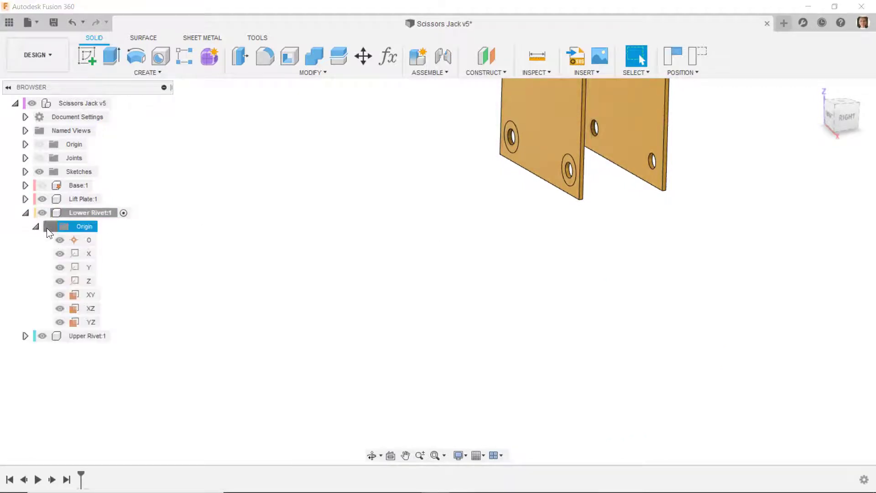
left_click(49, 227)
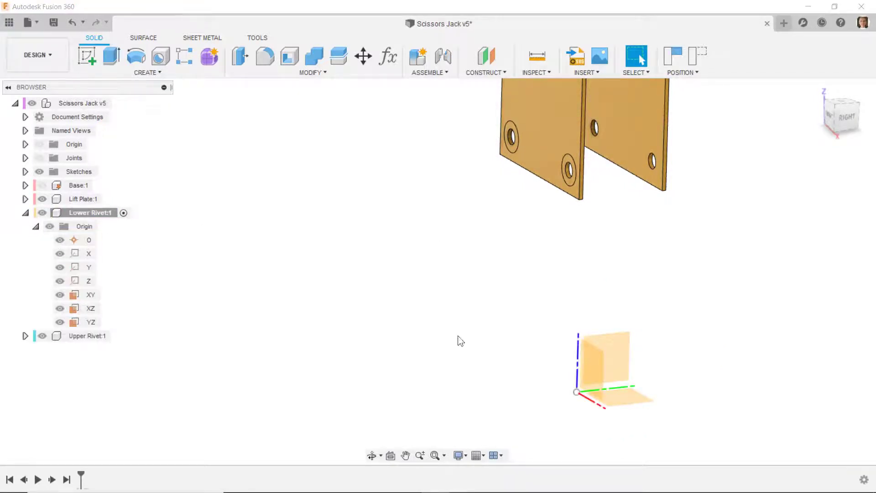
Step: Start a Lower Rivet sketch on its YZ plane and draw a horizontal rectangle about 1.78 by 0.35 in just above the origin
left_click(618, 354)
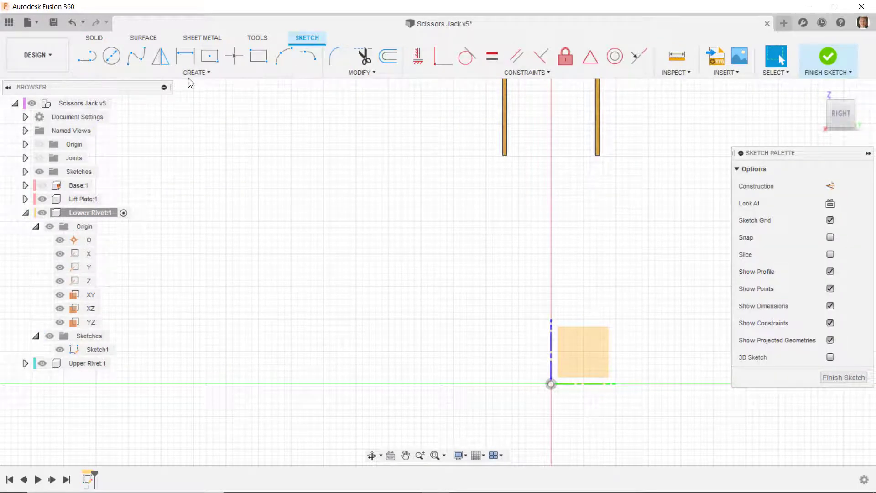
left_click(259, 58)
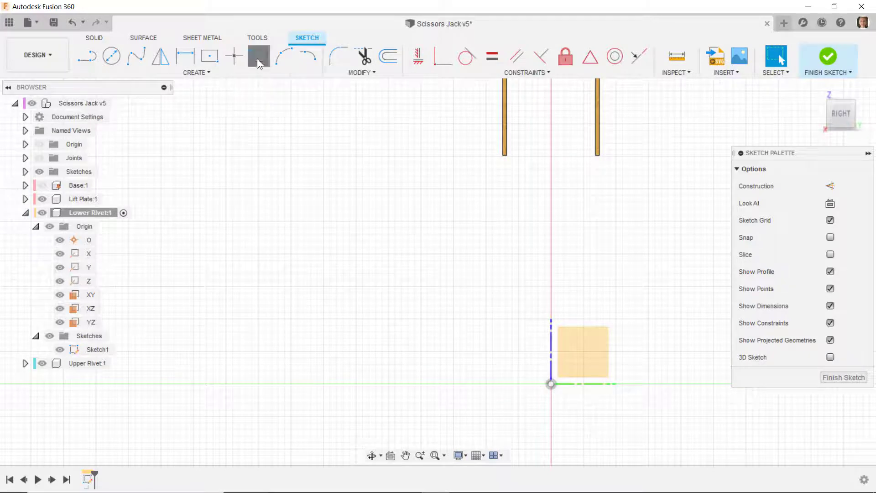
left_click(498, 351)
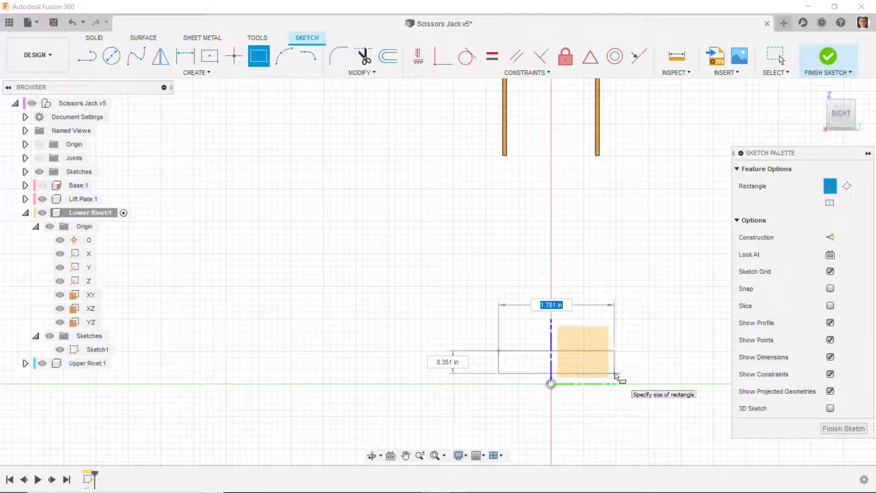
left_click(616, 375)
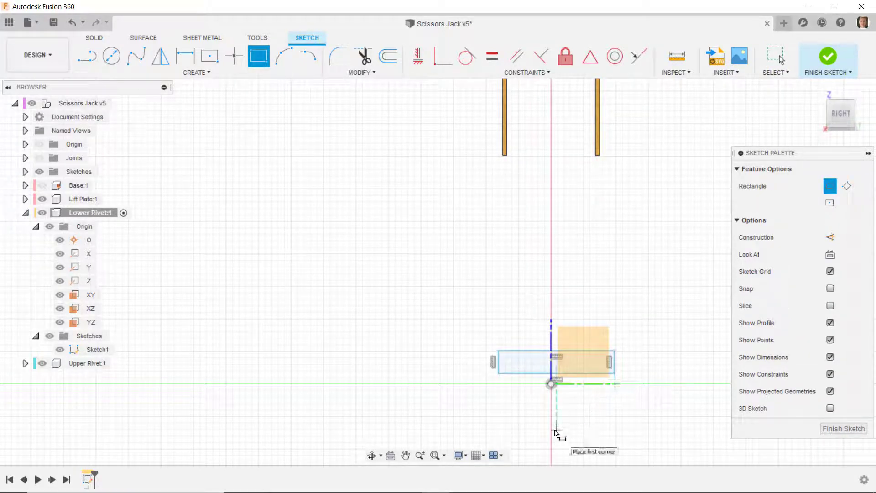
Step: Draw an upright rectangle about 0.85 in tall at each end of the shaft rectangle for the rivet heads, starting from its lower corners
left_click(497, 374)
left_click(480, 319)
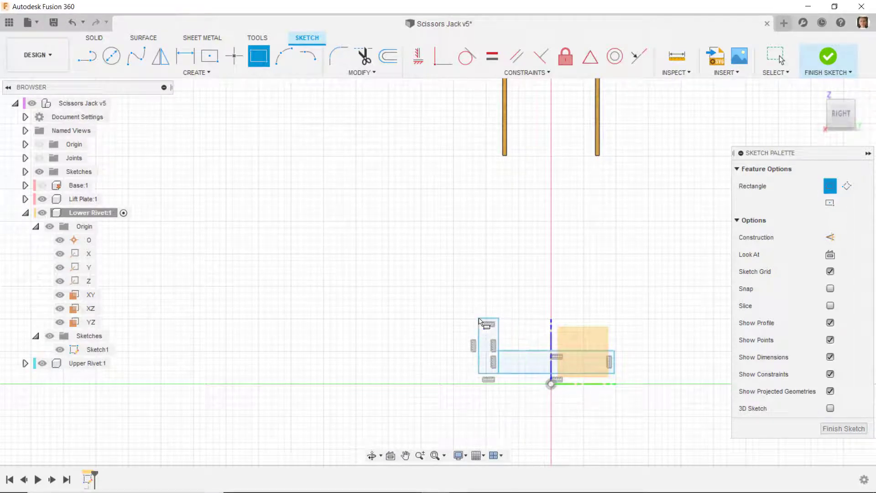
left_click(615, 375)
left_click(634, 318)
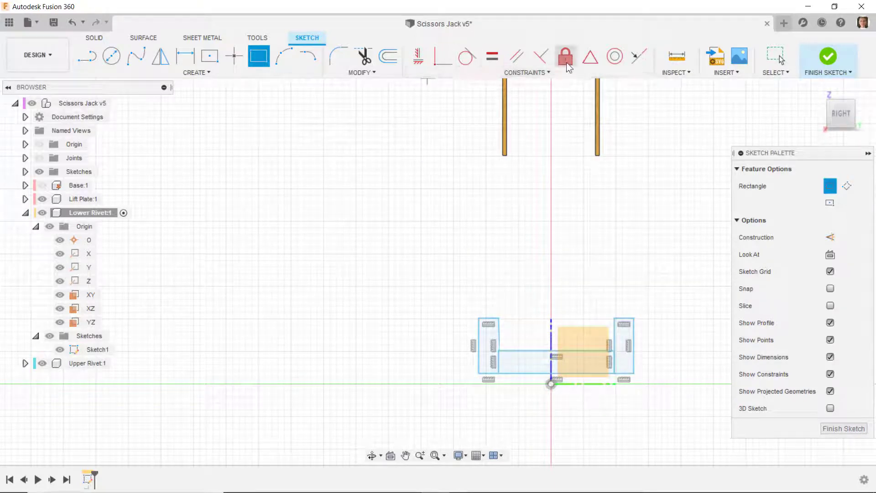
Step: Constrain the midpoint of the shaft rectangle's bottom edge to the sketch origin
left_click(590, 67)
left_click(560, 381)
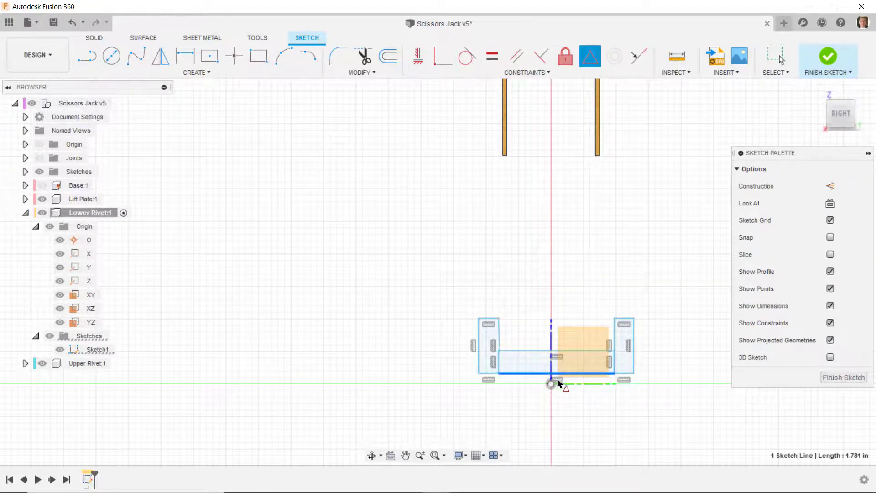
left_click(552, 384)
Step: Dimension the distance between the inner edges of the two rivet heads to 1.645 in
scroll(594, 451, "up", 3)
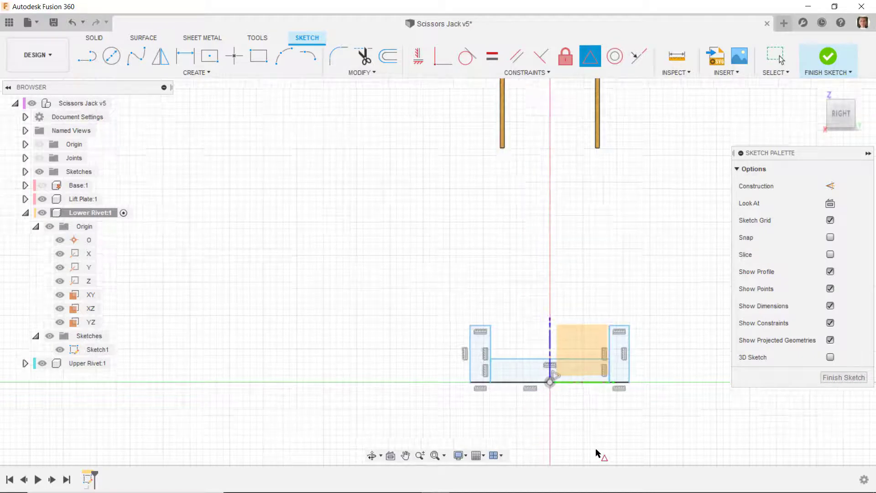
scroll(587, 448, "up", 1)
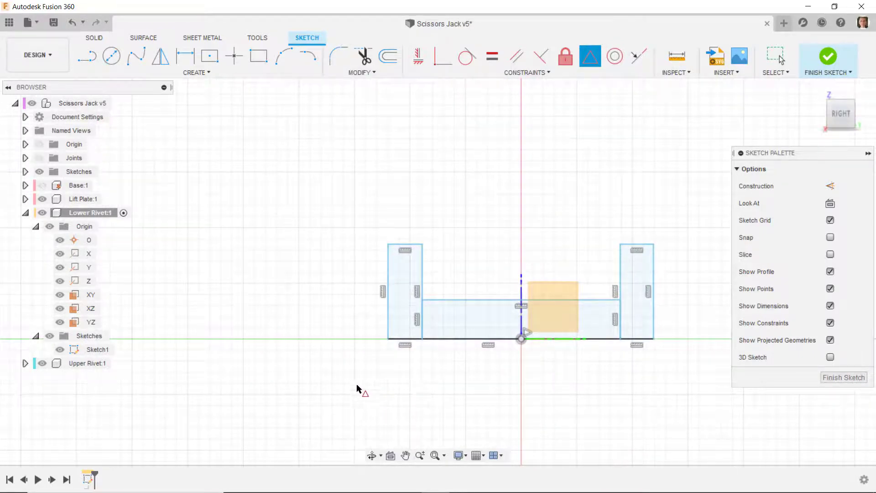
left_click(178, 65)
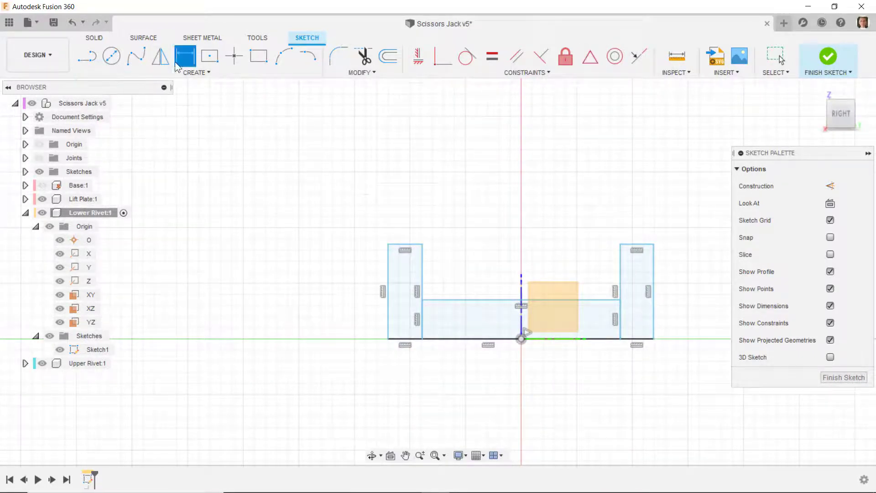
left_click(423, 299)
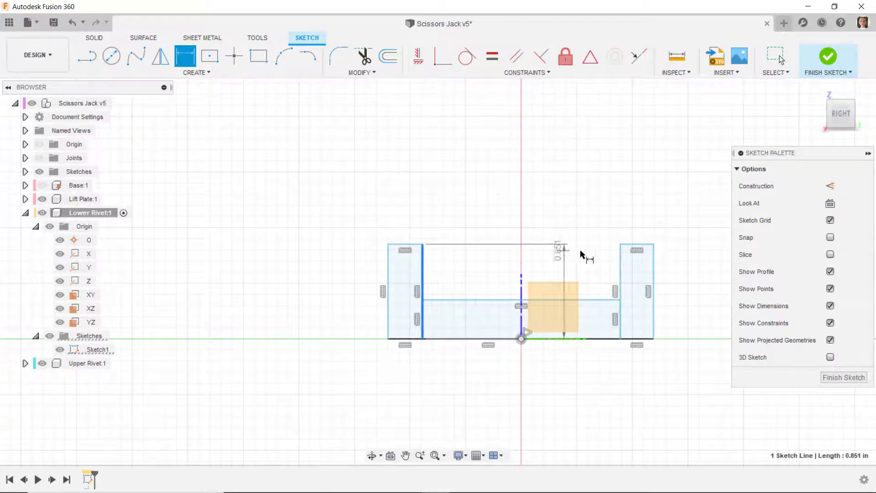
left_click(620, 278)
left_click(551, 184)
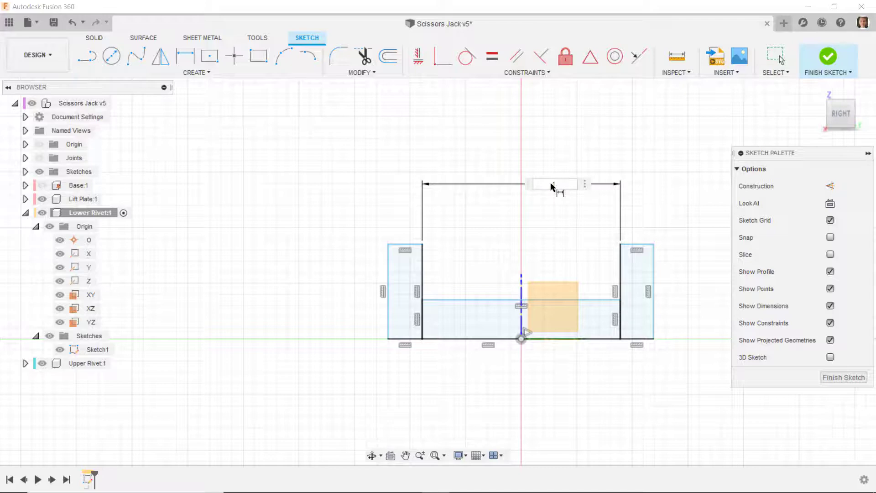
key("Return")
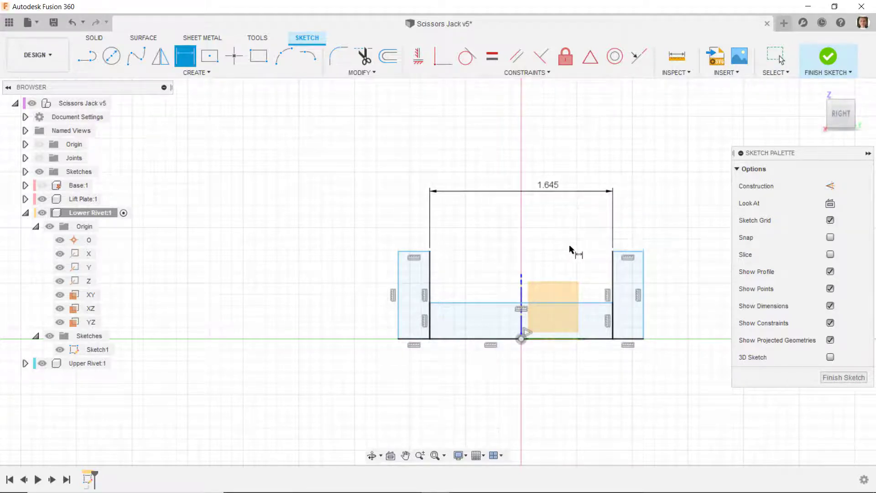
Step: Dimension the thickness of the right rivet head to 0.0625 in
left_click(634, 256)
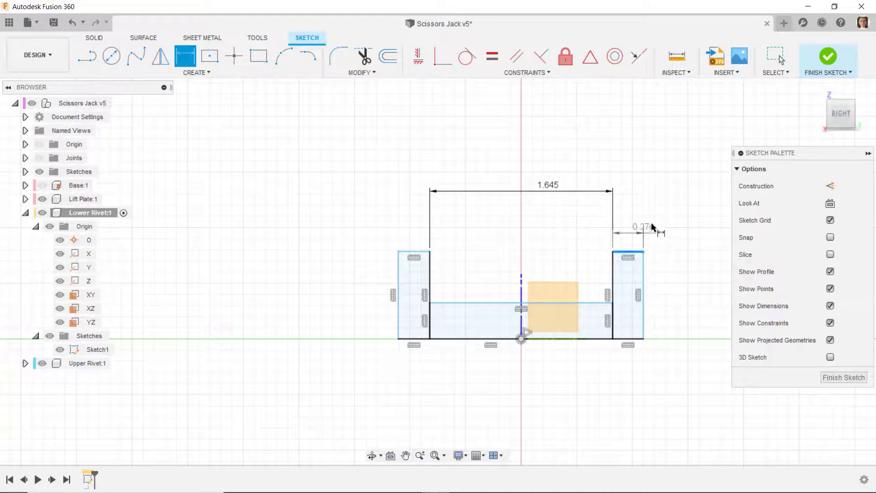
left_click(664, 219)
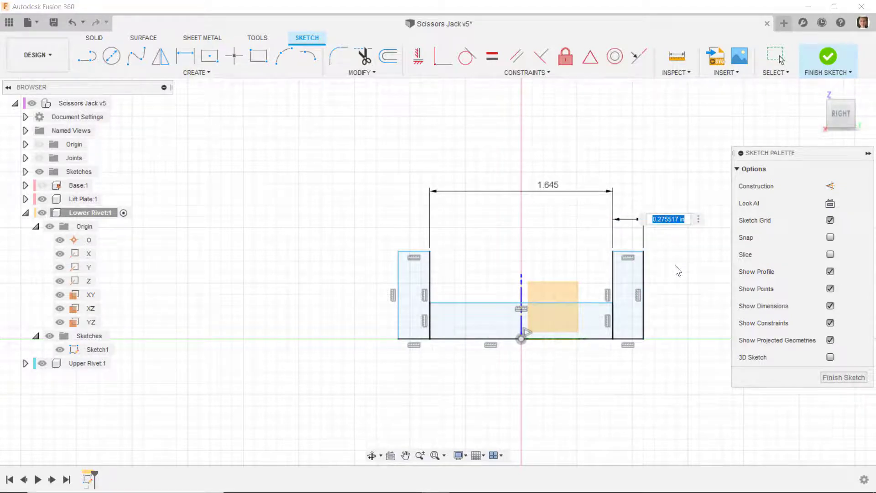
type(".0625")
key("Return")
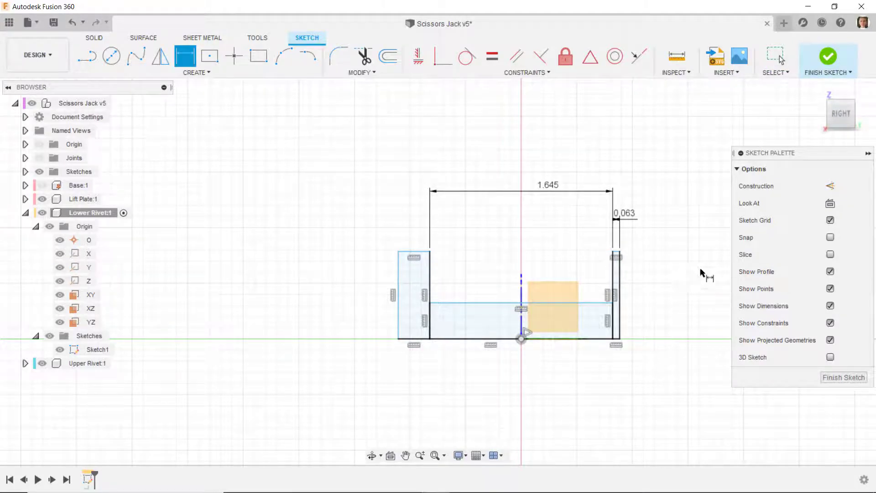
Step: Add a 0.245 in diameter dimension between the shaft rectangle's bottom and top edges
scroll(689, 274, "up", 3)
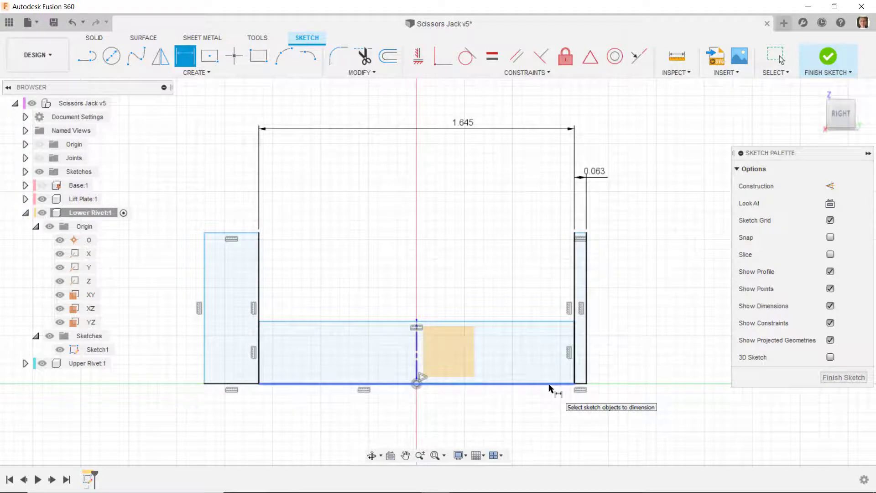
left_click(477, 386)
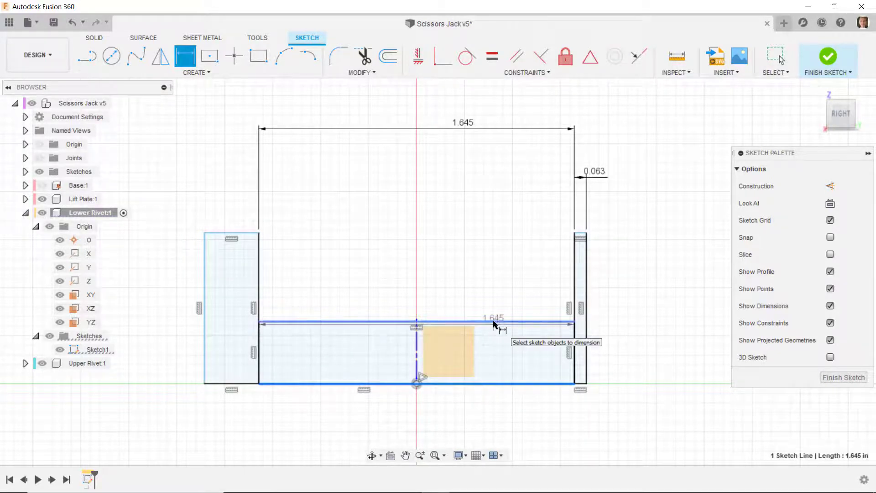
left_click(495, 322)
right_click(610, 358)
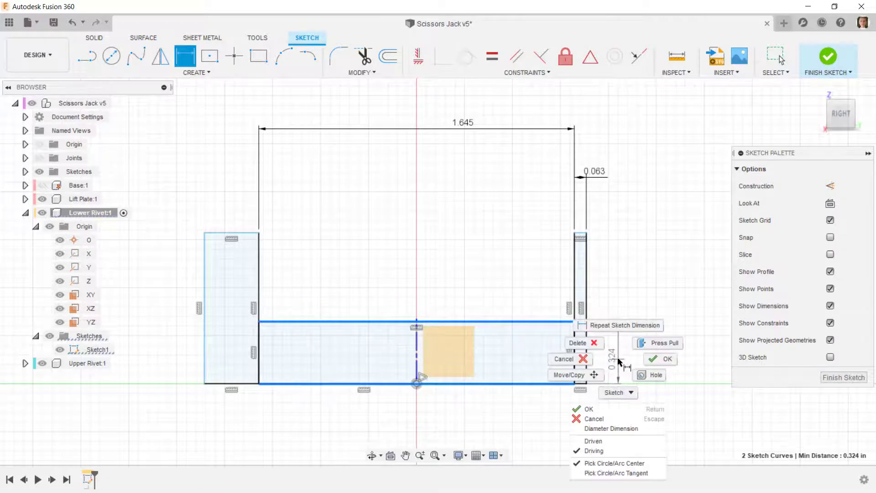
left_click(622, 429)
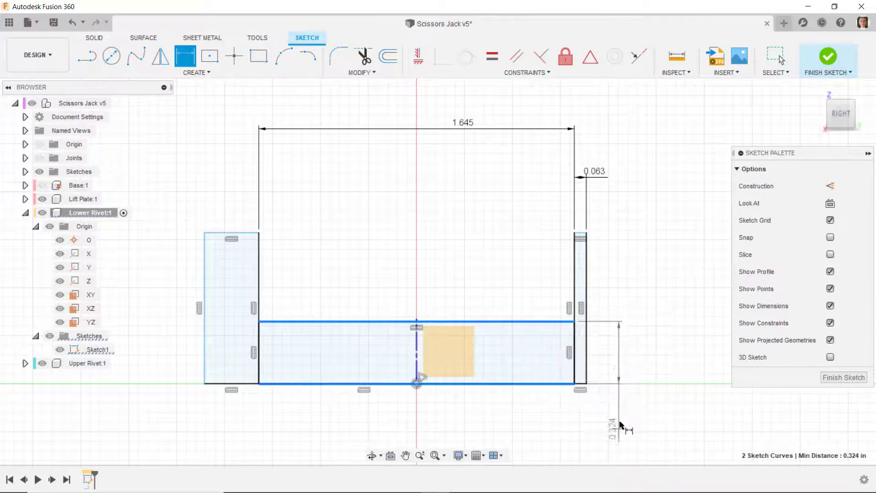
left_click(625, 386)
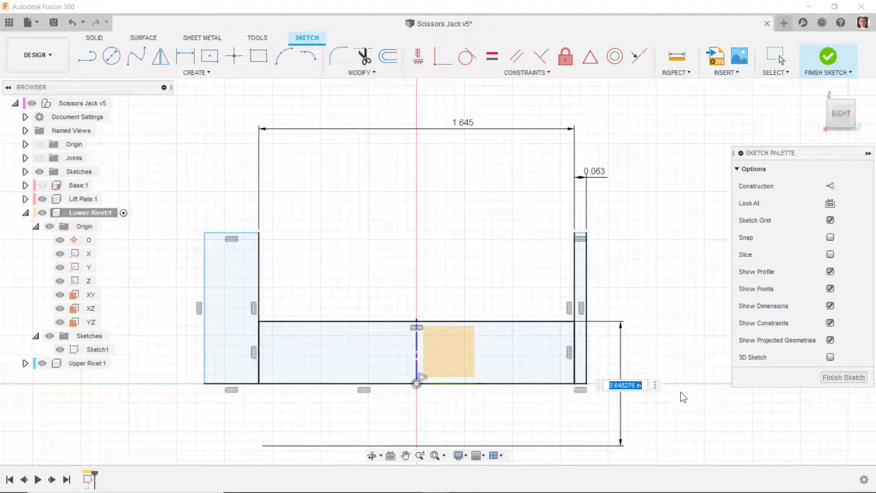
type(".245")
key("Return")
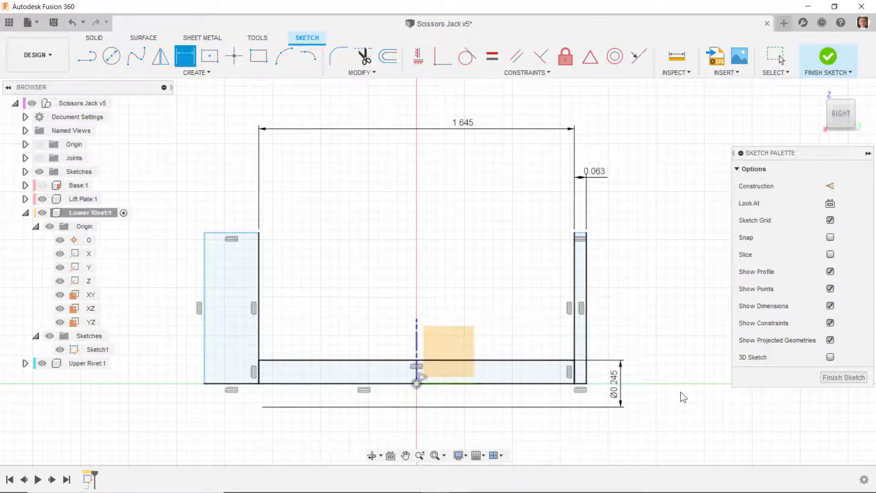
Step: Add a 0.47 in diameter dimension from the shaft's bottom edge to the top of the right rivet head
left_click(538, 385)
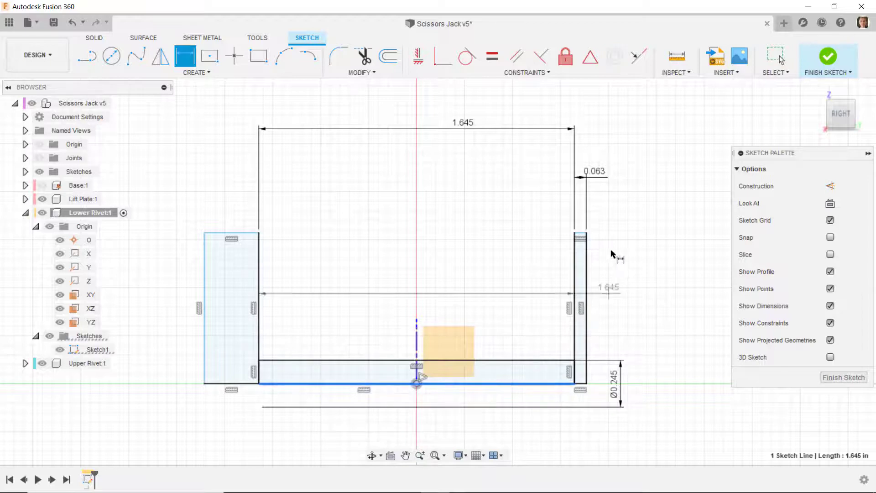
left_click(582, 236)
right_click(659, 319)
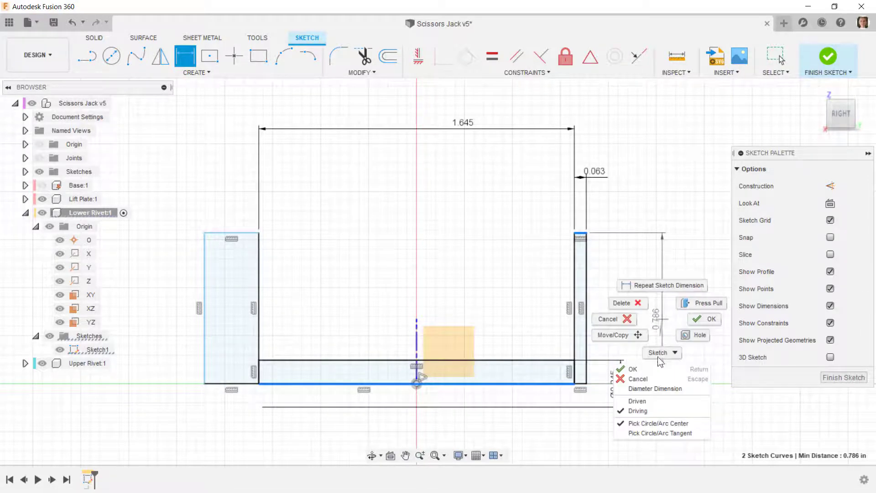
left_click(656, 389)
left_click(652, 343)
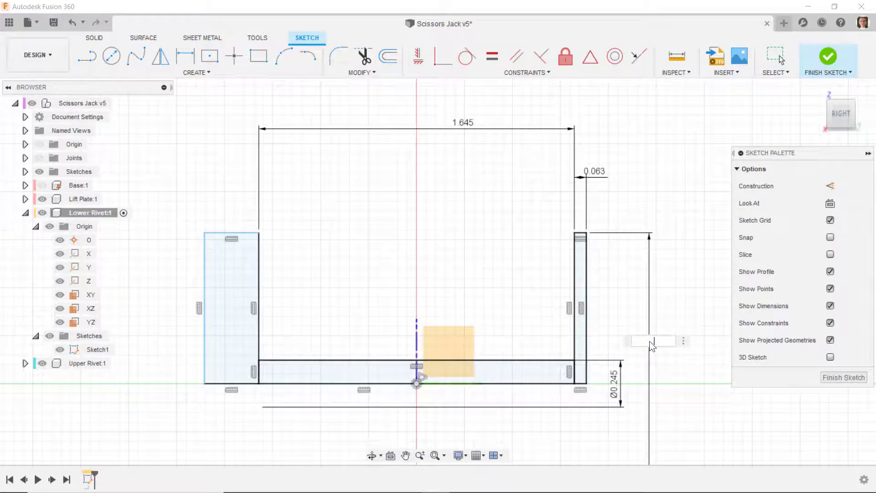
type(".47")
key("Return")
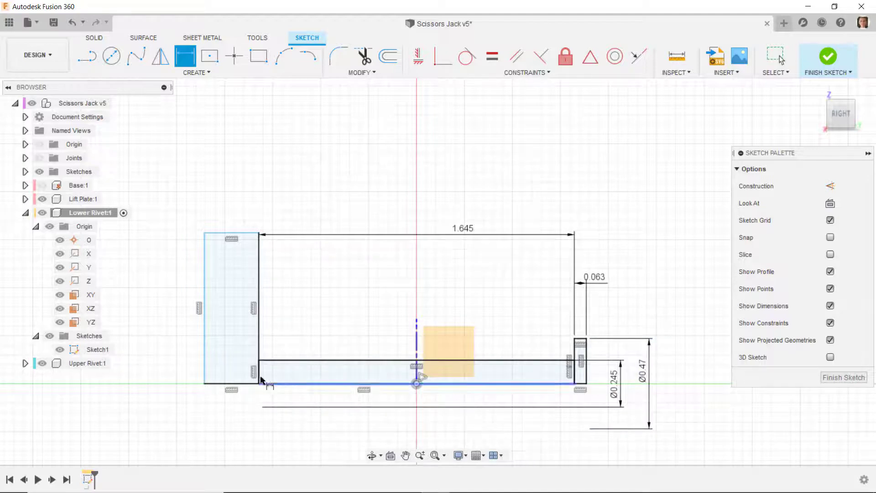
Step: Apply equal constraints so the left rivet head matches the right head in both thickness and height
left_click(492, 56)
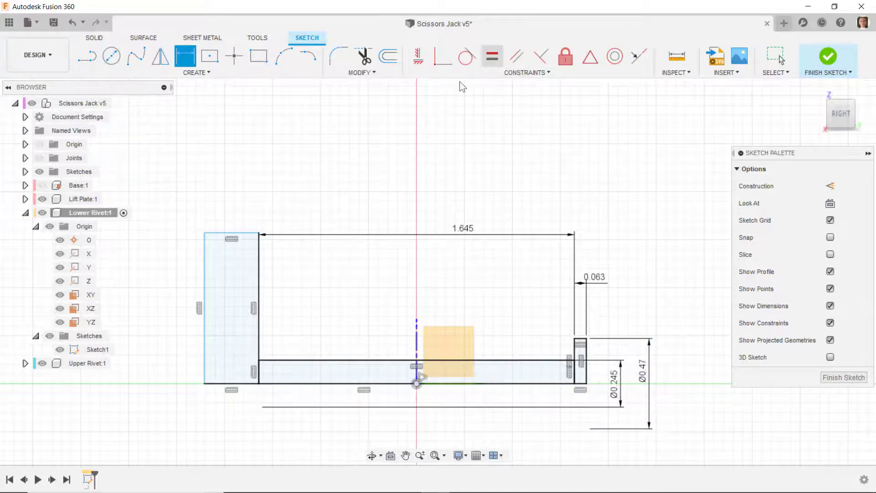
left_click(242, 234)
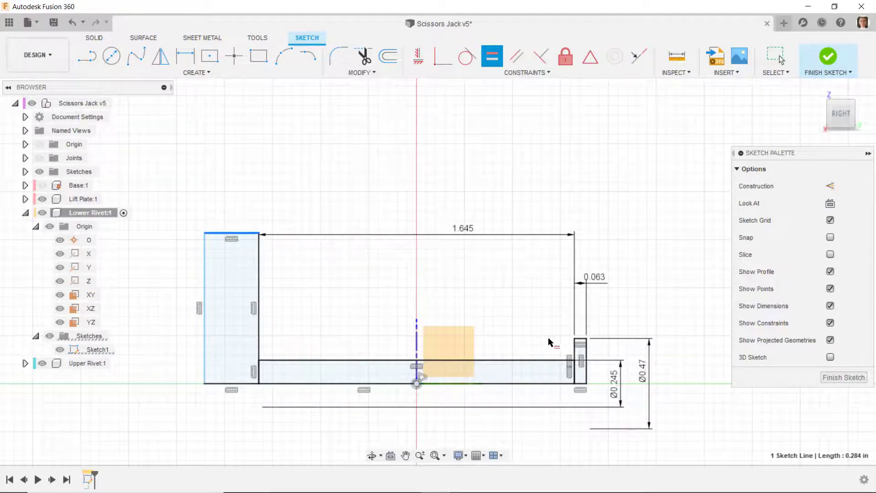
left_click(581, 340)
left_click(258, 289)
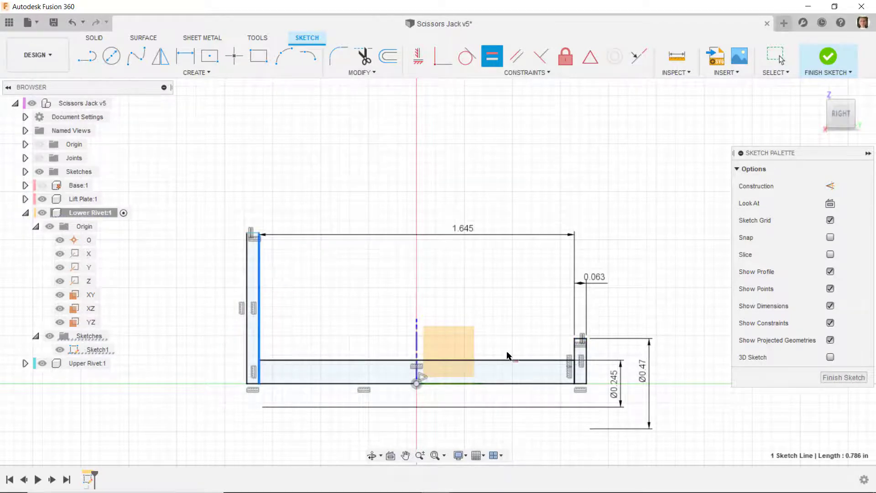
left_click(576, 354)
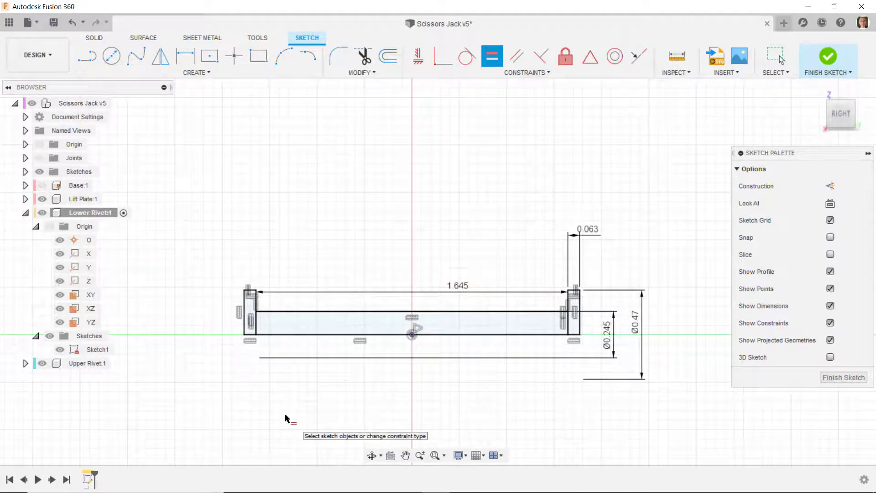
Step: Revolve the shaft and both head profiles about the shaft's bottom edge as a new body
left_click(95, 37)
left_click(136, 56)
left_click(324, 328)
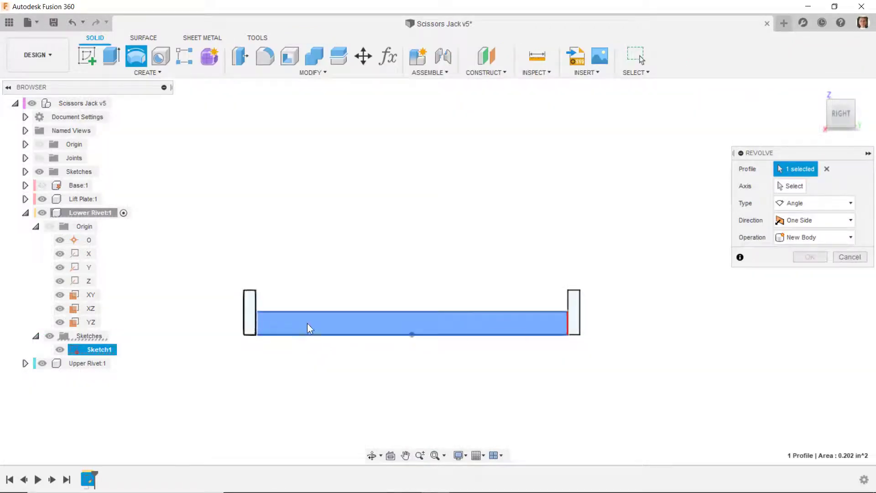
left_click(250, 315)
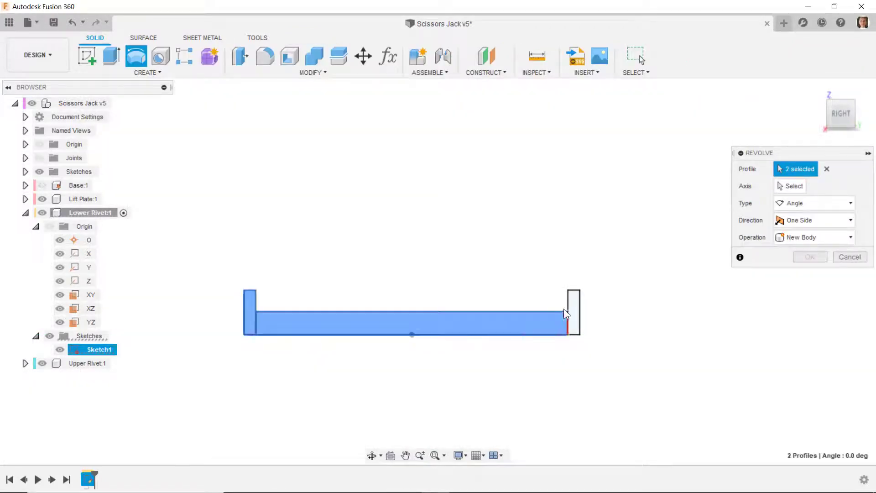
left_click(792, 186)
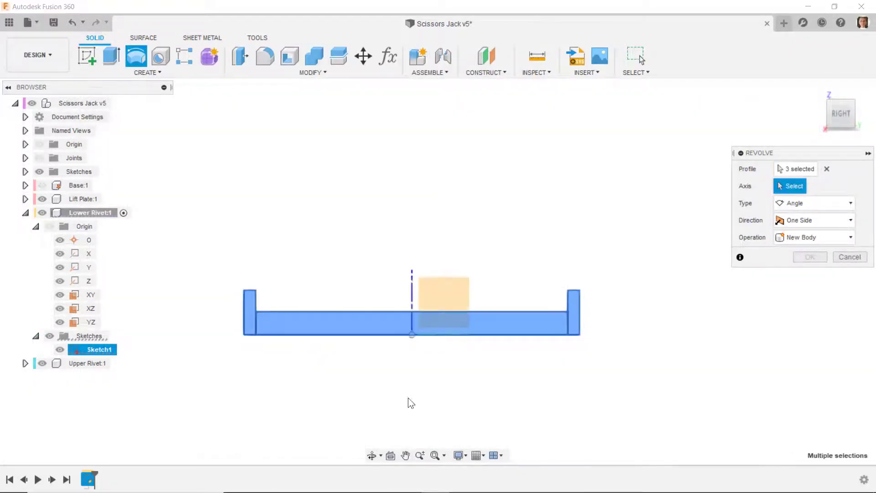
left_click(447, 335)
left_click(801, 273)
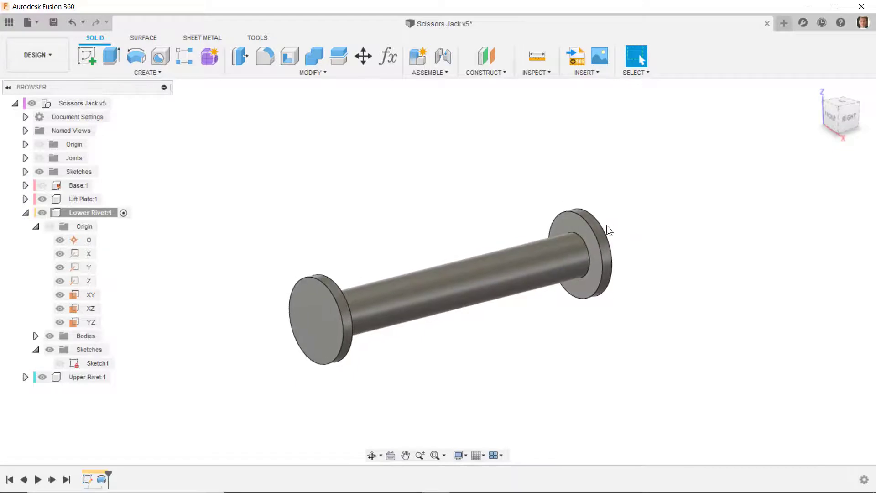
Step: Fillet the outer circular edges of both rivet heads with a 0.015 in radius
left_click(264, 59)
left_click(316, 264)
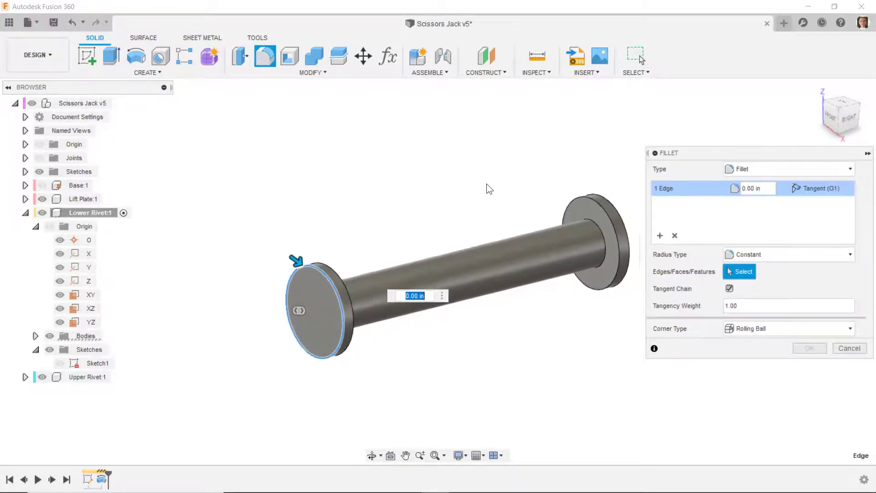
left_click(577, 201)
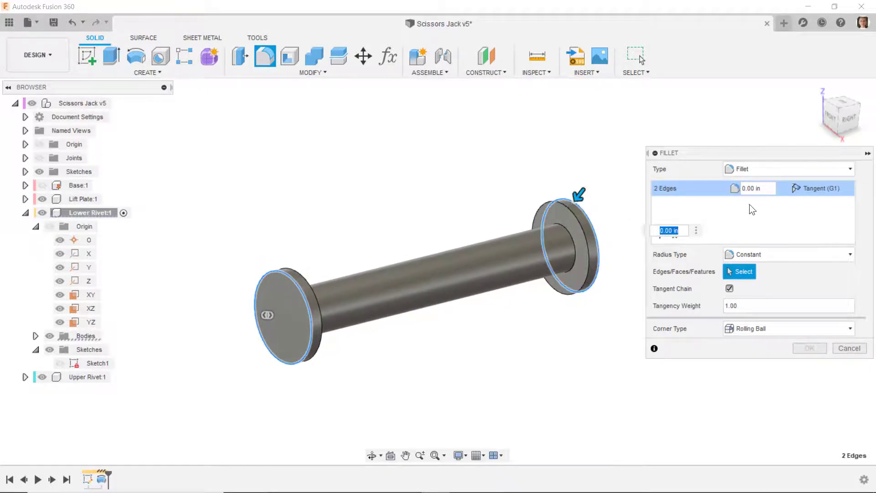
left_click(767, 189)
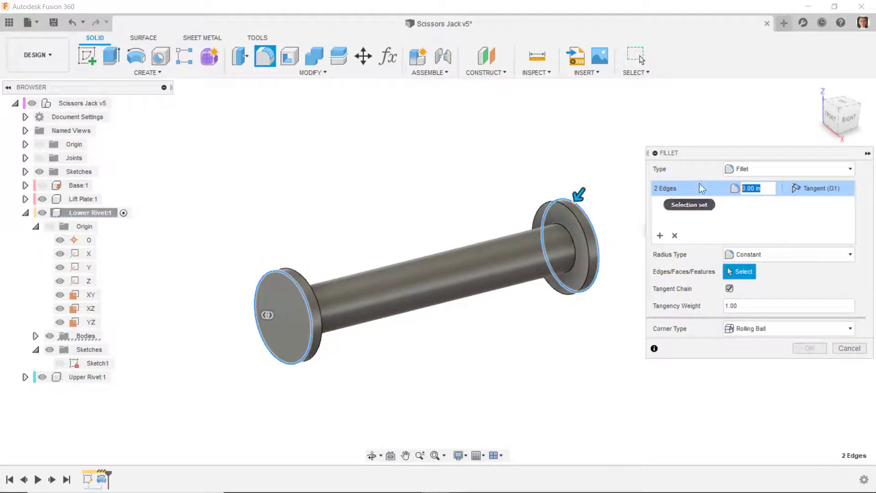
type(".015")
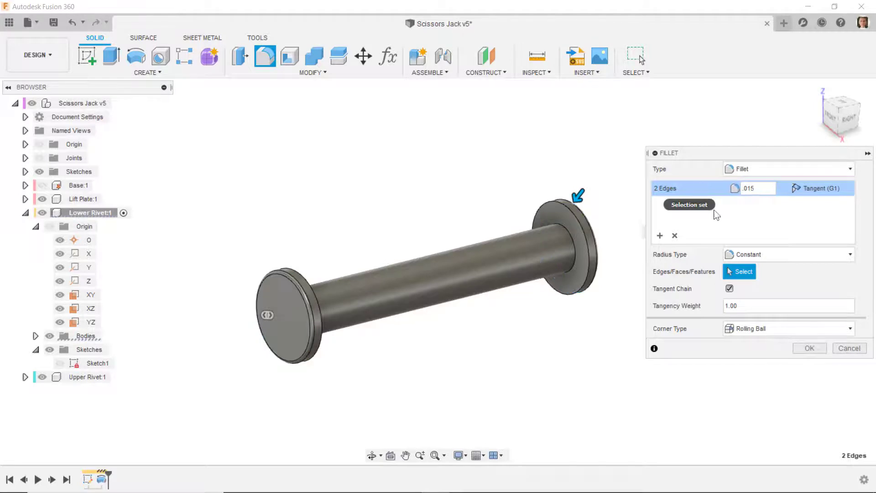
key("Return")
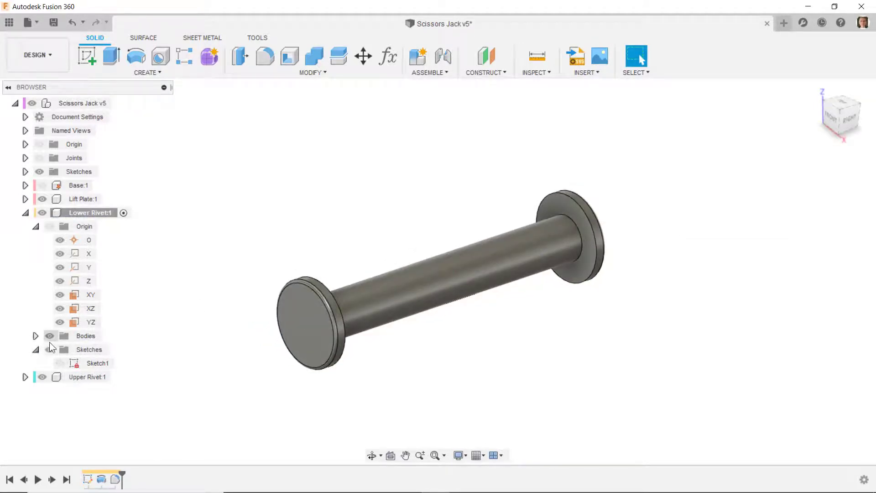
Step: Apply the Chrome metal appearance from the library to the Lower Rivet's body
left_click(35, 336)
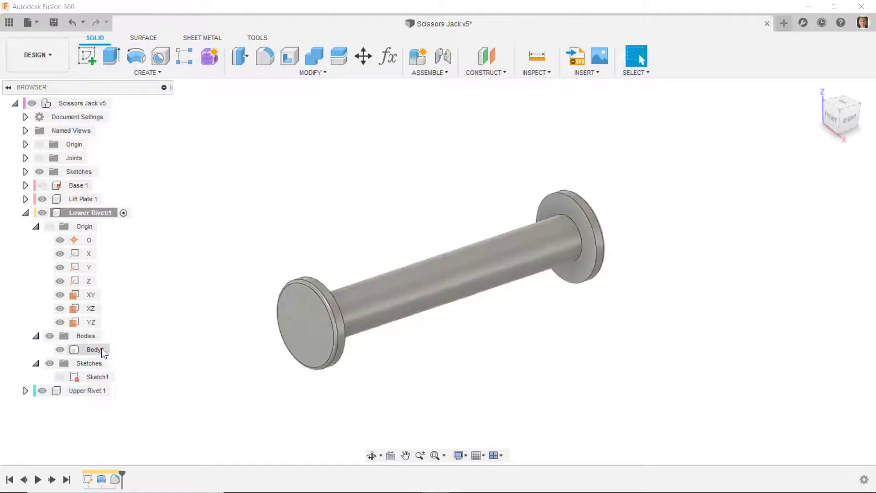
right_click(101, 348)
left_click(162, 169)
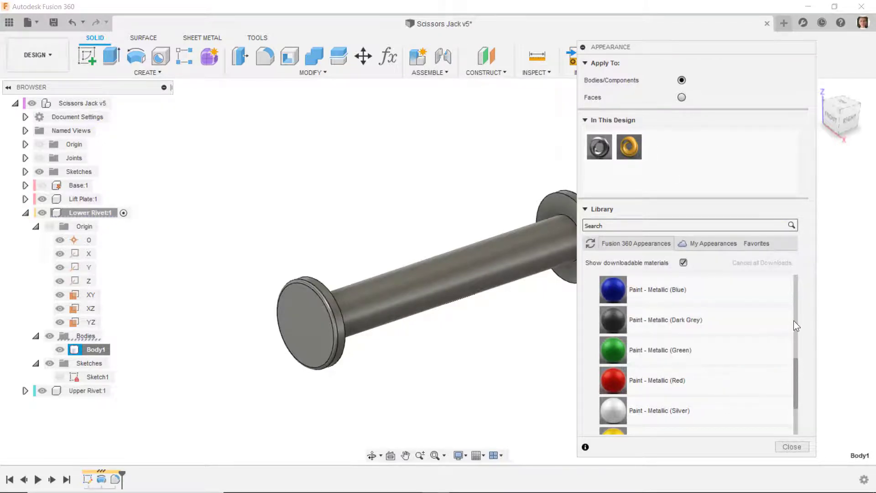
left_click_drag(795, 369, 779, 249)
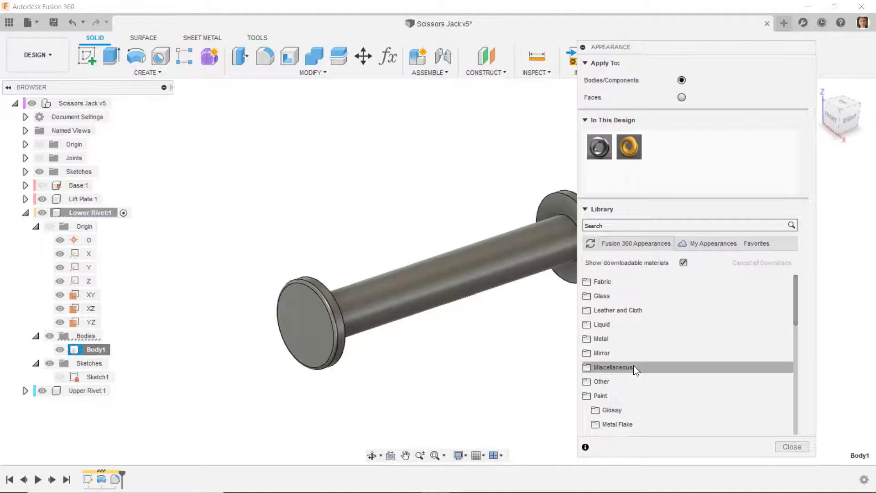
left_click(594, 339)
left_click(604, 397)
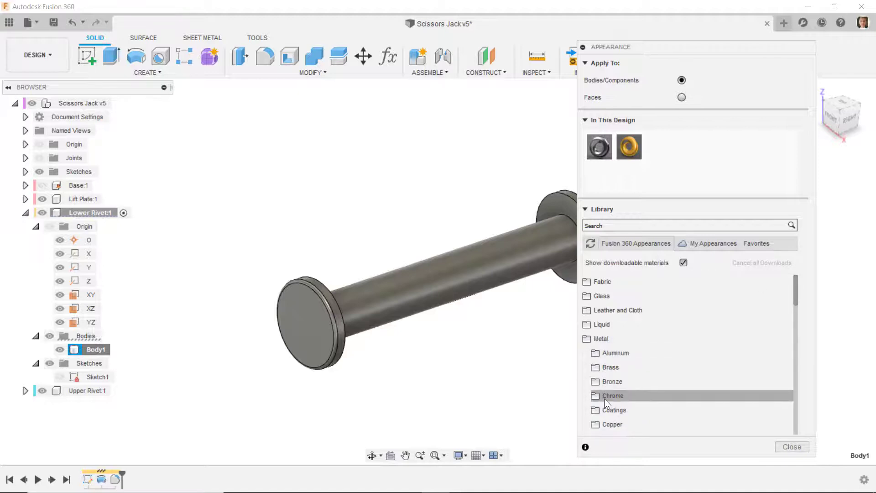
scroll(612, 413, "down", 1)
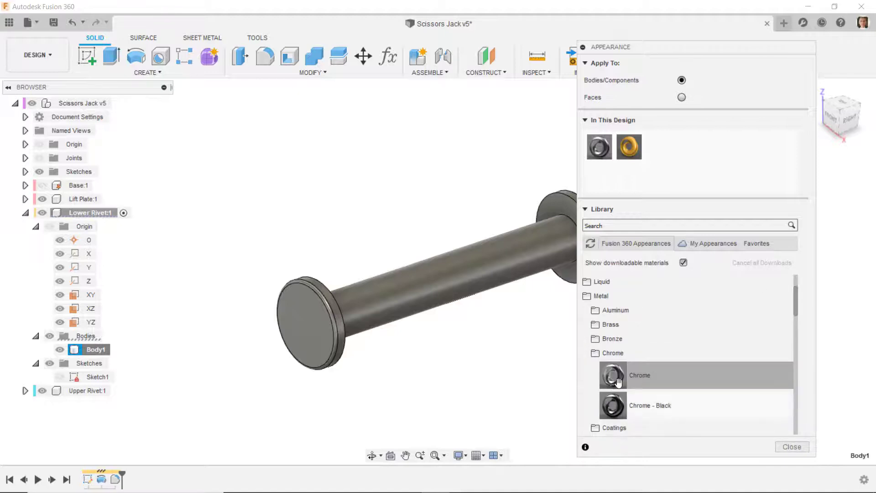
left_click_drag(648, 342, 660, 146)
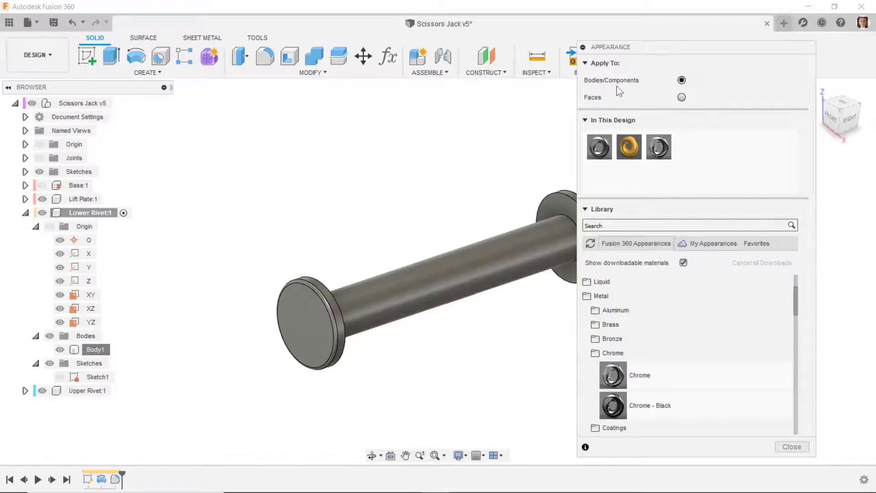
left_click_drag(659, 147, 445, 273)
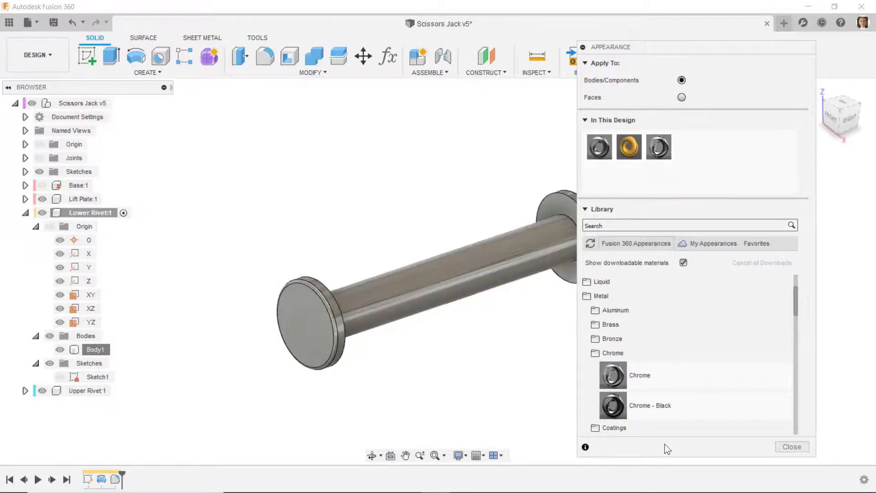
left_click(786, 447)
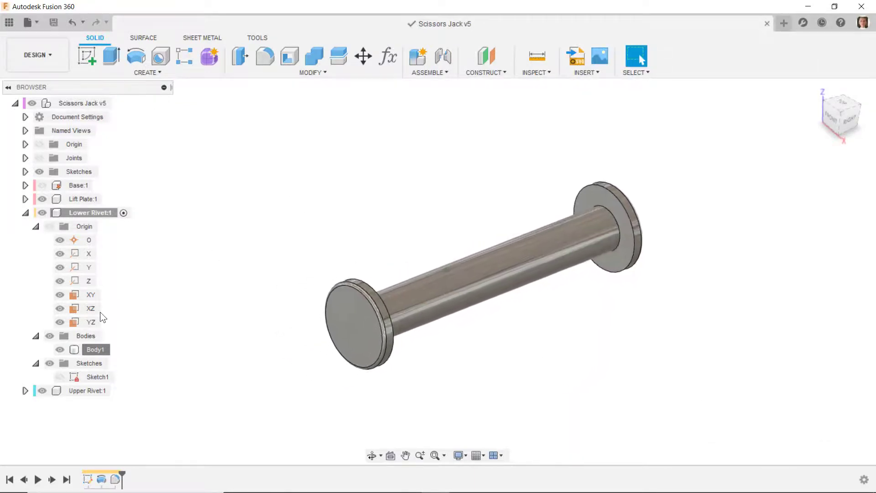
Step: Show the Base and start a joint with its first snap at the middle of the Lower Rivet's shaft
left_click(42, 185)
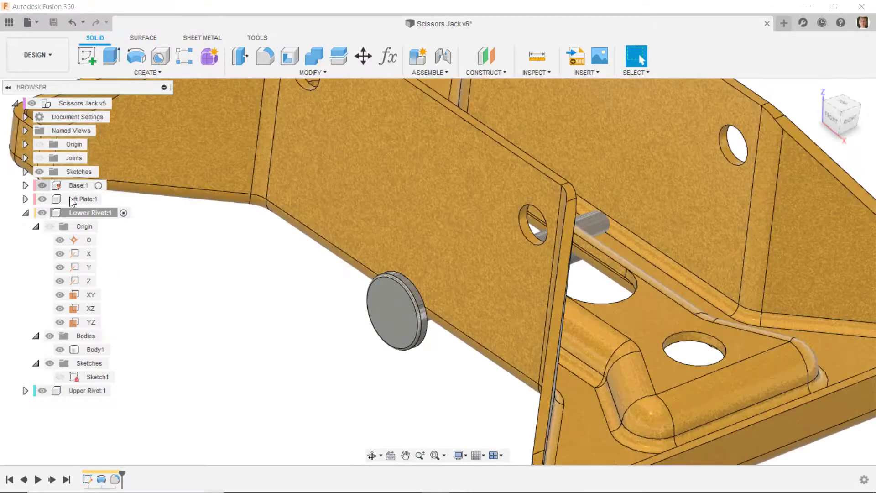
scroll(339, 320, "down", 2)
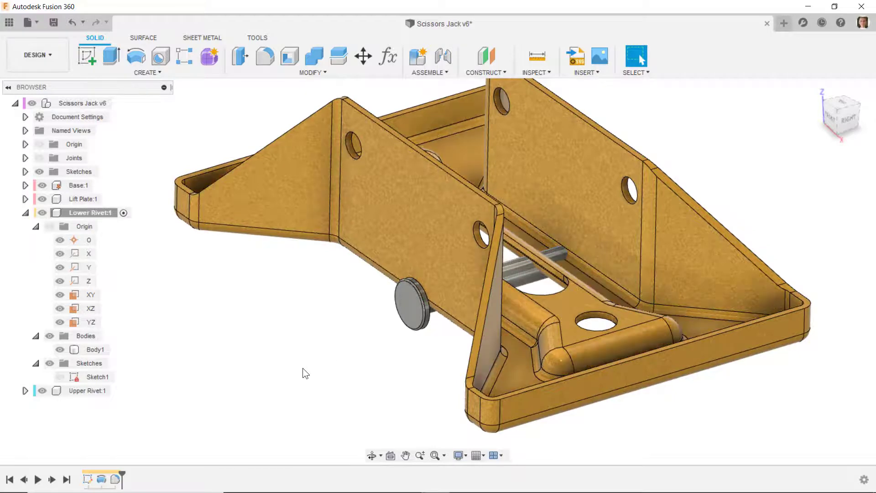
key("j")
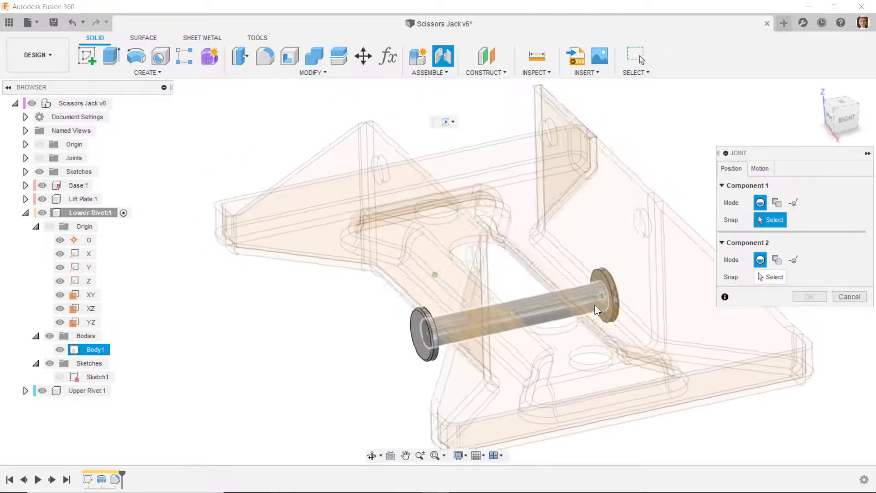
left_click(532, 315)
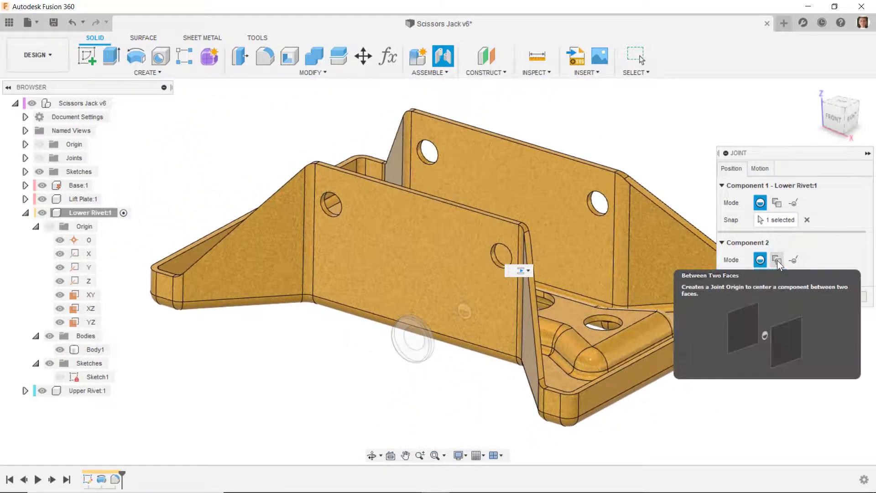
Step: Set the joint's second origin between the faces of the Base's two side walls, snapped to the front wall's left hole
left_click(777, 260)
left_click(401, 265)
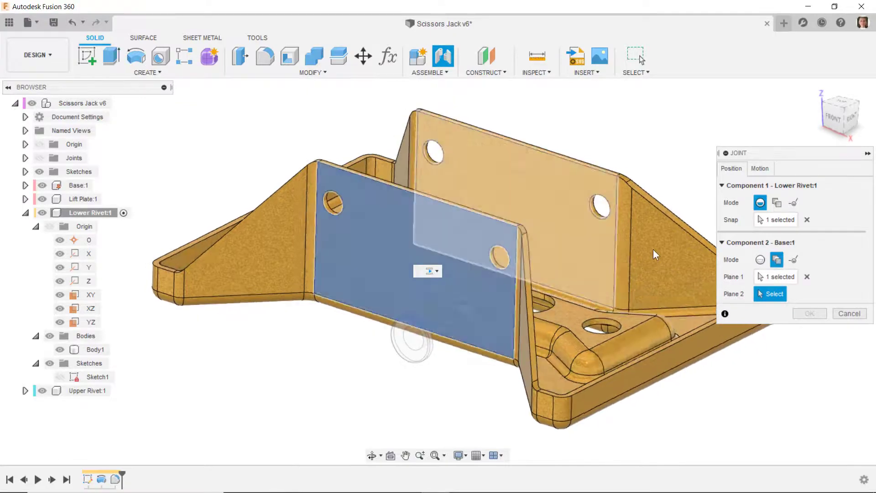
left_click(574, 217)
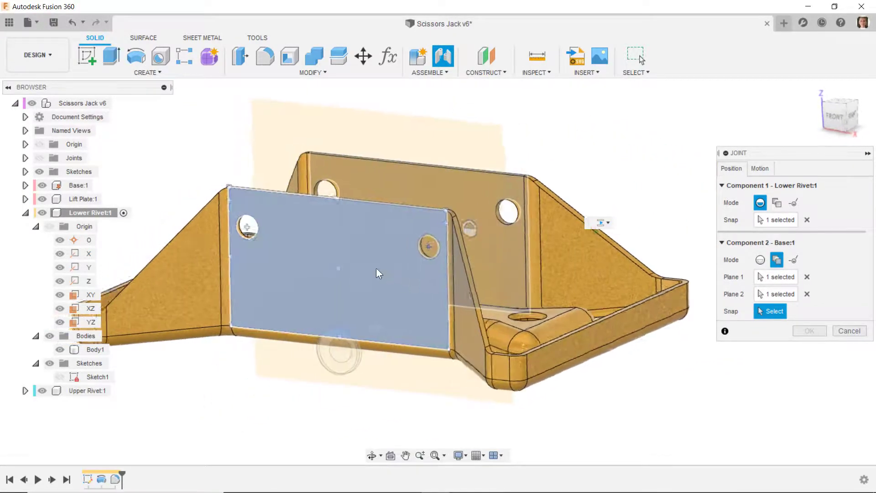
left_click(291, 230)
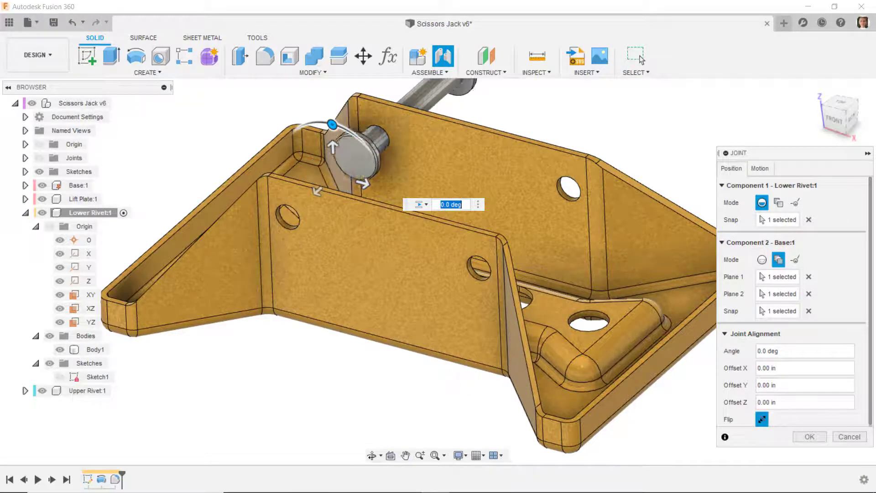
Step: Set the joint motion between the Lower Rivet and the Base to Rigid and create the joint
left_click(758, 171)
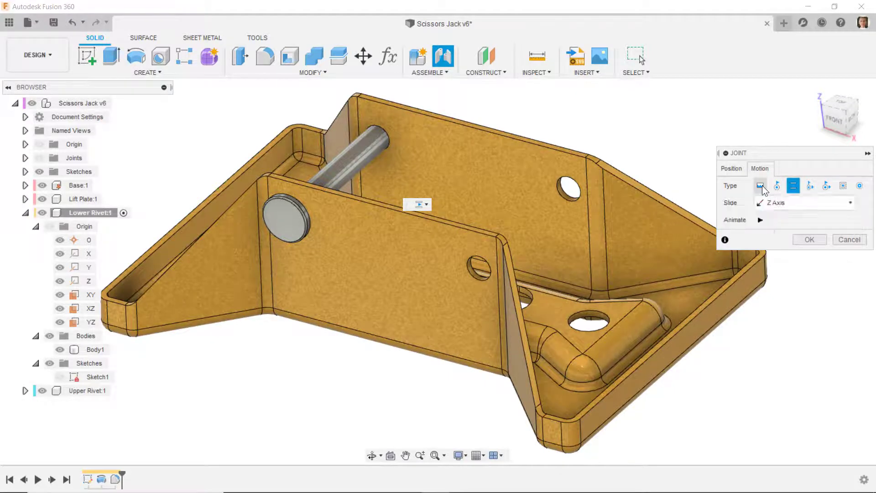
left_click(762, 186)
left_click(809, 239)
Step: Examine how the Lower Rivet's head fits against the Base's side wall and the rounded bend beside the hole
scroll(308, 292, "up", 5)
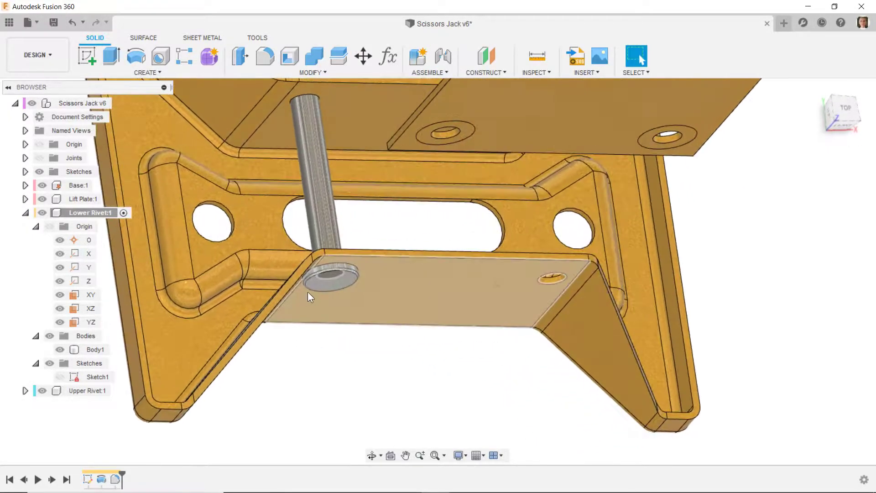
scroll(304, 288, "up", 6)
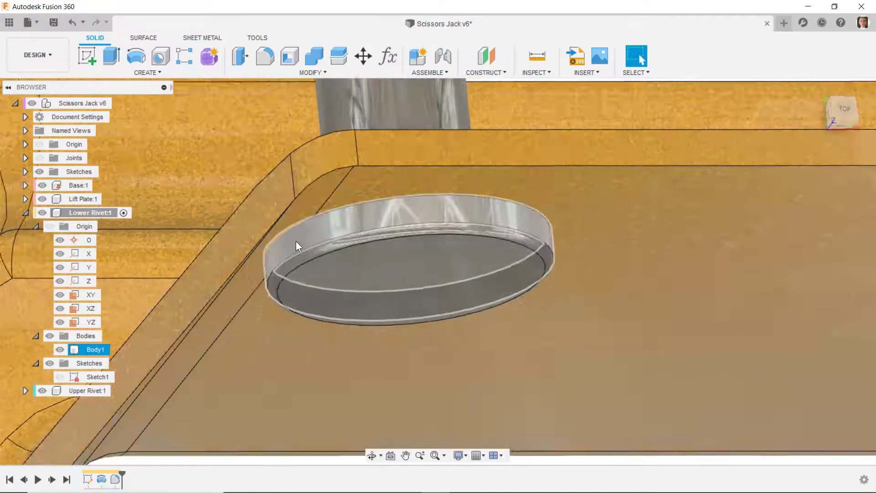
left_click(278, 237)
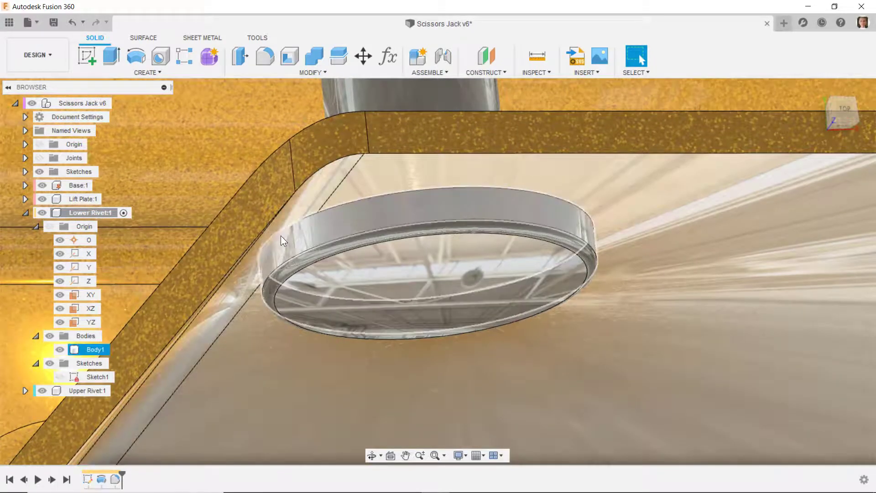
scroll(281, 236, "down", 3)
middle_click_drag(281, 235, 294, 394, "shift")
left_click(308, 387)
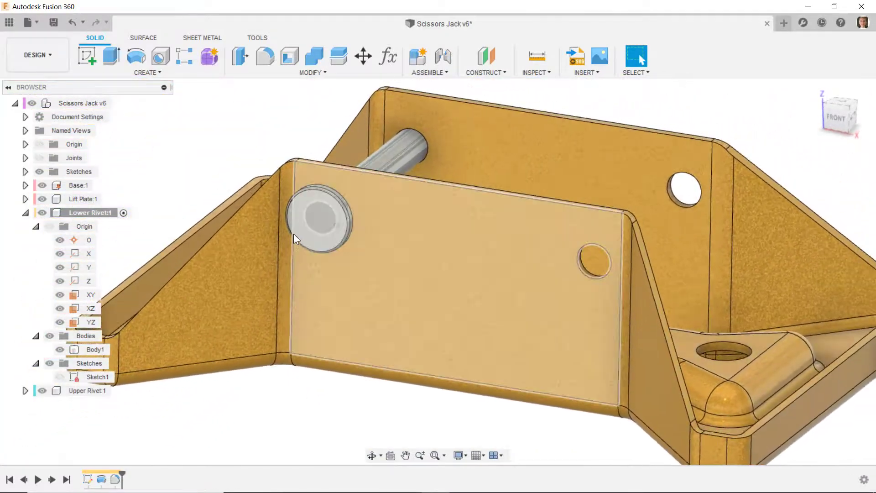
left_click(300, 224)
key("Escape")
left_click(289, 221)
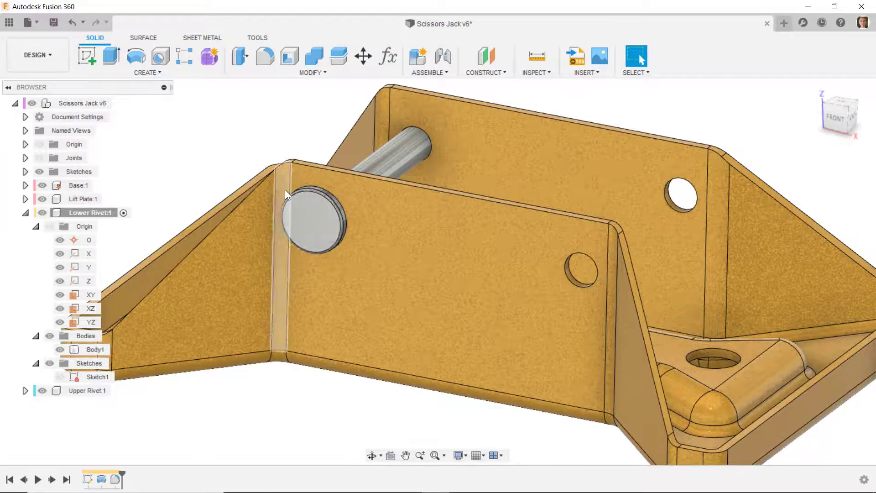
scroll(357, 388, "down", 2)
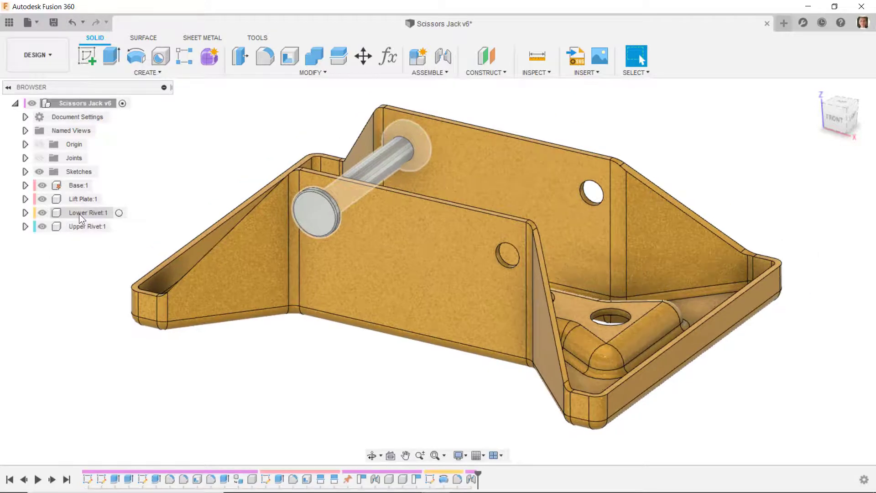
Step: Paste a copy of the Lower Rivet component and move it about 0.94 in along X and -1.82 in along Z, clear of the Base
right_click(78, 213)
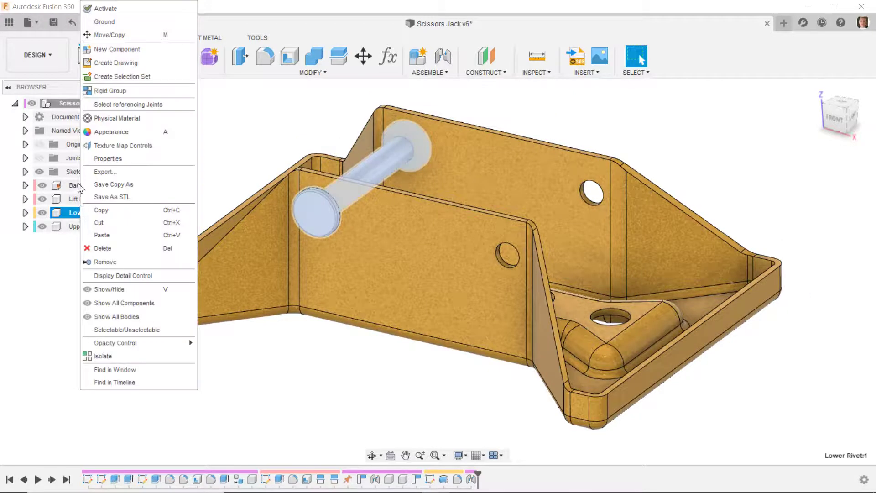
left_click(102, 211)
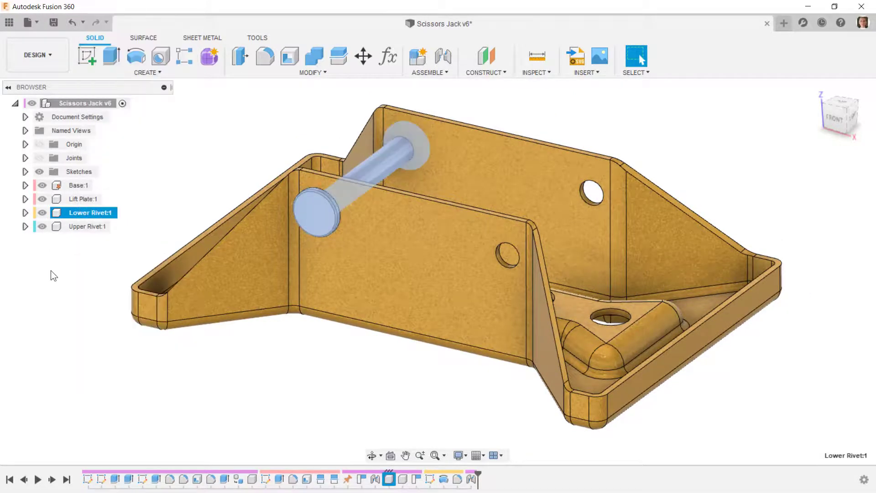
right_click(51, 271)
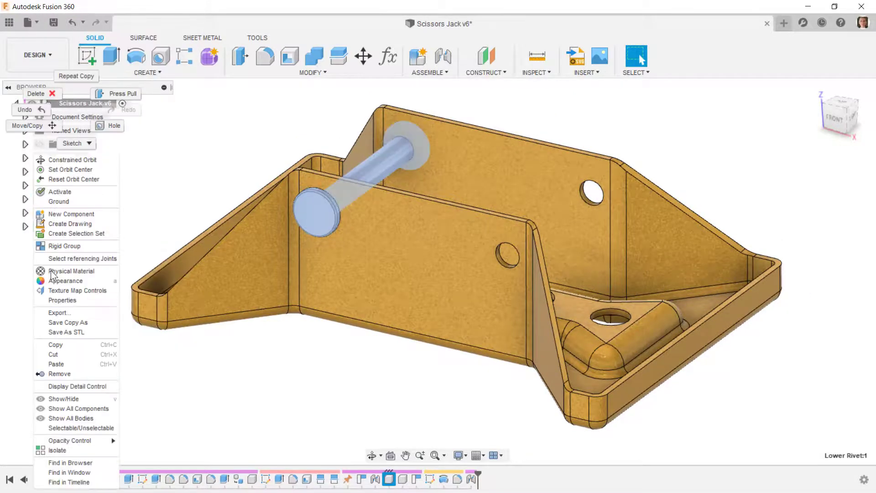
left_click(67, 364)
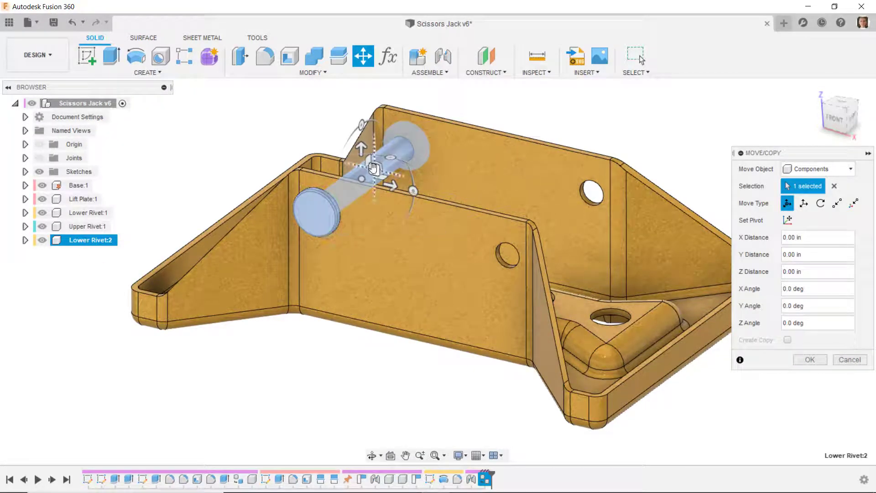
left_click_drag(373, 168, 464, 370)
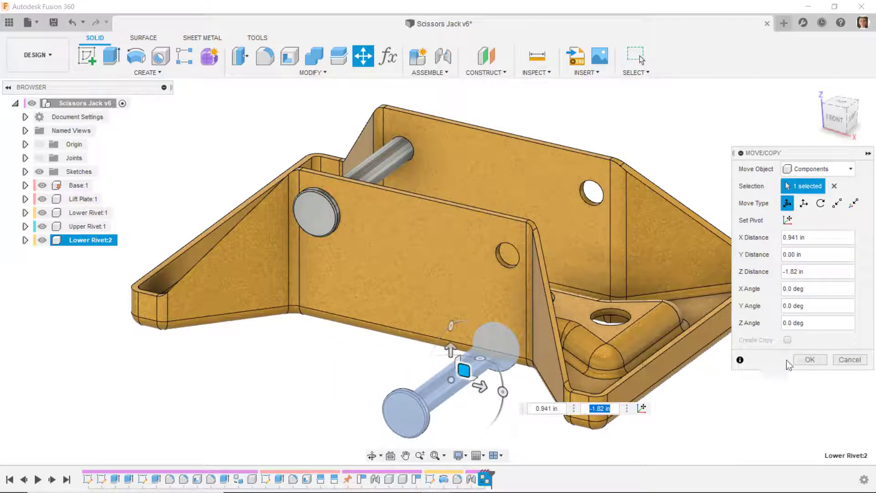
left_click(809, 359)
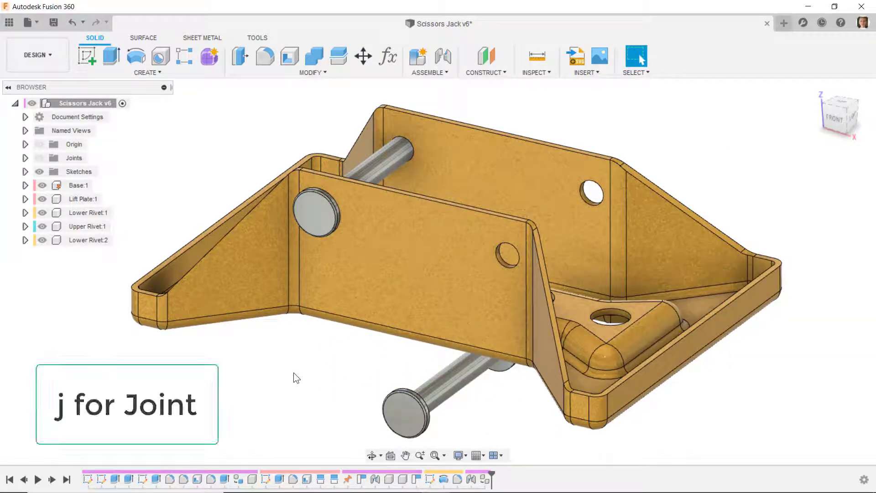
Step: Joint the middle of the copied rivet's shaft to the Base, between the two side walls' faces and snapped to the front wall's right hole
key("j")
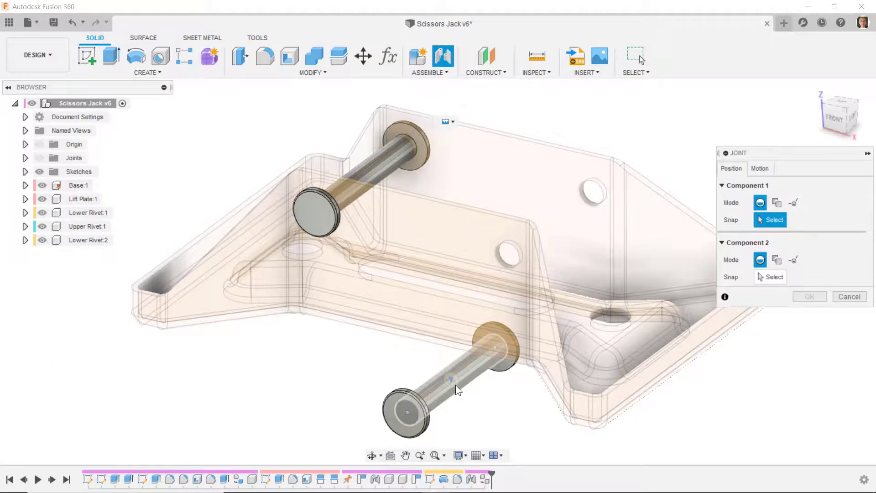
left_click(453, 382)
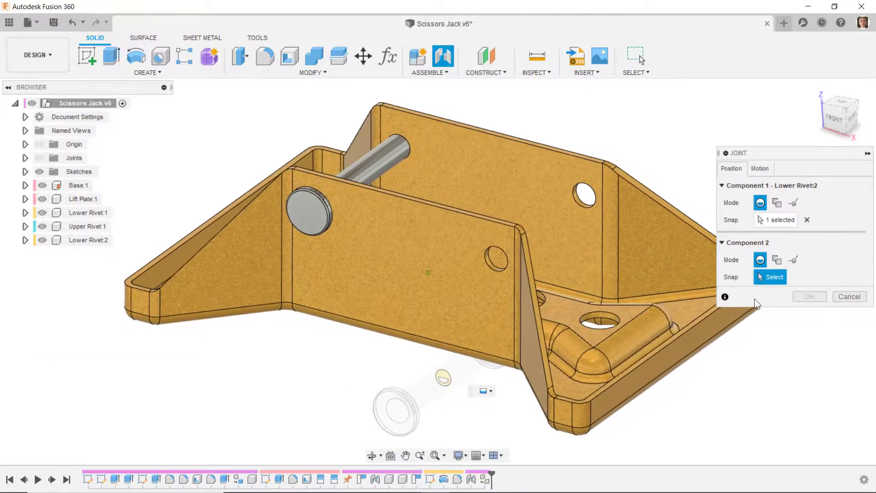
left_click(778, 265)
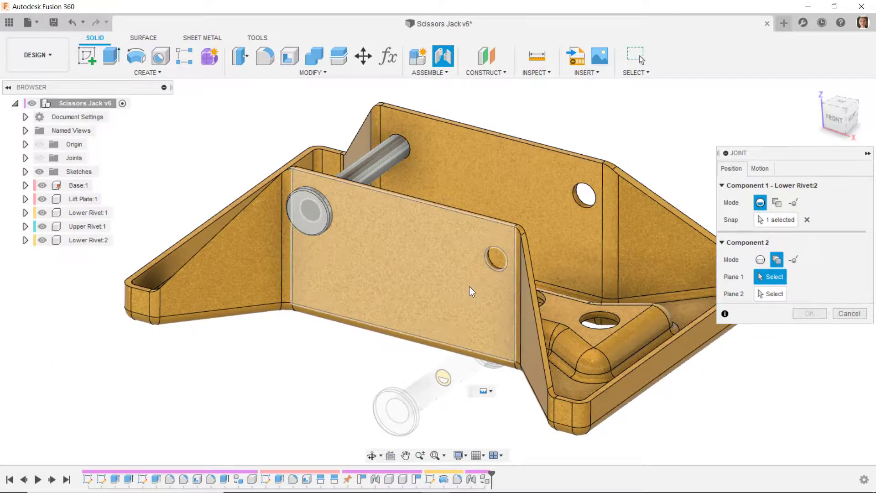
left_click(469, 286)
middle_click_drag(716, 231, 656, 261, "shift")
left_click(569, 246)
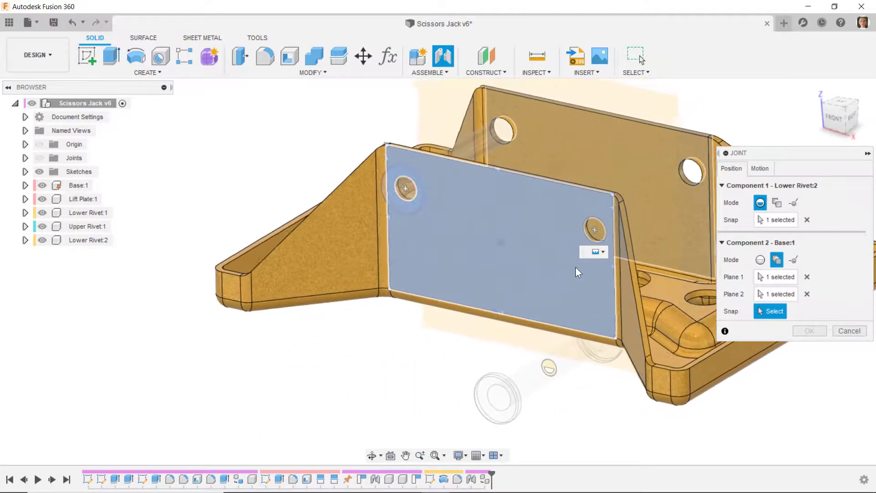
left_click(594, 241)
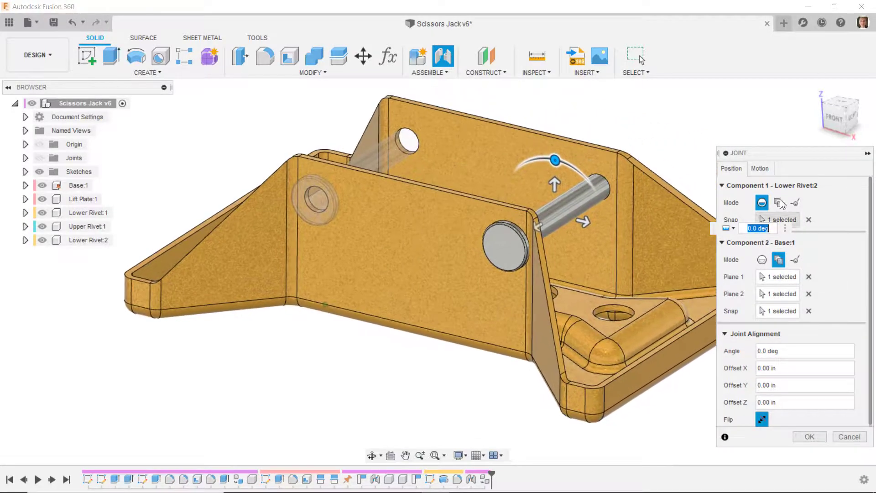
left_click(753, 168)
left_click(808, 222)
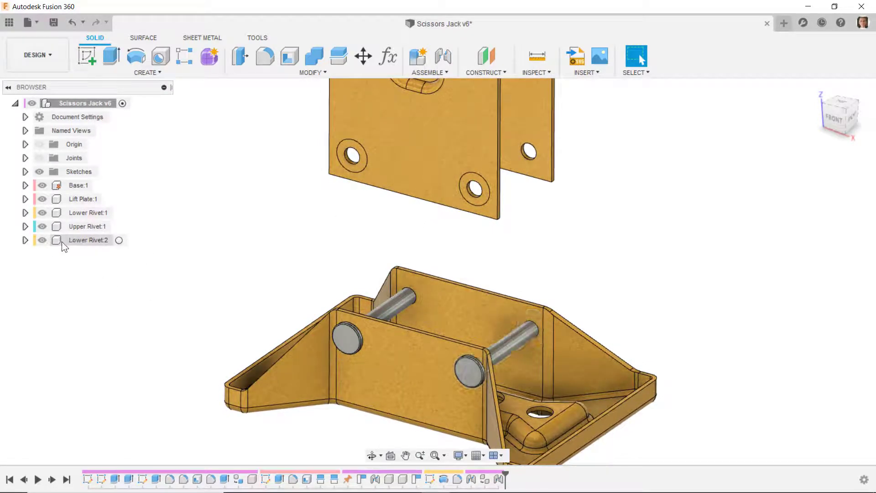
Step: Try to reorder the second Lower Rivet directly below the first one in the component list
left_click_drag(73, 242, 74, 220)
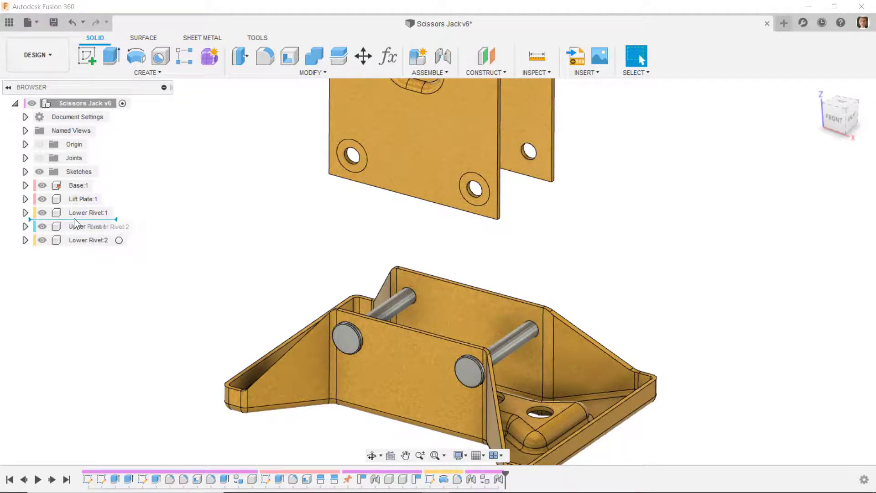
left_click_drag(74, 219, 73, 219)
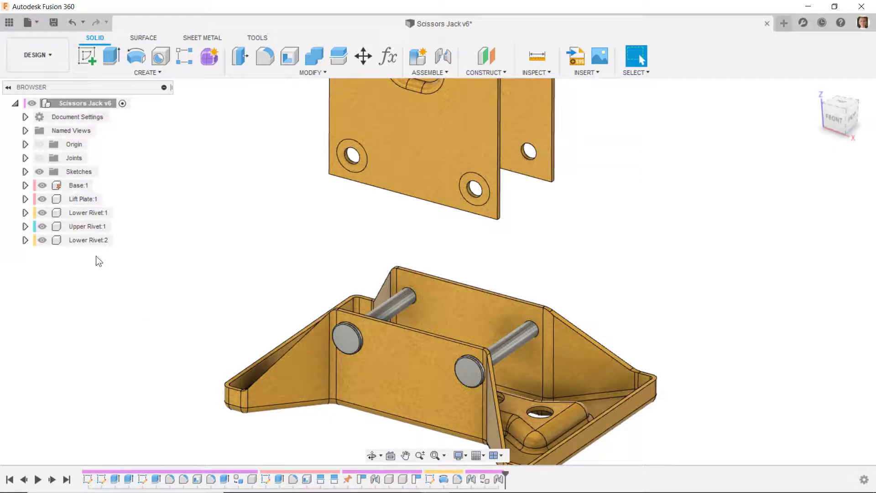
Step: Hide the Base and both Lower Rivets, and activate the Upper Rivet component in a front view
left_click(42, 185)
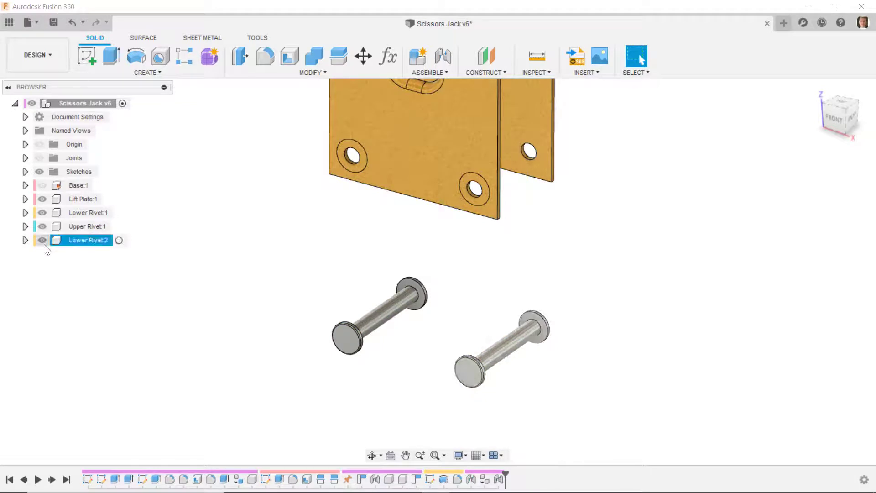
left_click(42, 213)
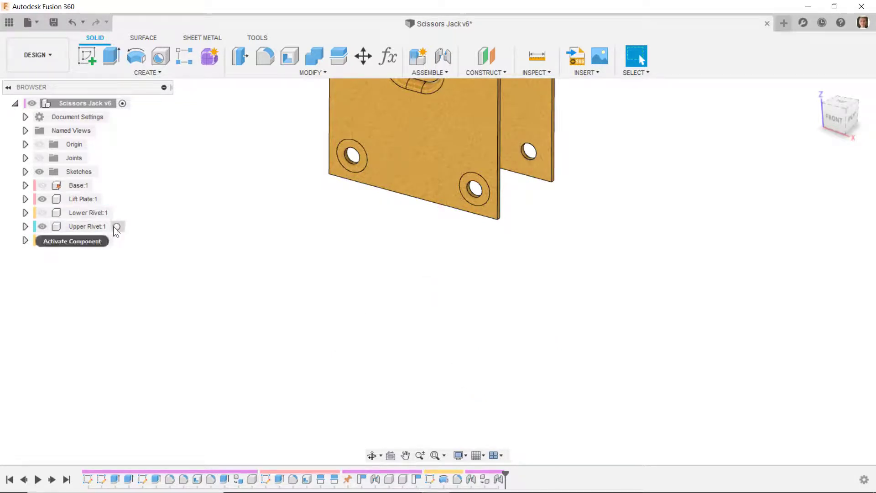
left_click(117, 227)
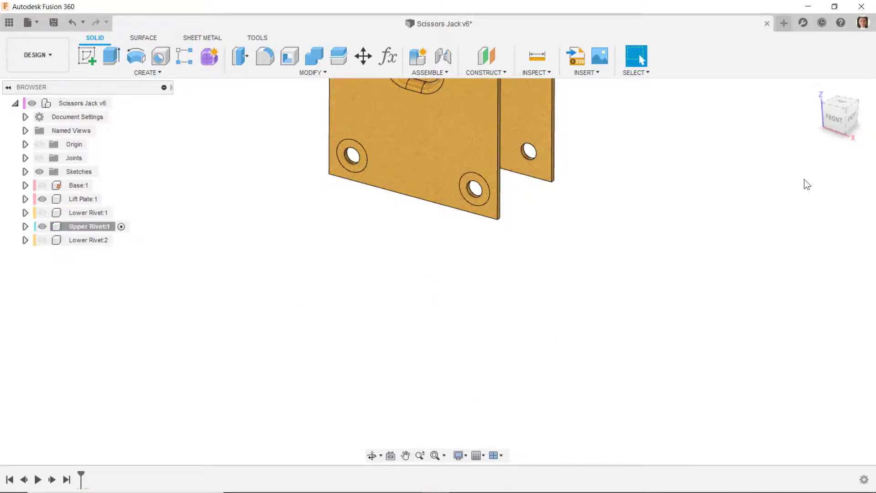
left_click(839, 119)
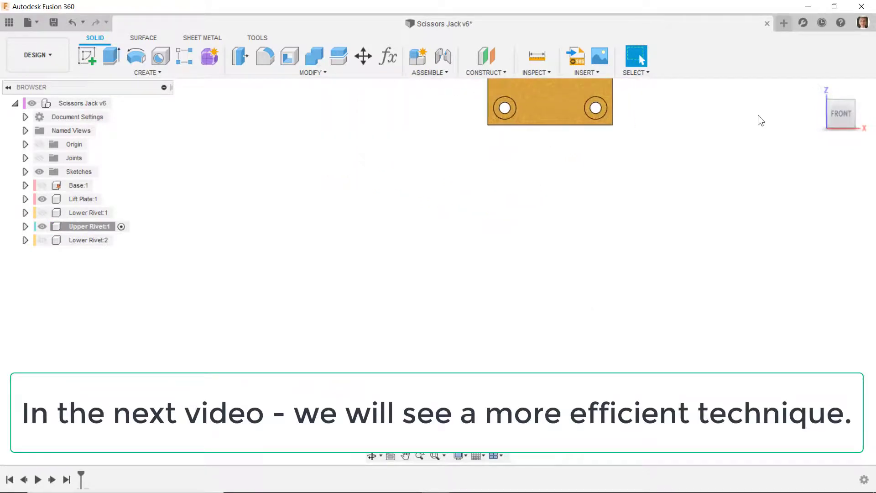
scroll(757, 116, "up", 5)
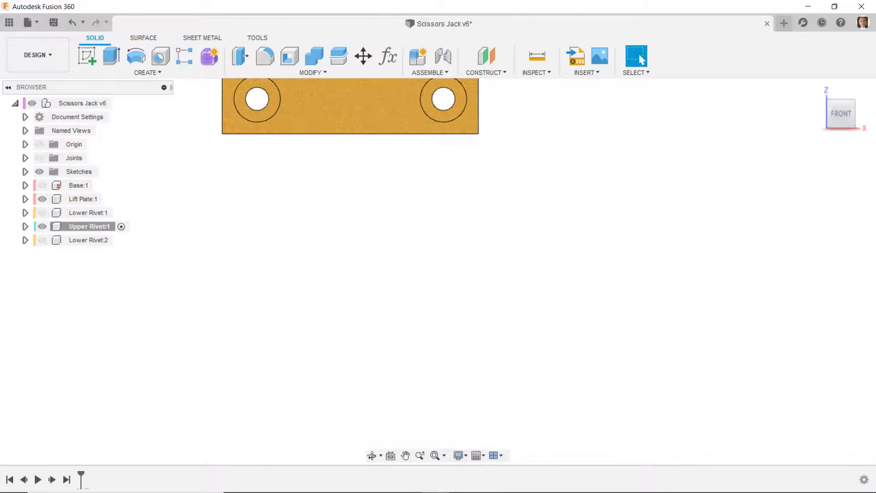
Step: Show the Upper Rivet's origin planes and start a sketch on its XZ plane
left_click(25, 227)
left_click(51, 240)
left_click(50, 240)
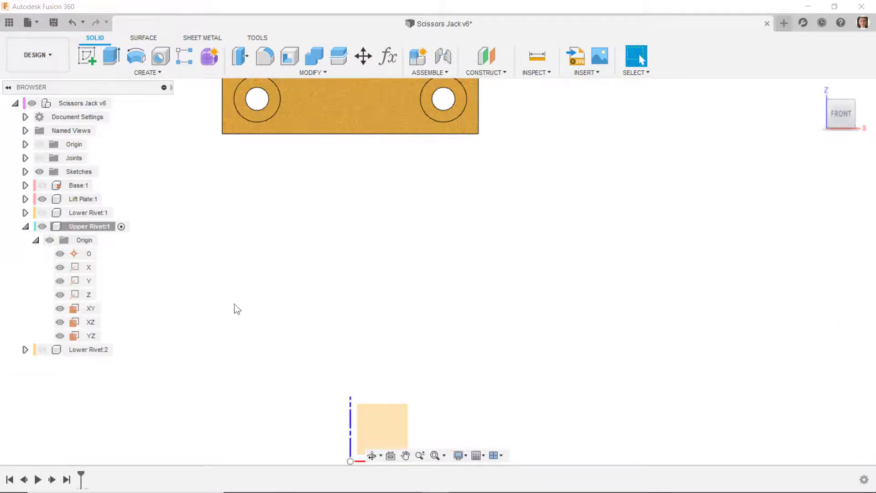
left_click(378, 421)
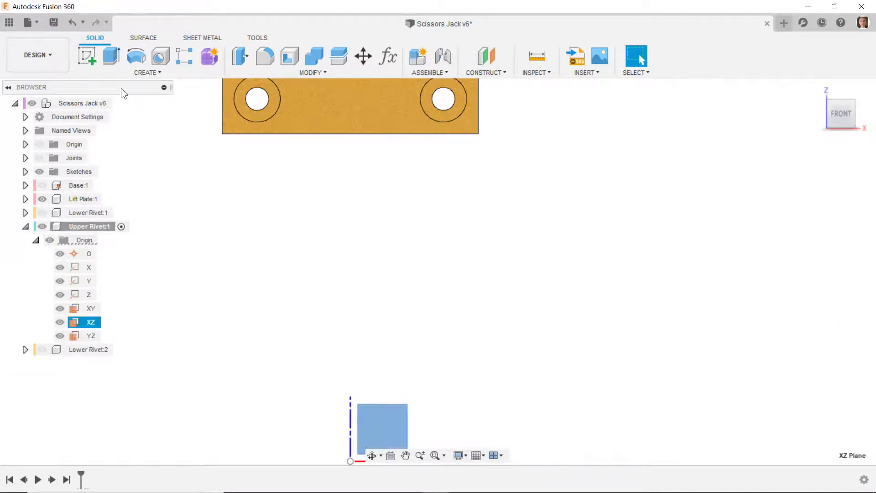
left_click(91, 53)
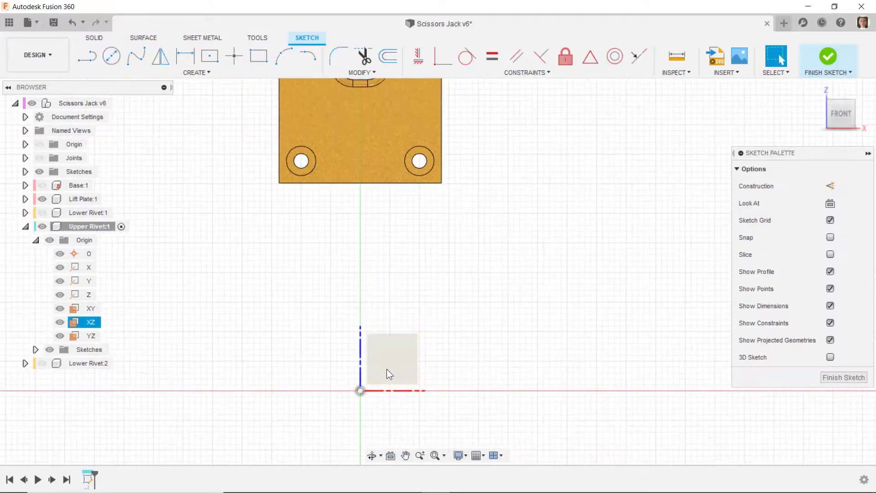
Step: Draw two concentric circles centred on the sketch origin, the inner one about 0.52 in in diameter
left_click(111, 56)
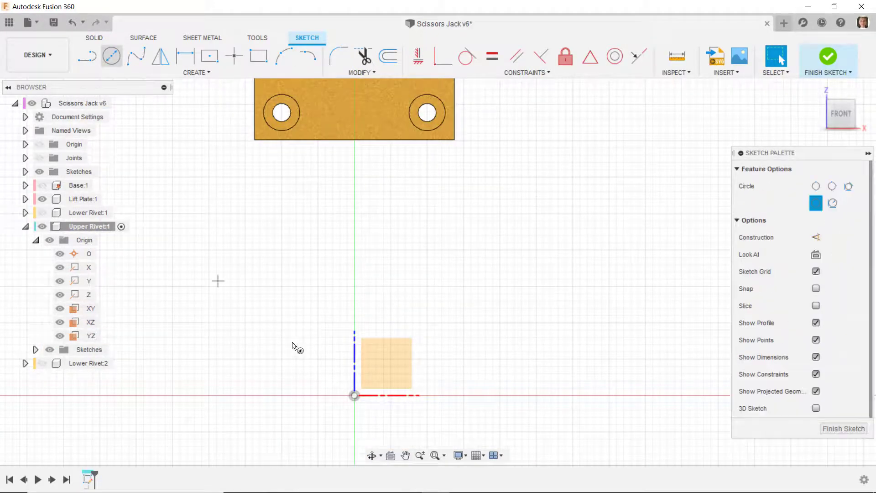
left_click(355, 395)
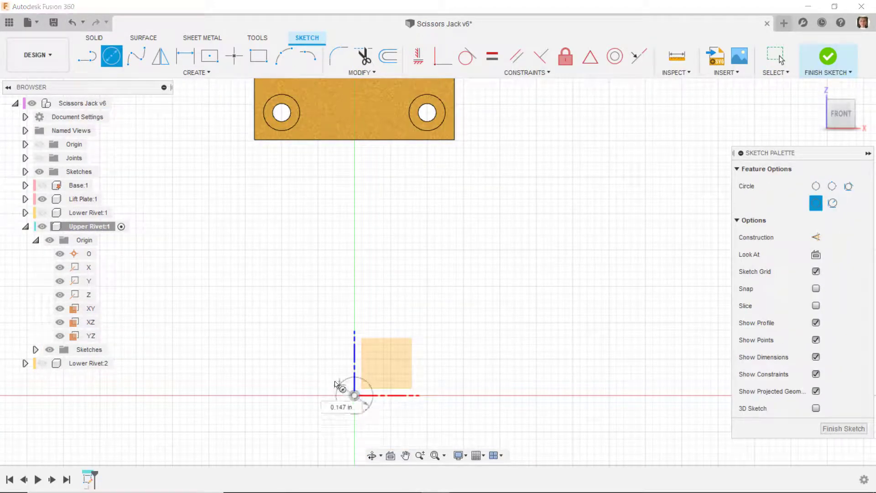
left_click(325, 378)
left_click(355, 395)
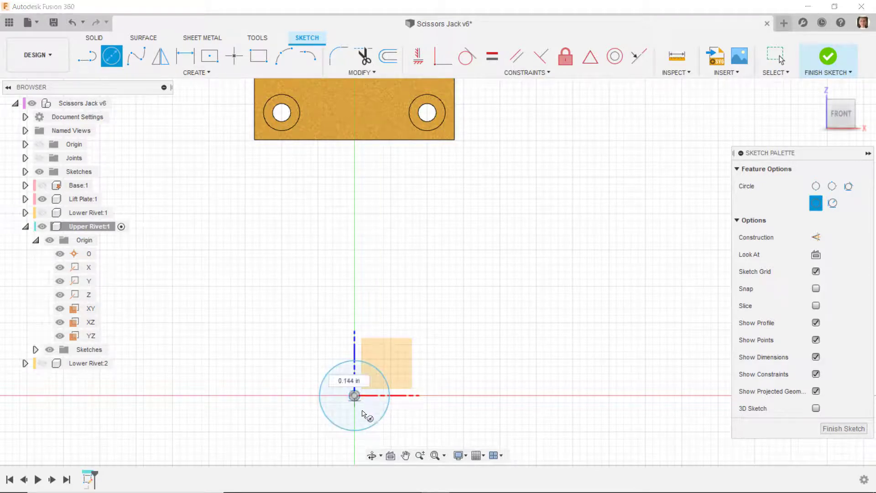
left_click(363, 413)
scroll(336, 434, "up", 4)
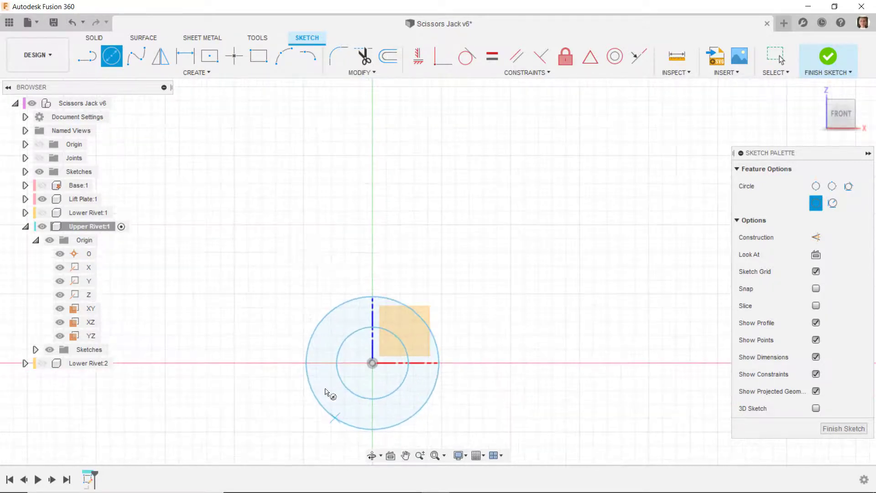
Step: Dimension the inner circle to 0.245 in and the outer circle to 0.5 in diameter, and finish the sketch
left_click(186, 57)
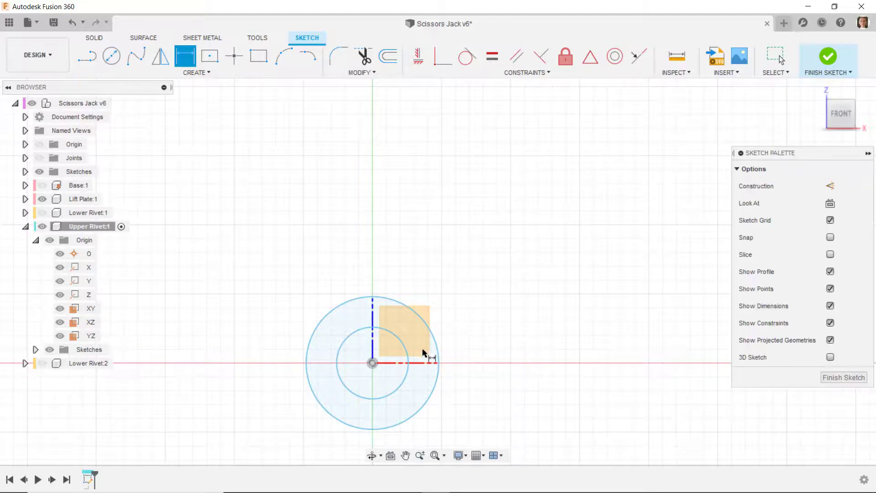
left_click(409, 358)
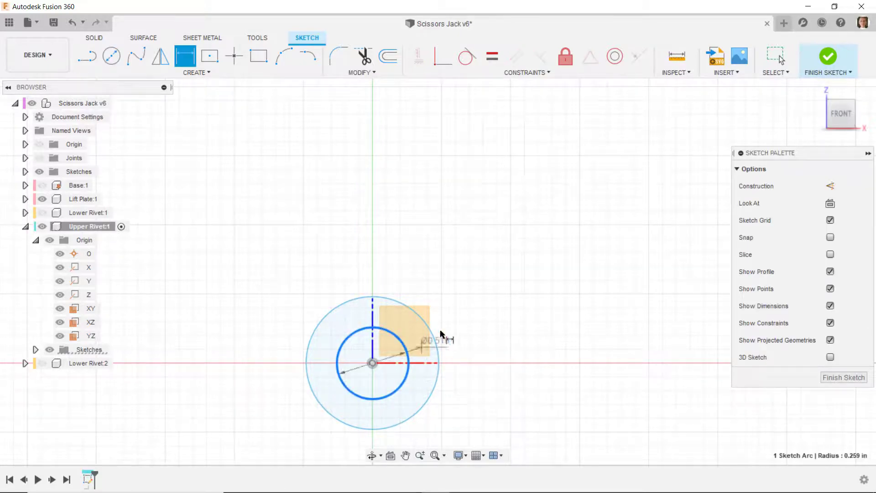
left_click(473, 302)
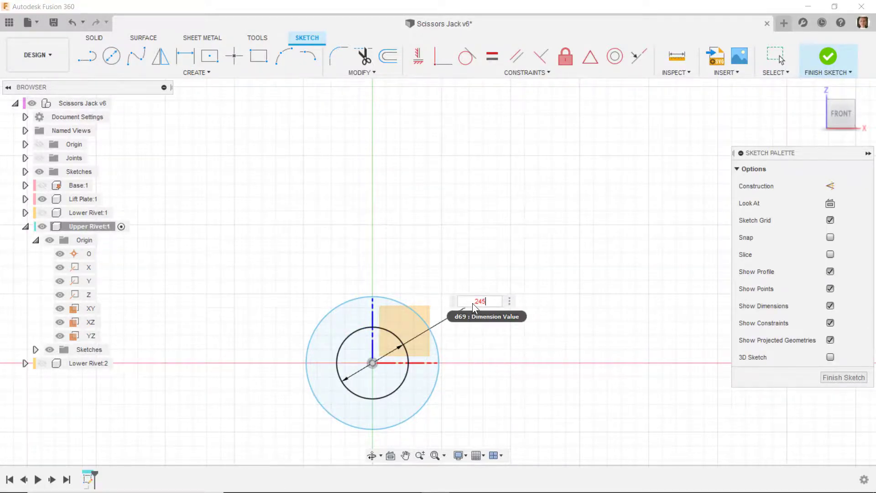
type(".245")
key("Return")
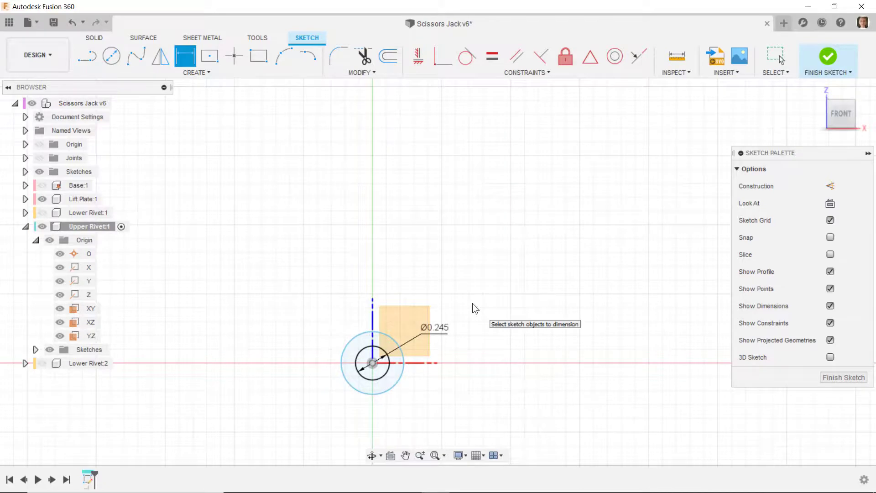
left_click(383, 338)
left_click(326, 328)
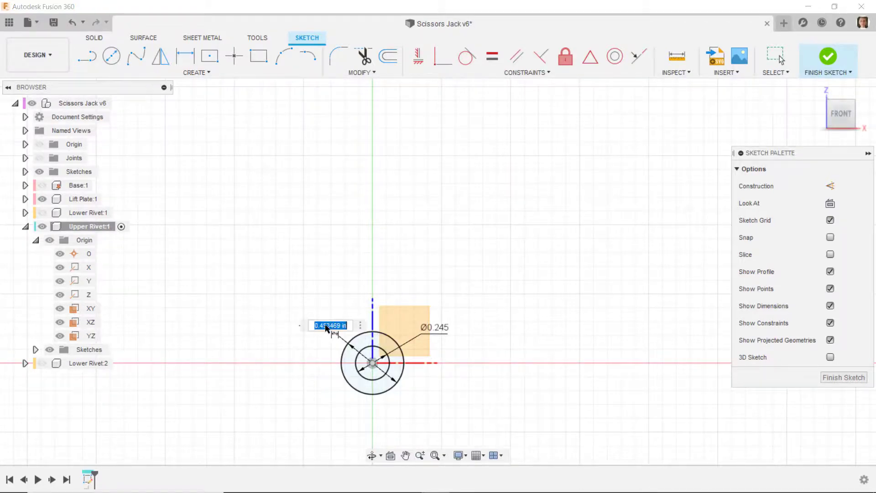
key("BackSpace")
type(".5")
key("Return")
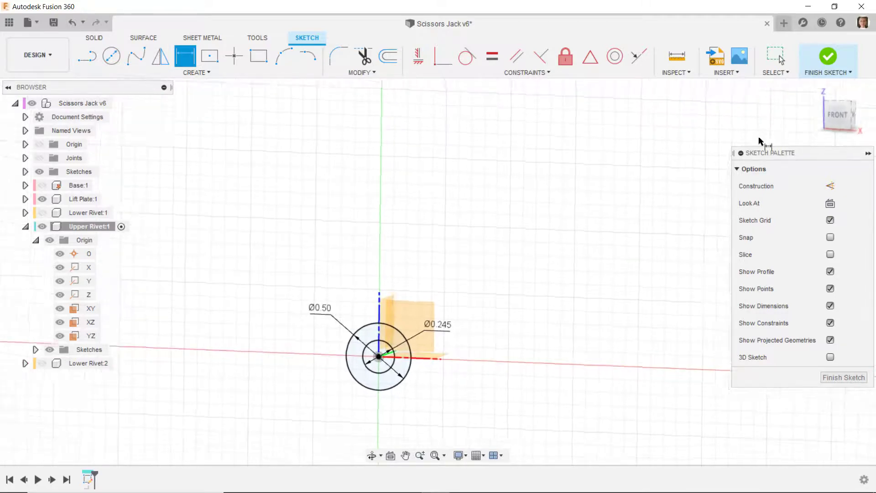
middle_click_drag(760, 140, 827, 95, "shift")
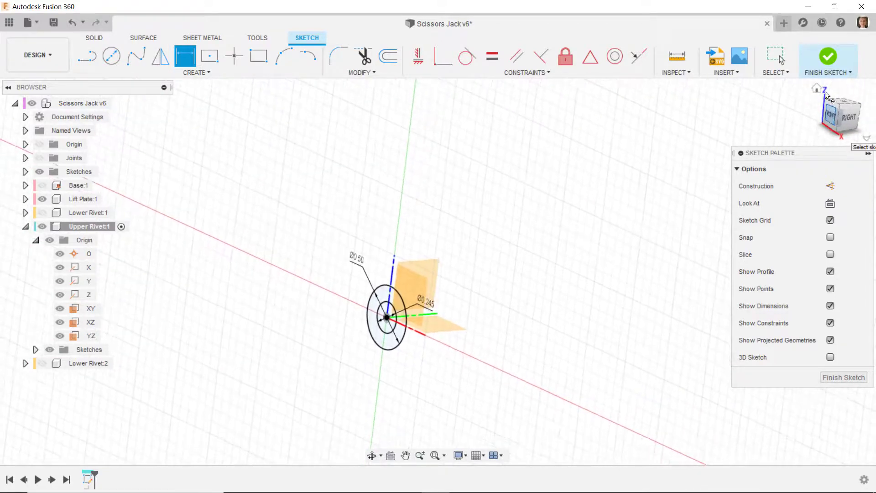
left_click(828, 56)
Step: Extrude both circle profiles symmetrically as a new body with a whole length of 1.51+(.0625*2) in
left_click(111, 56)
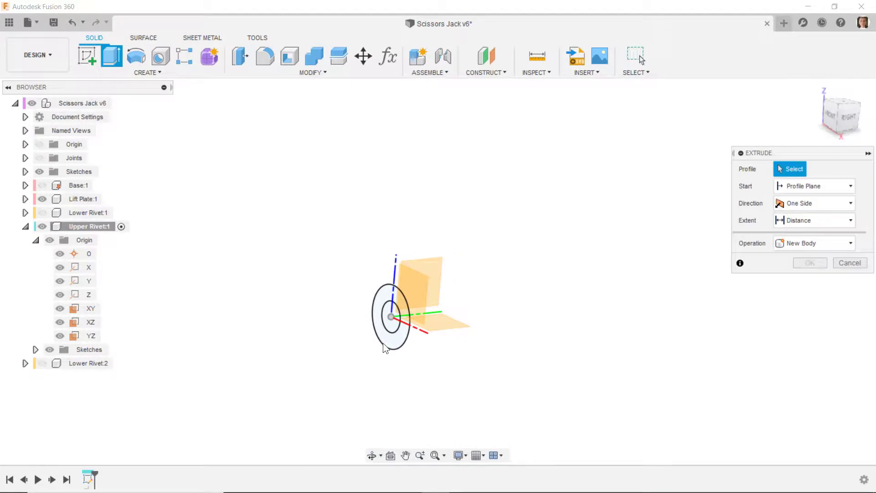
left_click(393, 322)
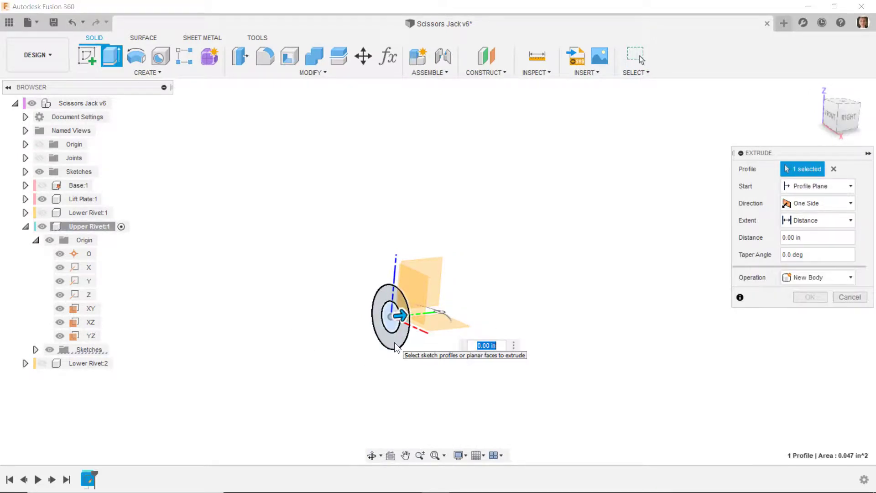
left_click(395, 342)
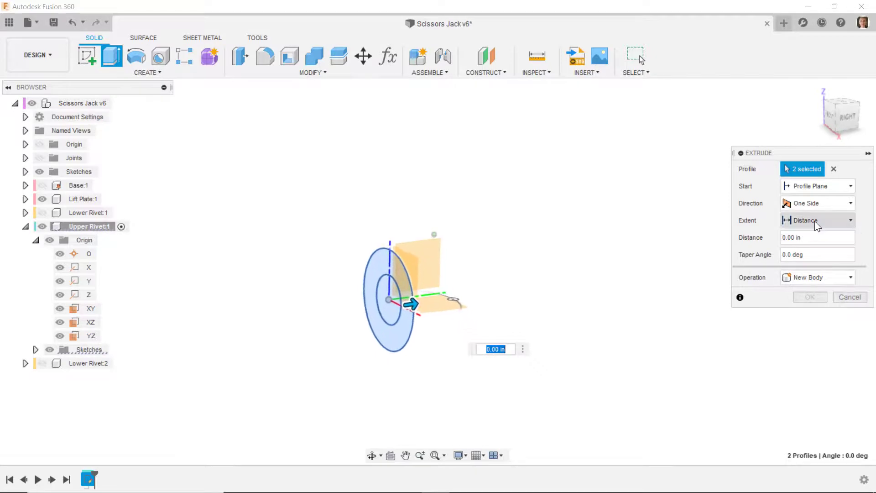
left_click(821, 205)
left_click(814, 242)
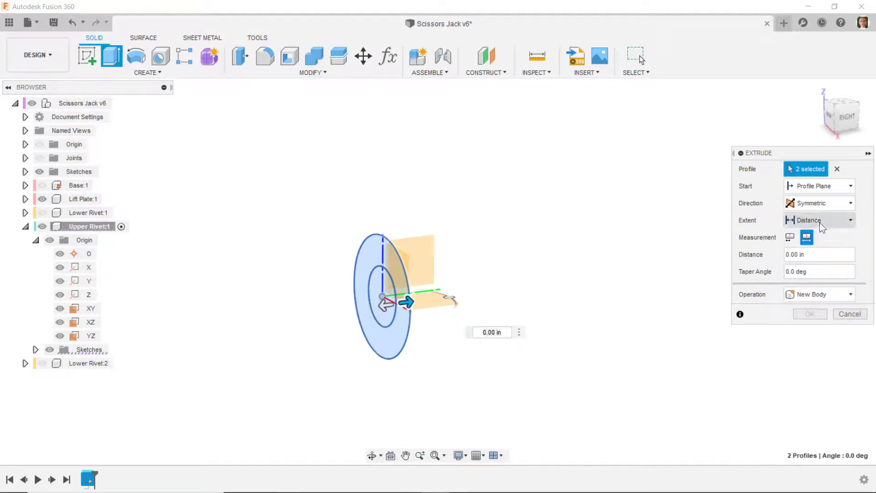
left_click(819, 256)
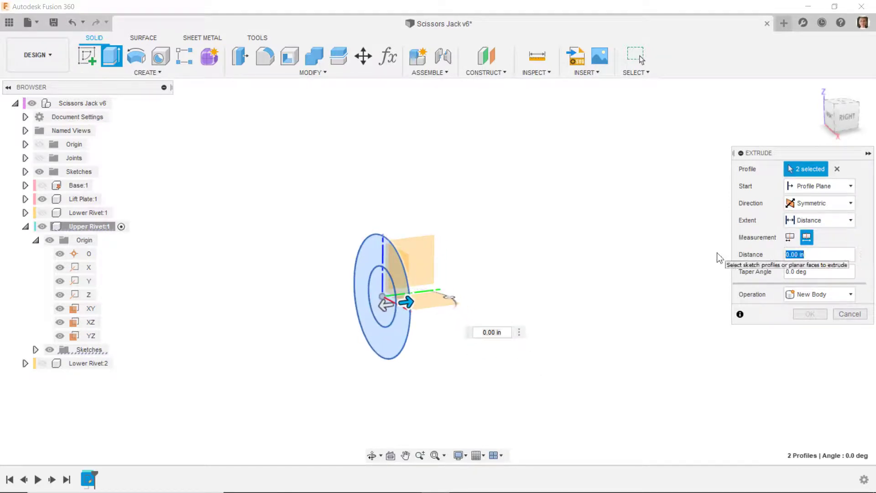
type("1.")
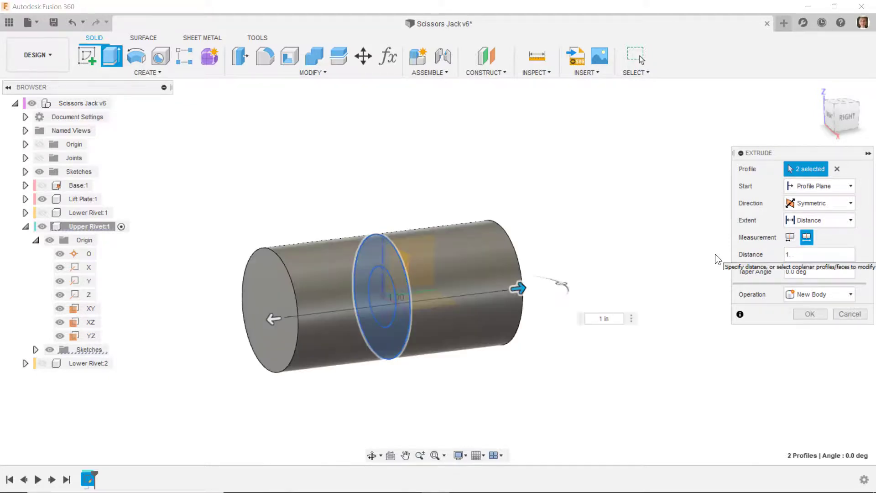
type("51")
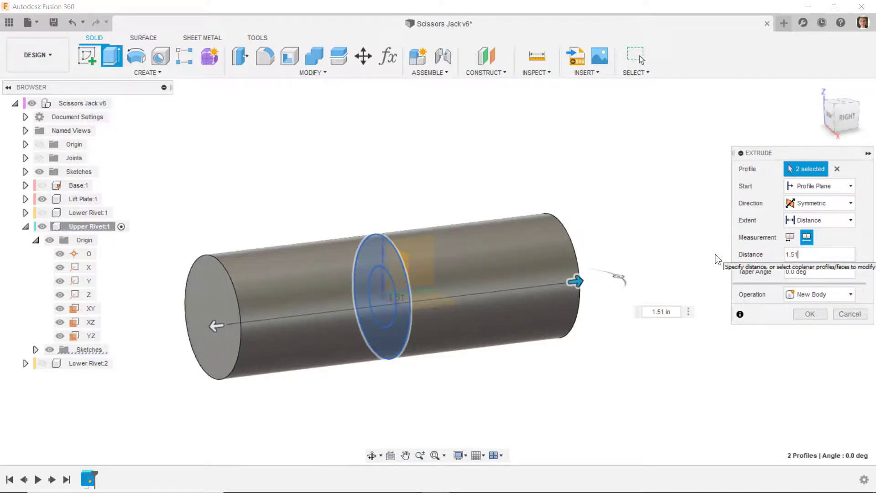
type("+(.0625*2)")
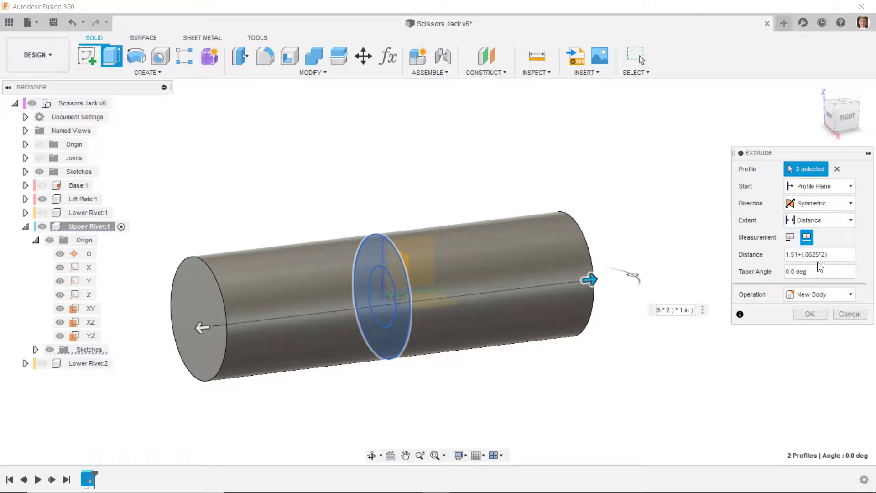
left_click(809, 314)
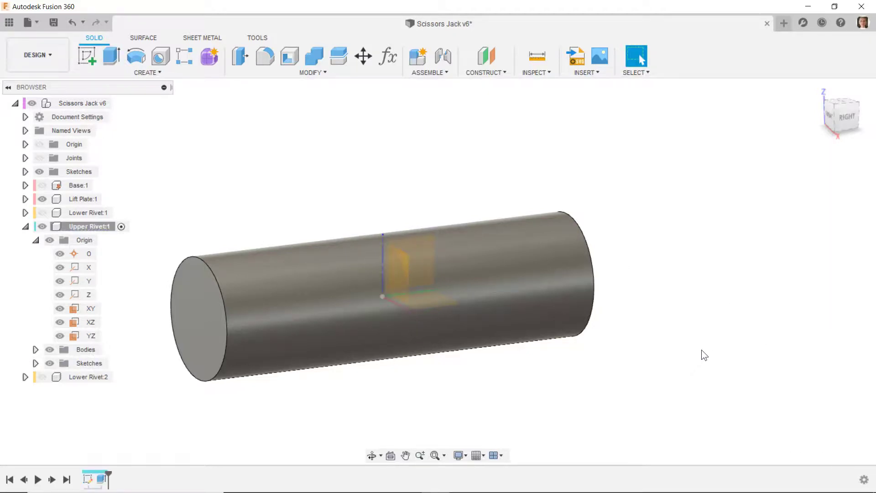
Step: Cut the ring between the two circles symmetrically over a whole length of 1.51 in, leaving the shaft and two heads
scroll(705, 355, "down", 1)
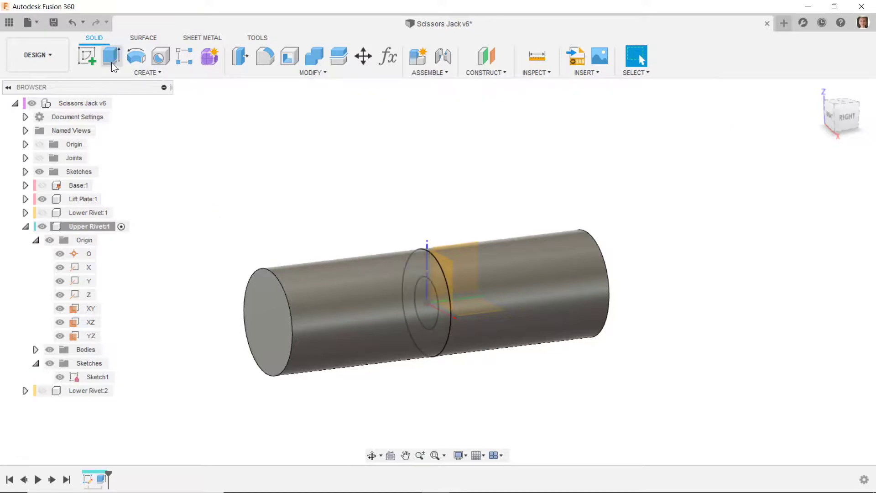
left_click(112, 64)
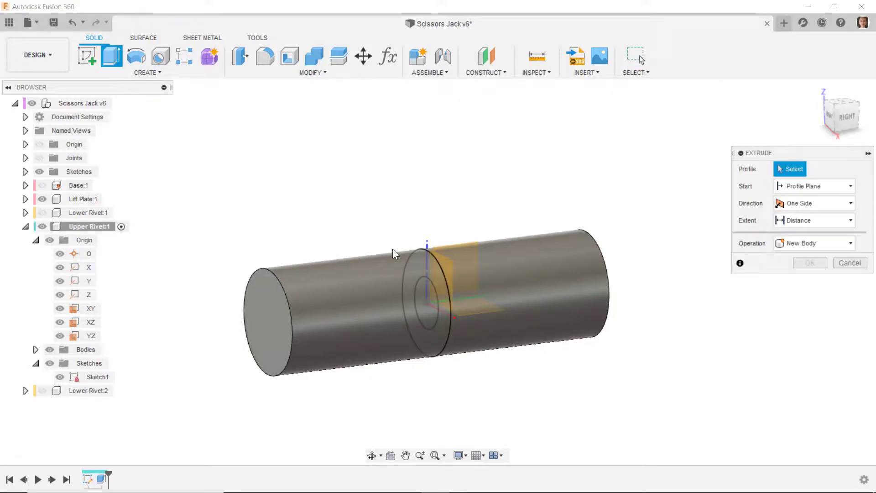
left_click(417, 262)
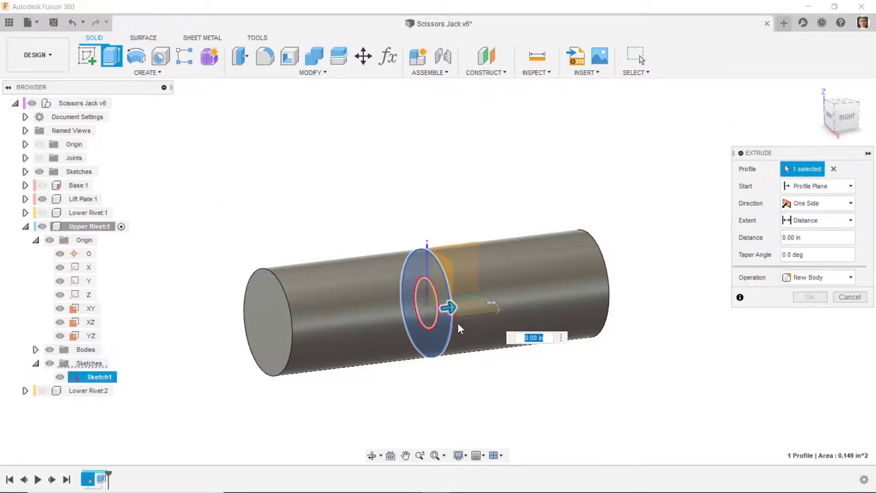
left_click(813, 203)
left_click(807, 242)
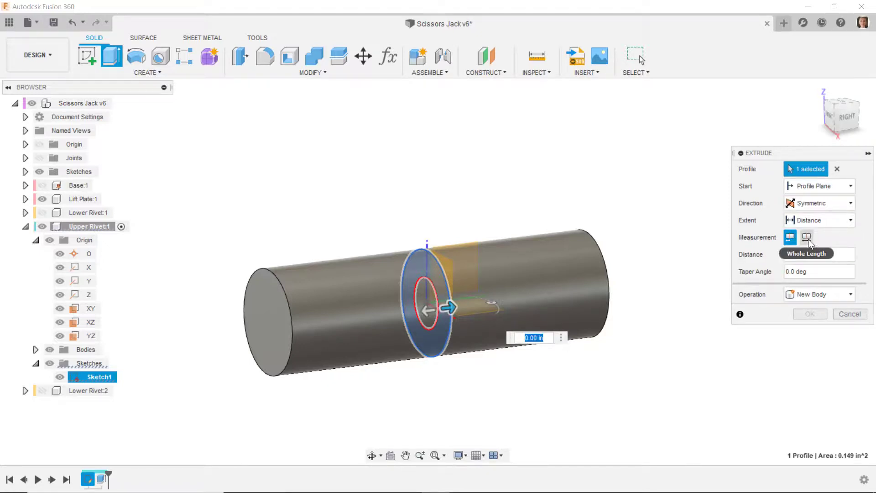
left_click(807, 237)
type("1.51")
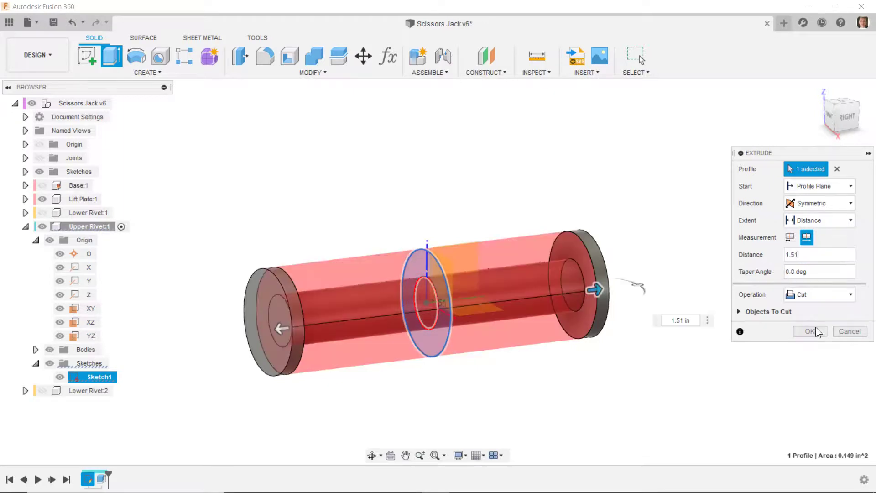
left_click(810, 332)
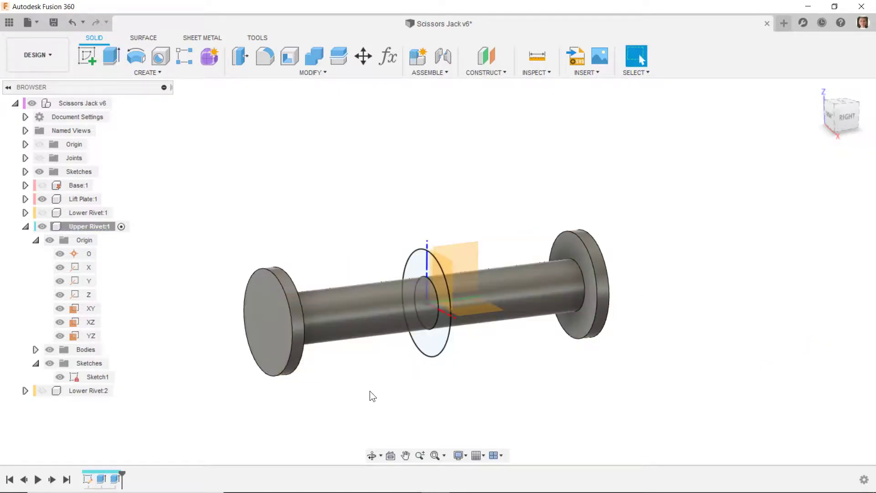
Step: Fillet the outer edges of both Upper Rivet heads with a 0.015 in radius
left_click(265, 55)
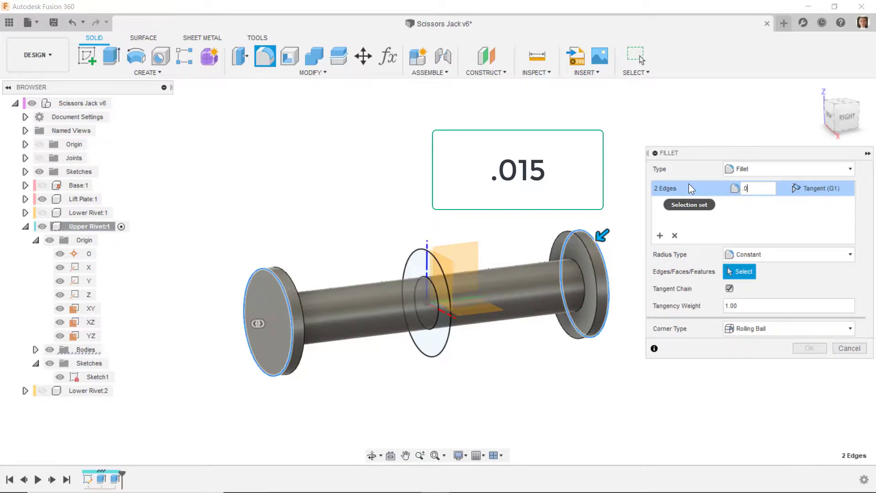
type("15")
key("Return")
Step: Hide the Upper Rivet's Sketch1 and its origin geometry
left_click(60, 377)
left_click(36, 240)
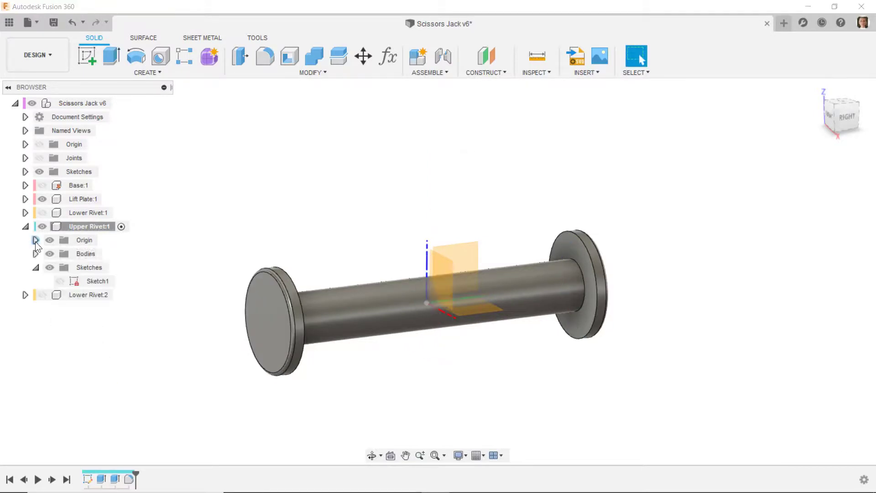
left_click(49, 240)
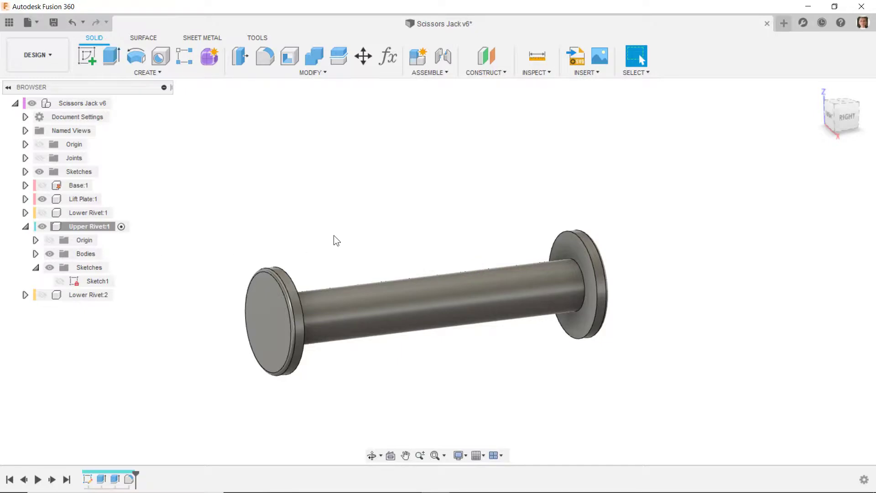
Step: Apply the first metal appearance already used in this design to the Upper Rivet's Body1
left_click(35, 253)
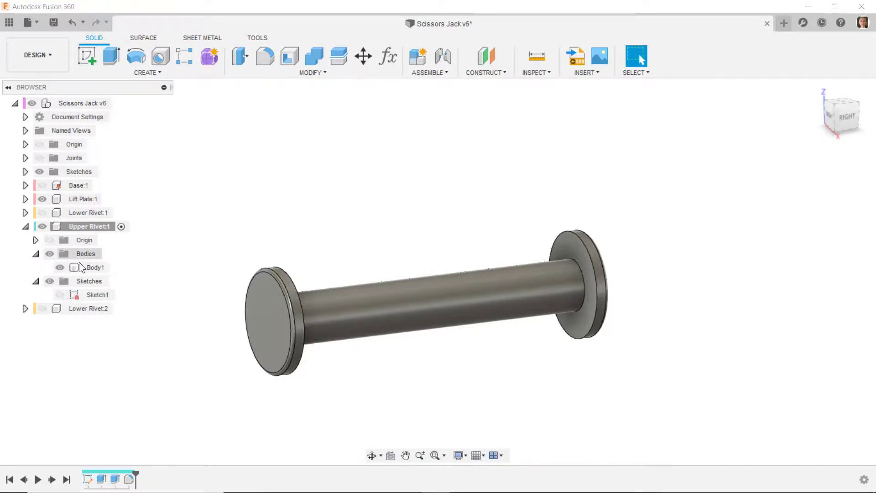
left_click(83, 267)
right_click(83, 267)
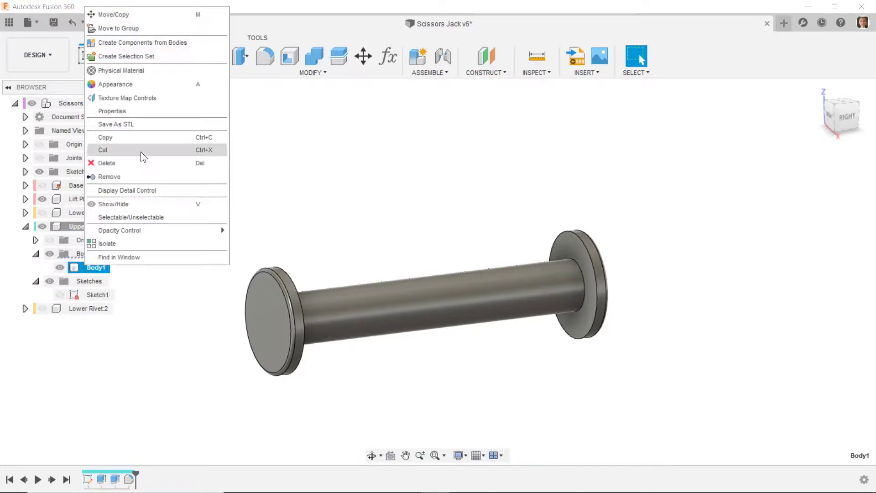
left_click(130, 84)
left_click_drag(599, 155, 459, 303)
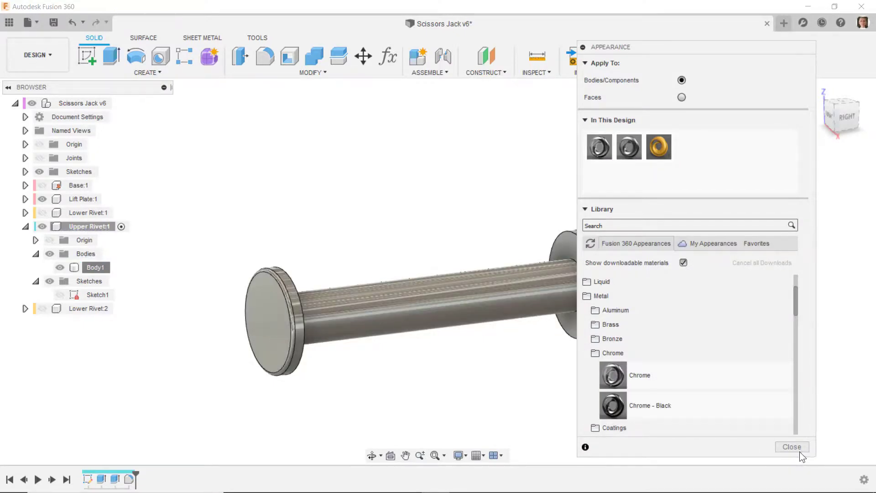
left_click(792, 447)
Step: Activate the top-level Scissors Jack assembly and start a joint from the midpoint of the Upper Rivet's shaft
left_click(120, 103)
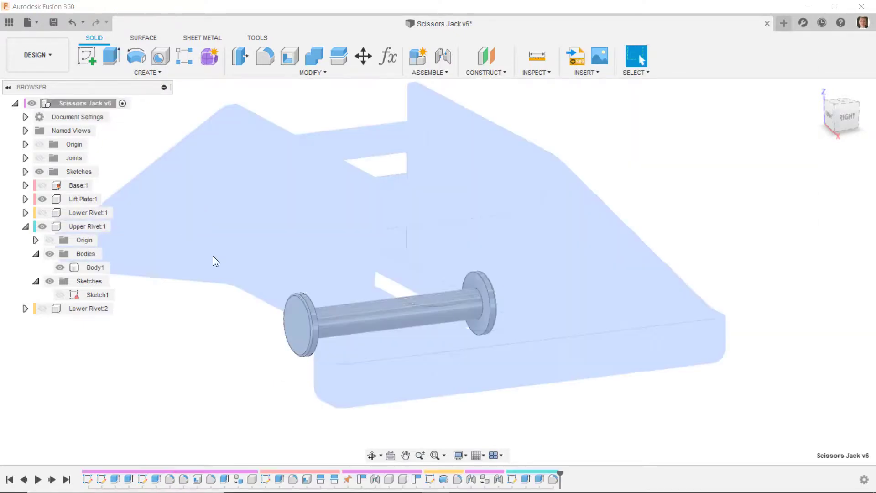
scroll(256, 297, "down", 4)
middle_click_drag(411, 370, 440, 366, "shift")
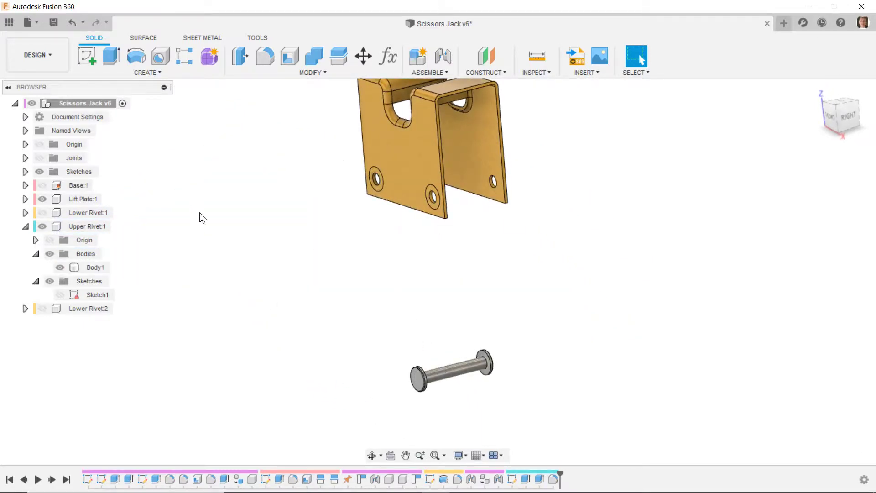
key("j")
left_click(455, 373)
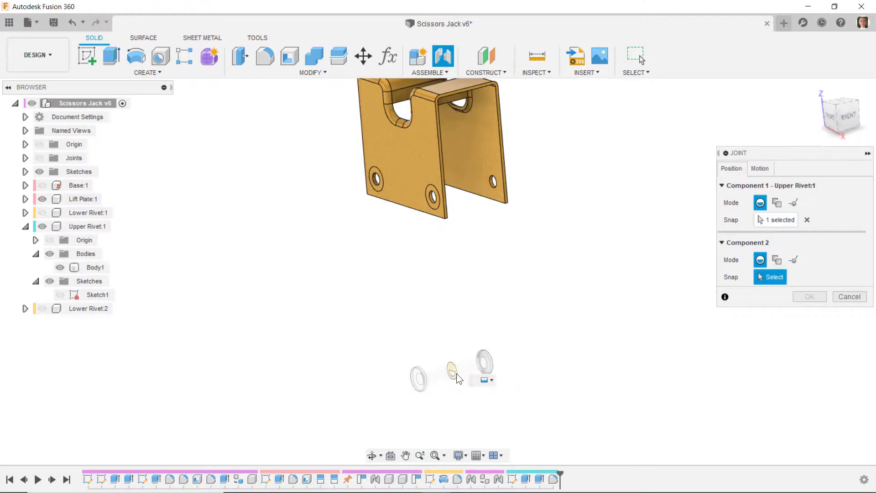
middle_click_drag(393, 330, 393, 346, "shift")
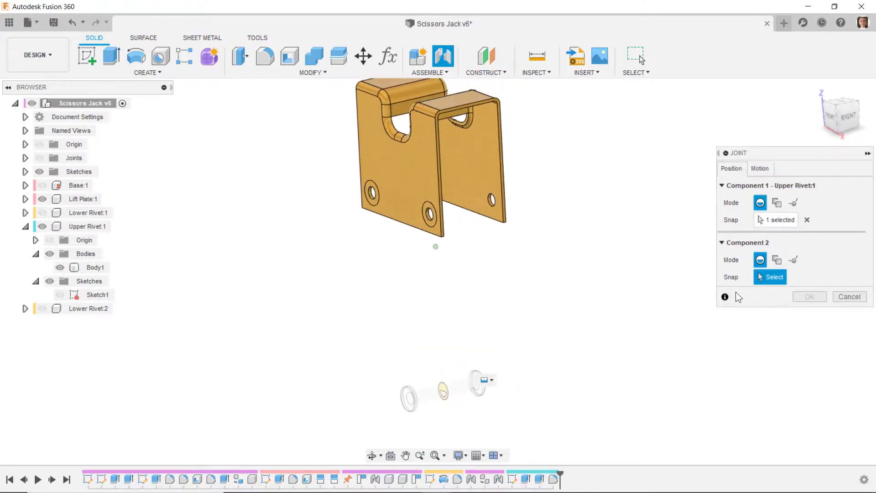
Step: Set the joint's second origin between the Lift Plate's two outer side faces, snapped to the centre of the front face's lower-left hole
left_click(779, 263)
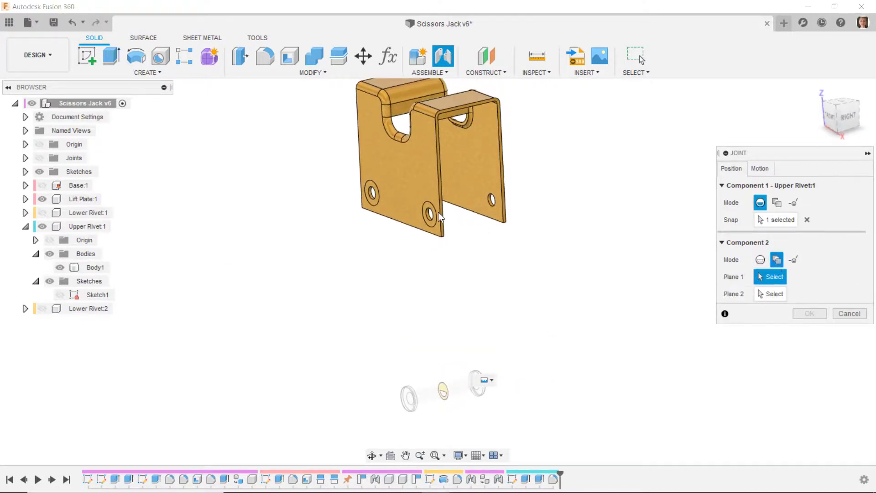
left_click(403, 169)
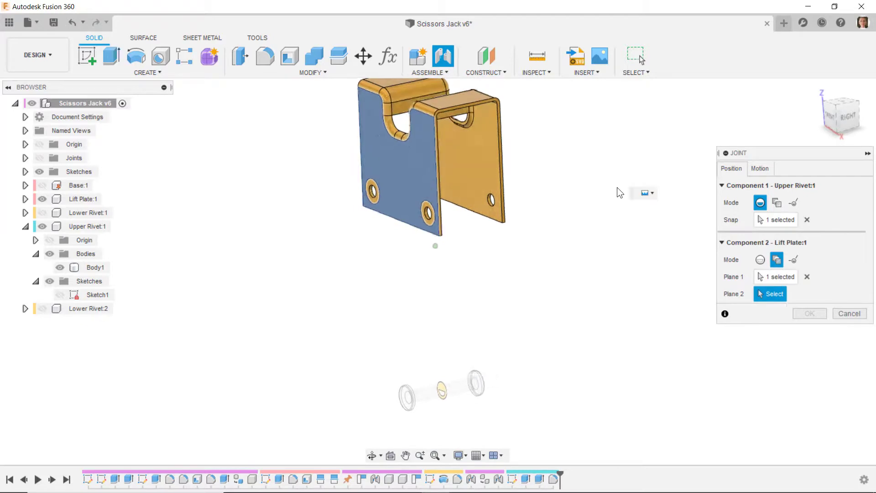
left_click(454, 160)
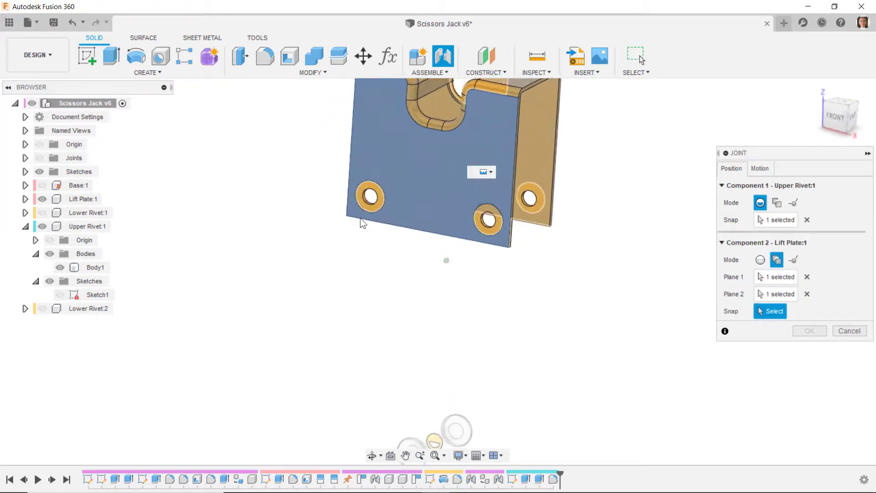
left_click(371, 208)
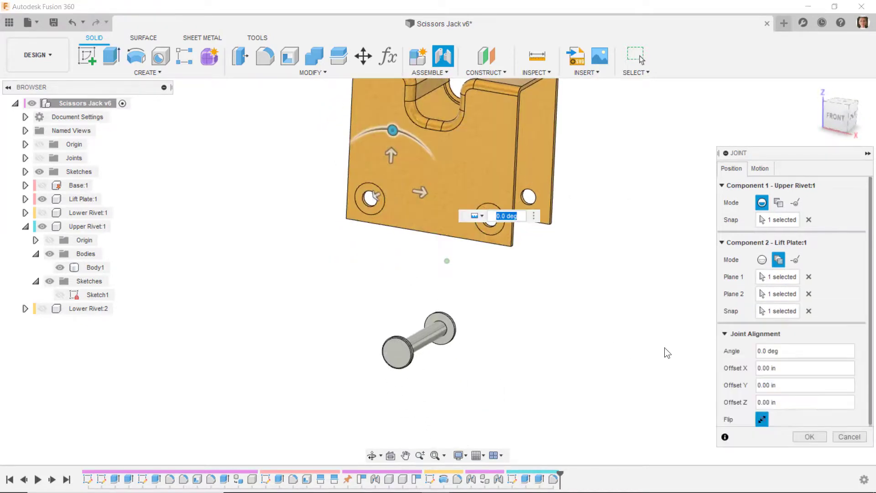